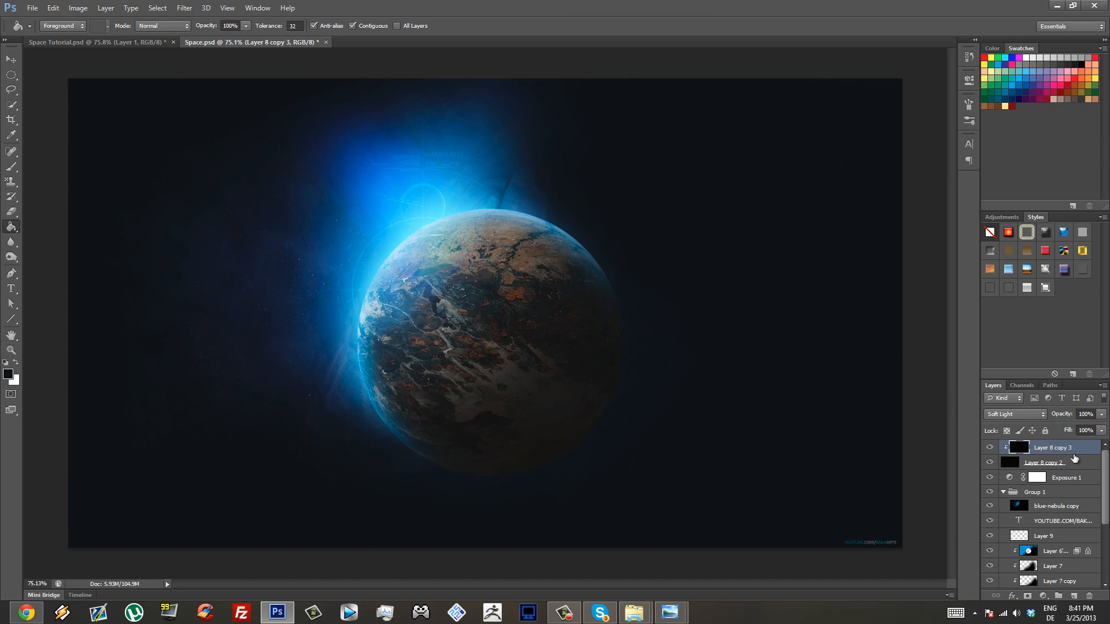
- Examine the layer stack of the finished Space.psd and the foreground color and Paint Bucket tool used in Space Tutorial.psd
scroll(1079, 459, "down", 5)
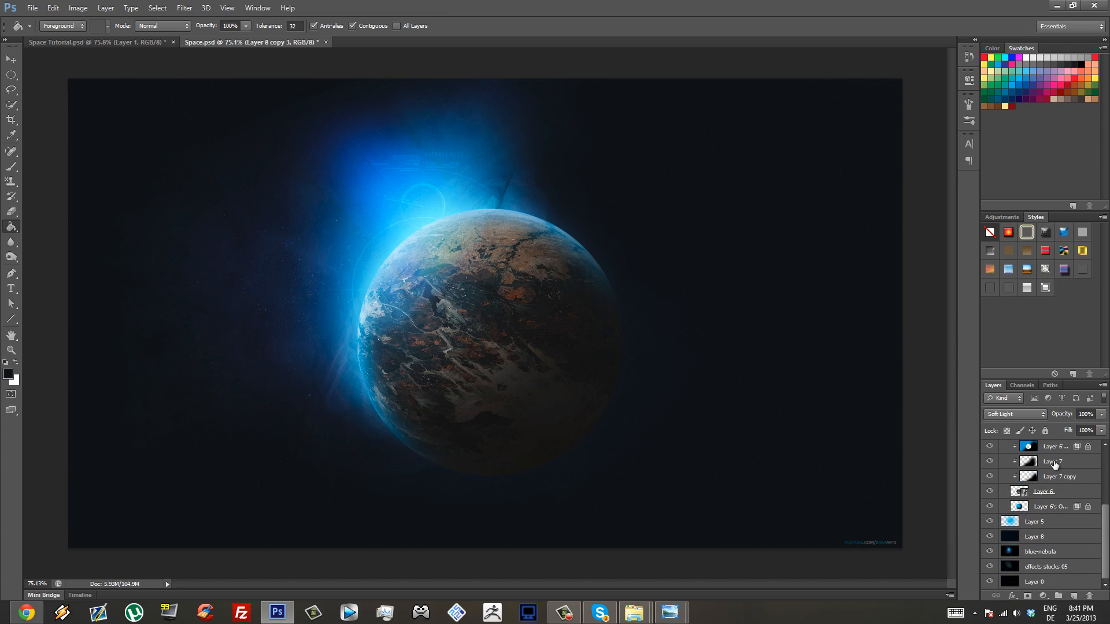
scroll(1066, 573, "up", 5)
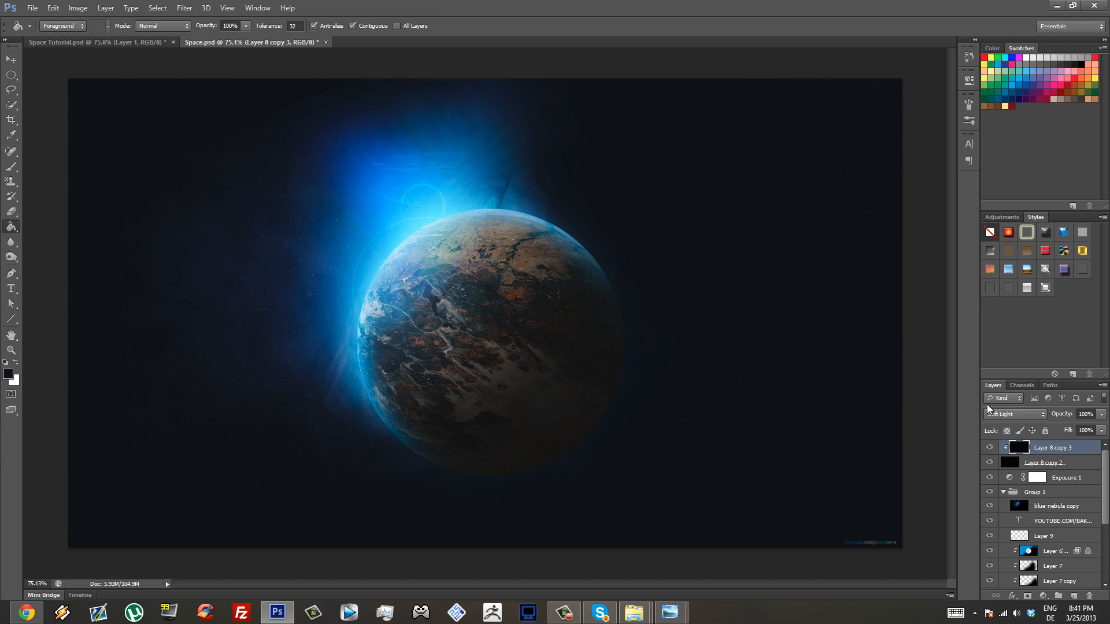
left_click(116, 40)
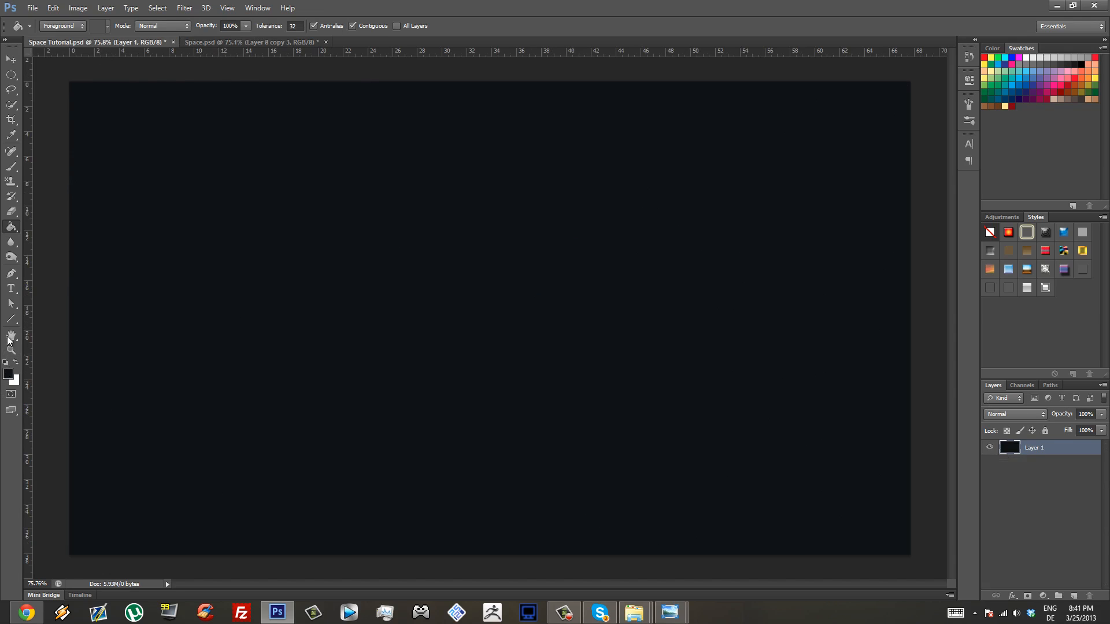
left_click(8, 374)
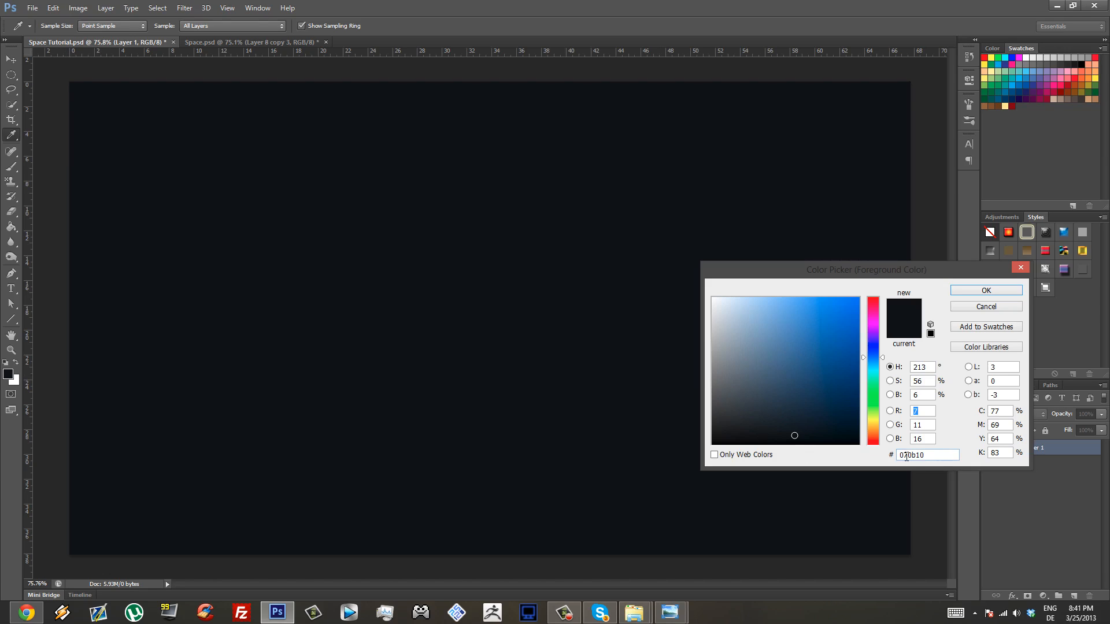
left_click(993, 292)
key("g")
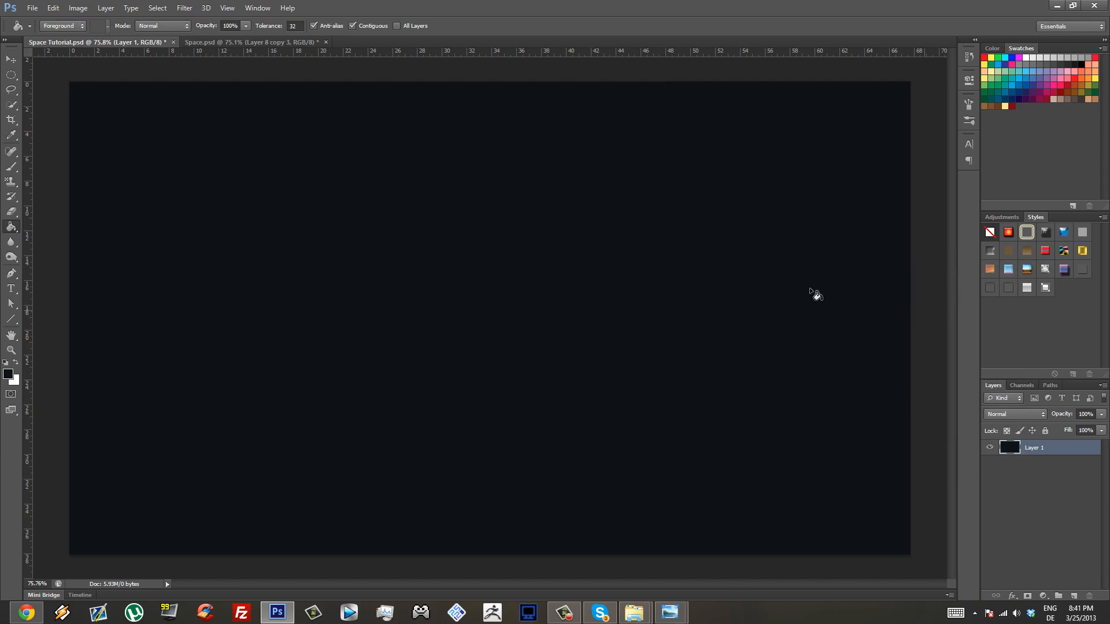
right_click(9, 226)
left_click(9, 225)
left_click(269, 40)
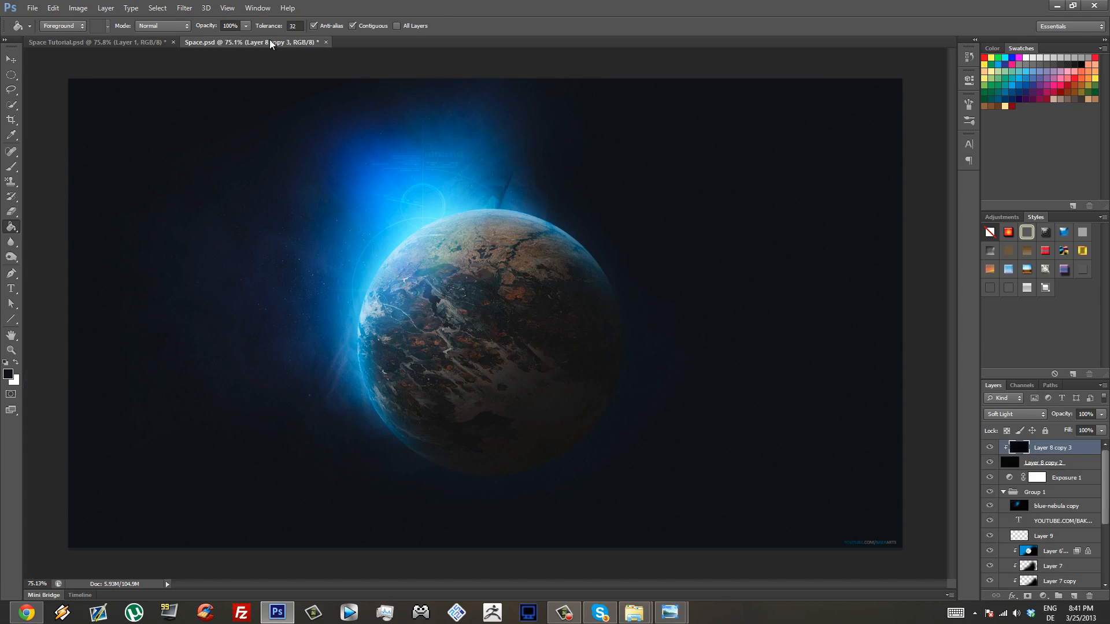
left_click(120, 42)
- Open the Planet_2 image from the Textures folder for editing
mouse_move(630, 617)
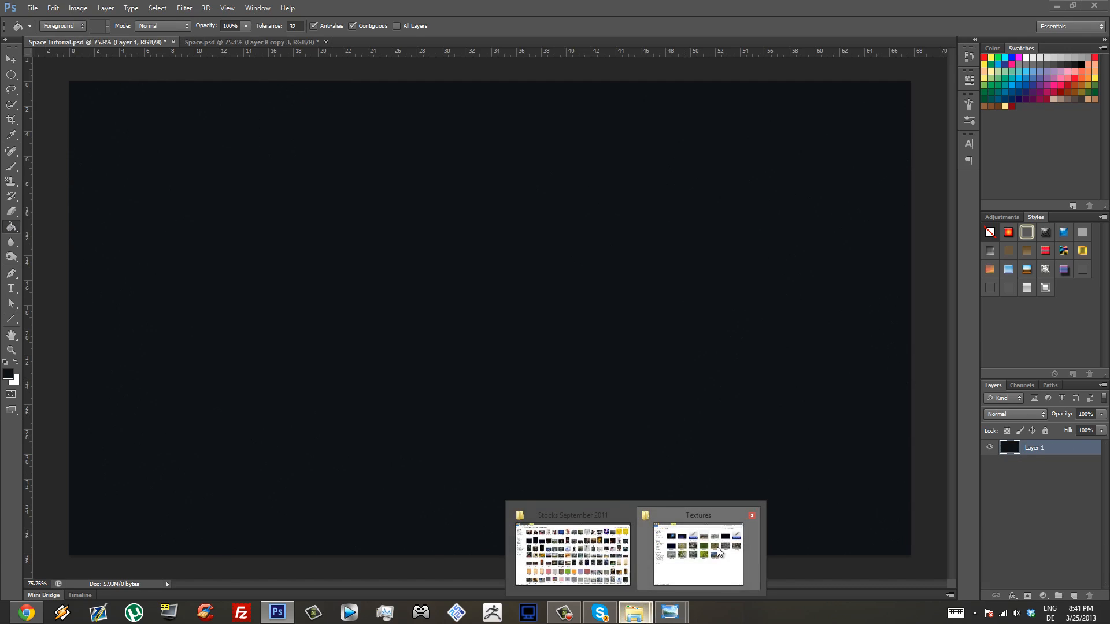
left_click(701, 546)
left_click(723, 148)
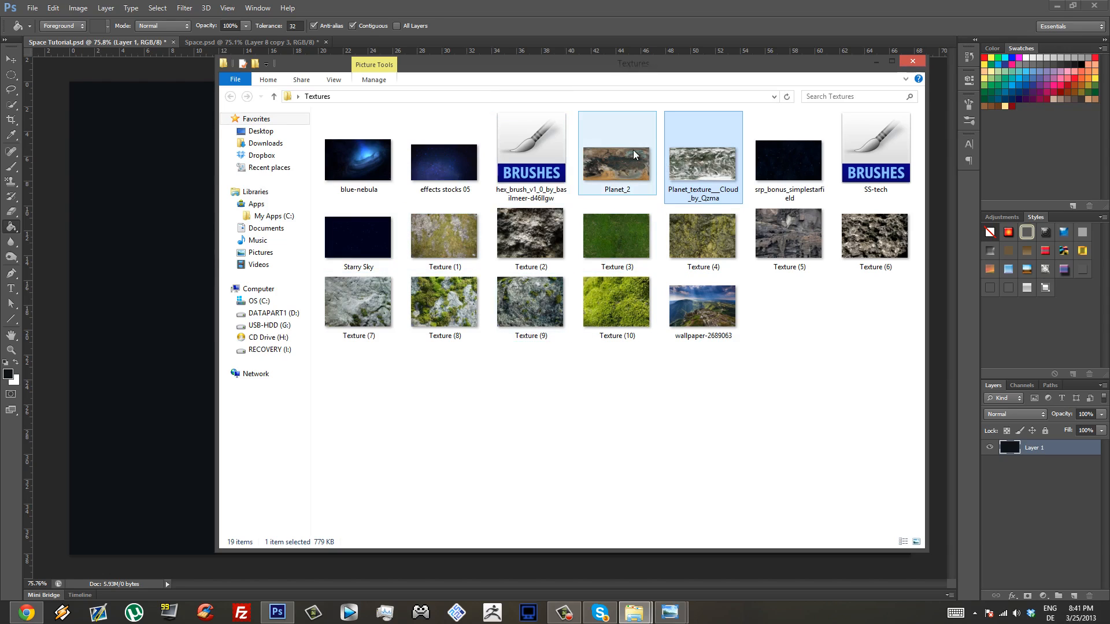
mouse_move(618, 147)
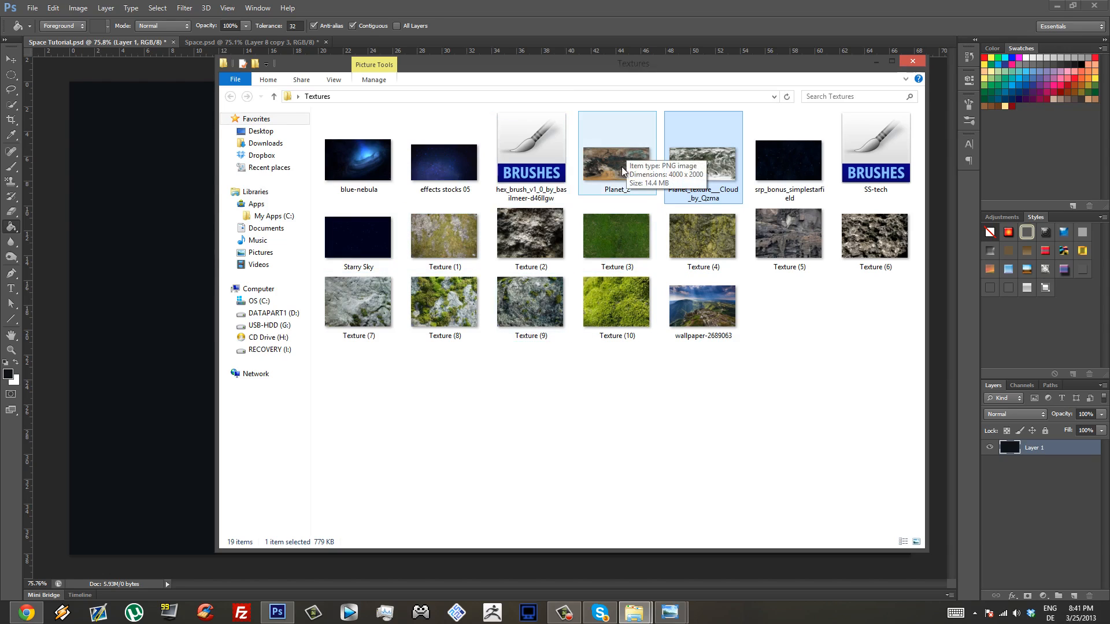
left_click(621, 167)
double_click(629, 161)
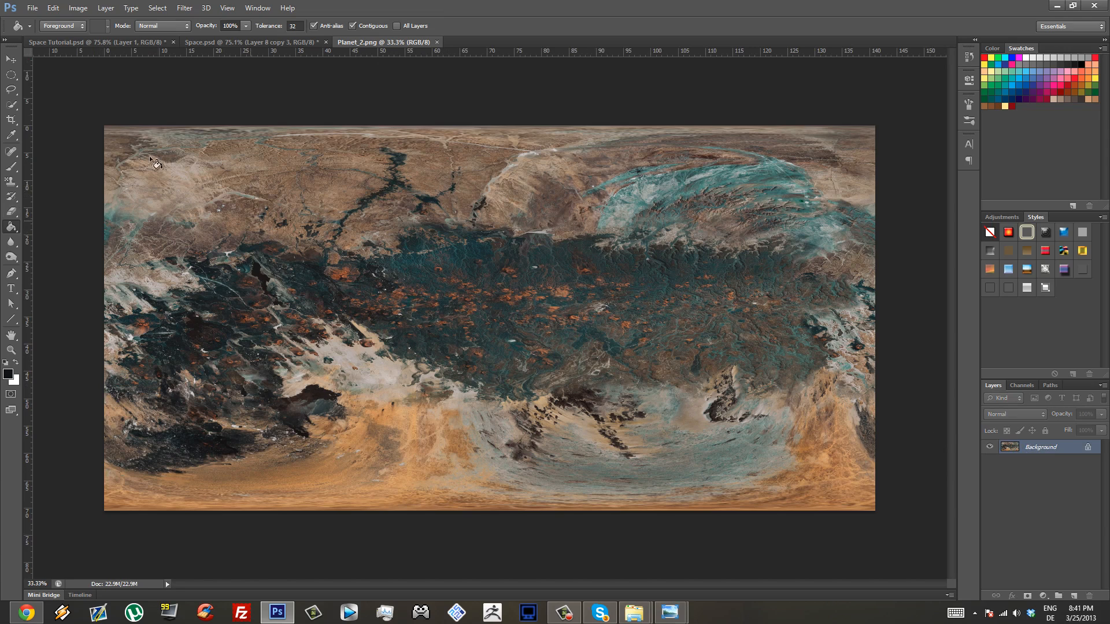
- Copy a nearly full-height circular area from the left half of the planet texture to a new layer and hide the Background layer
left_click(9, 76)
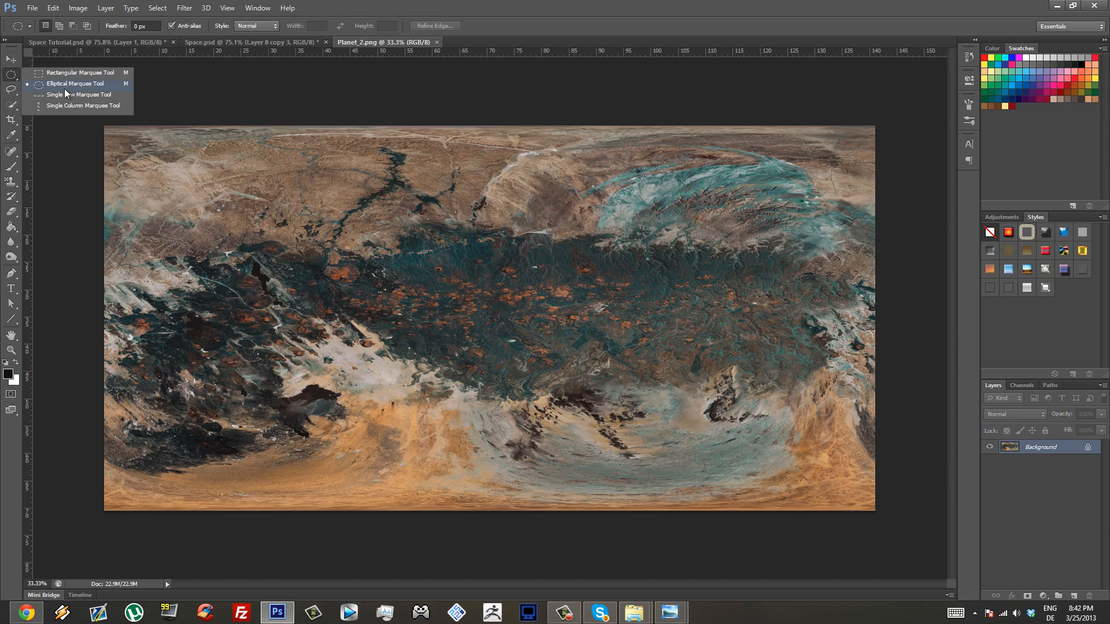
left_click(79, 84)
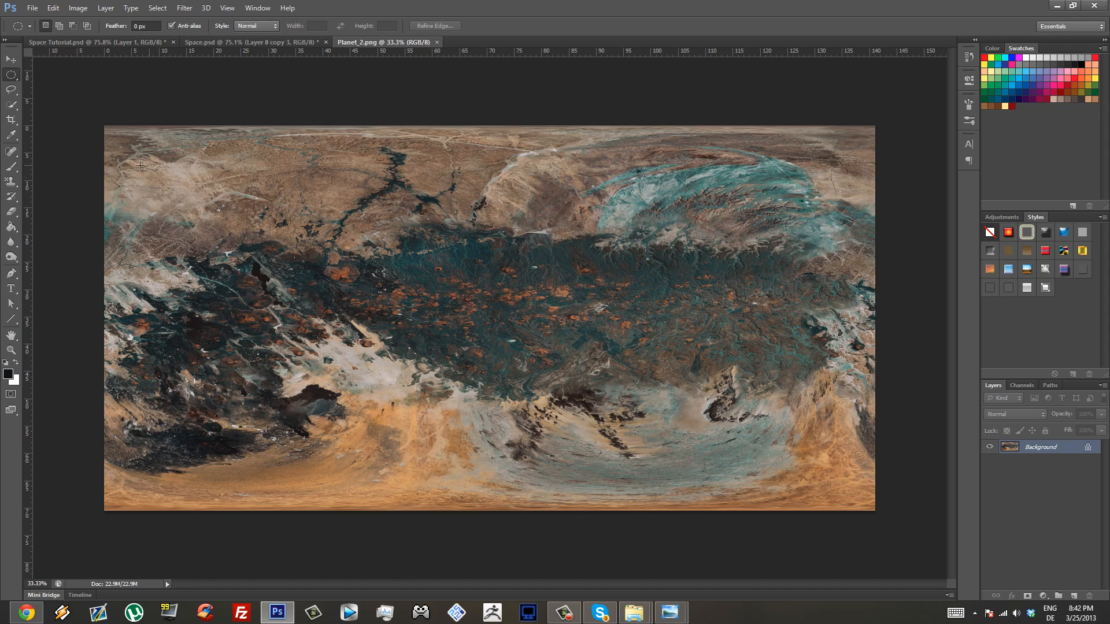
left_click_drag(137, 144, 674, 498)
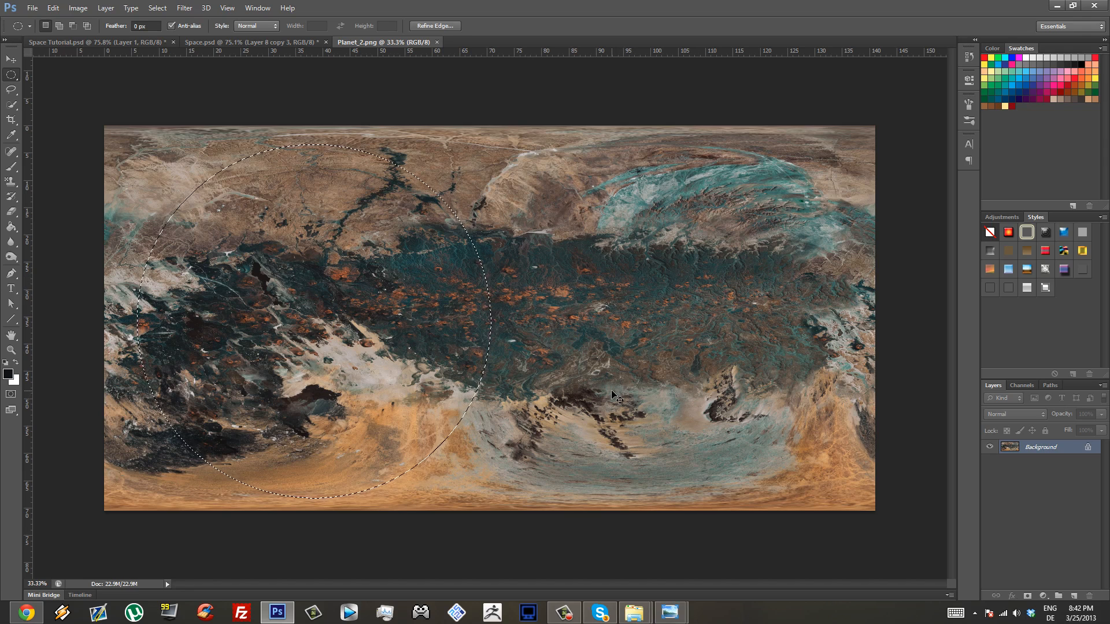
key("ctrl+j")
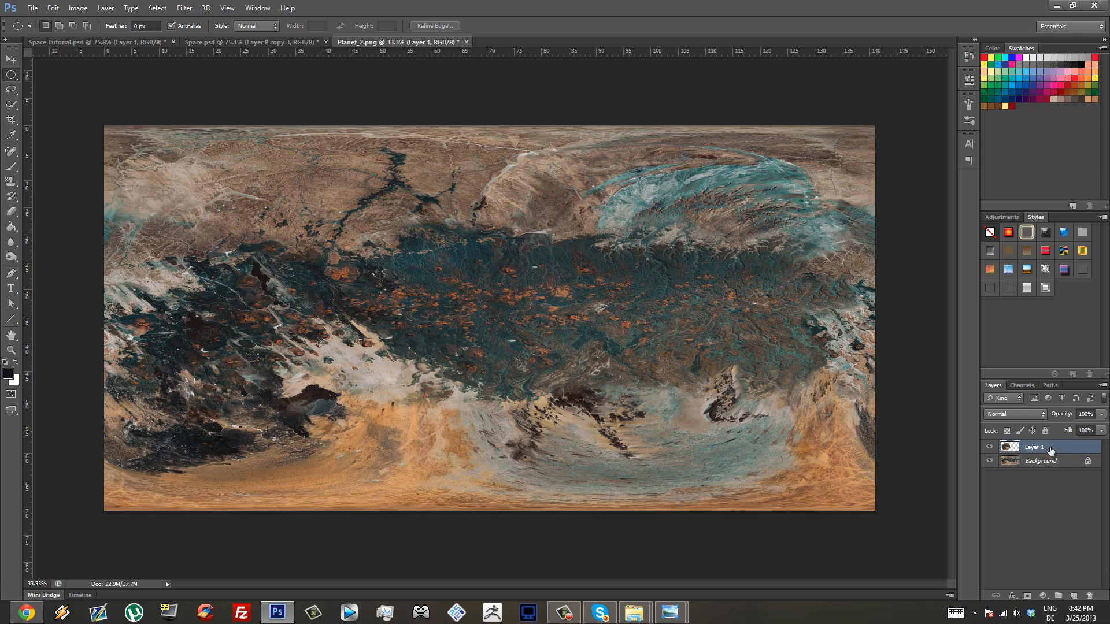
left_click(989, 461)
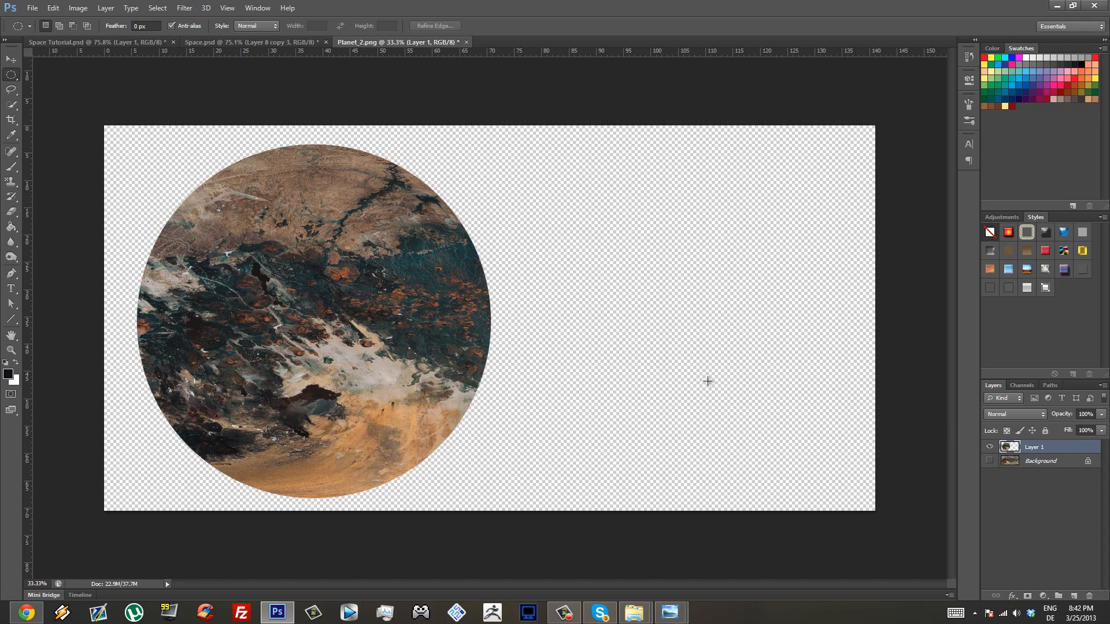
- Center the circular texture on the canvas and apply Spherize to its selected area at 100% in Normal mode
left_click_drag(356, 315, 587, 337)
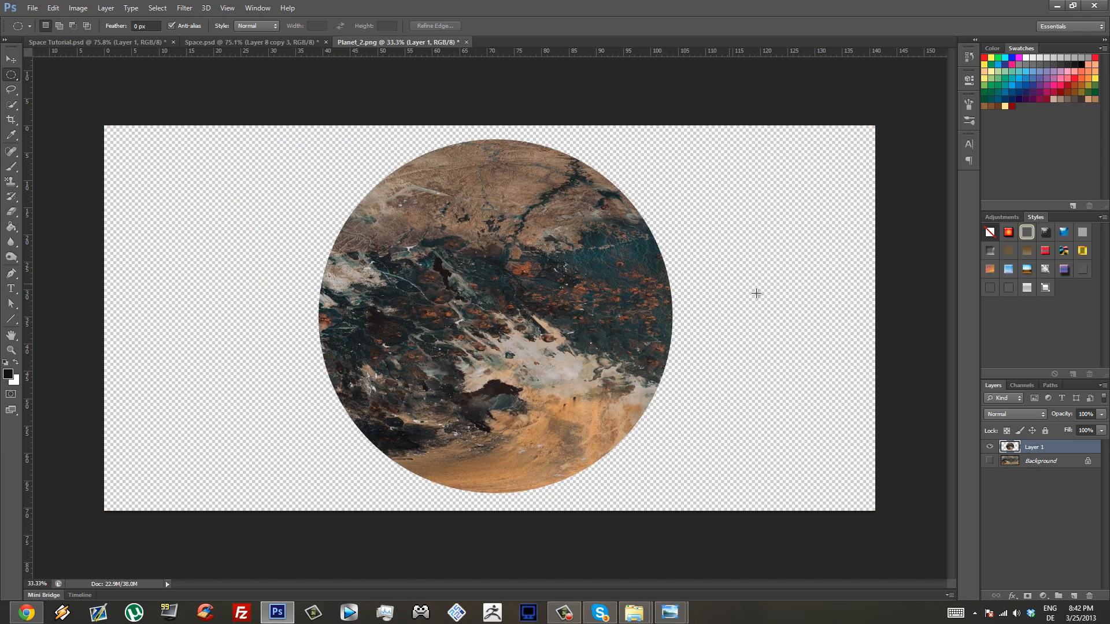
left_click(1006, 448, "ctrl")
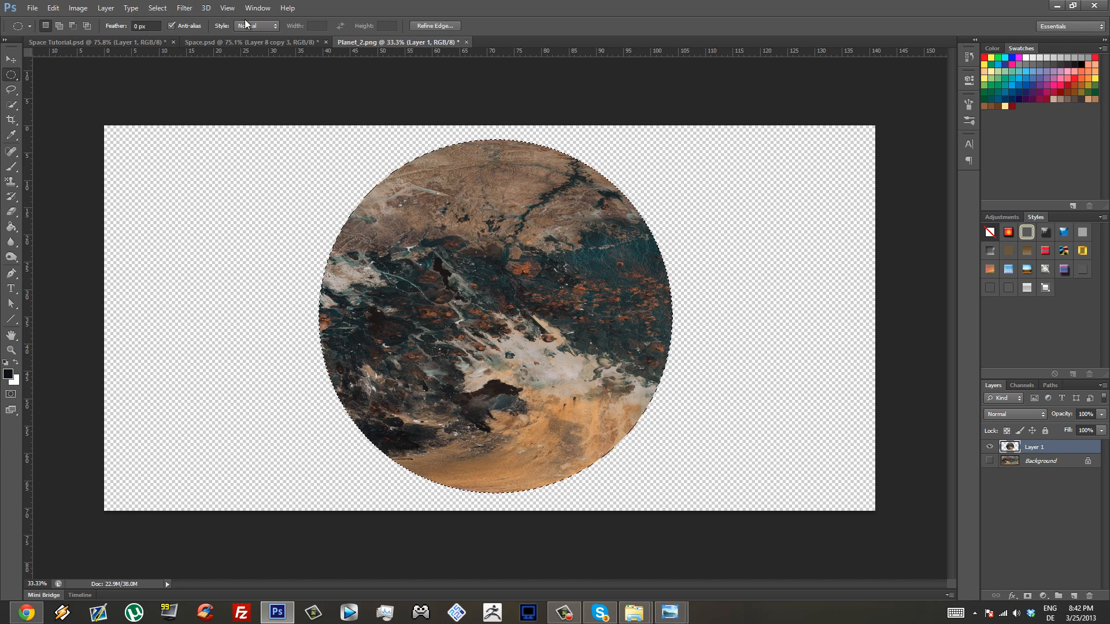
left_click(184, 7)
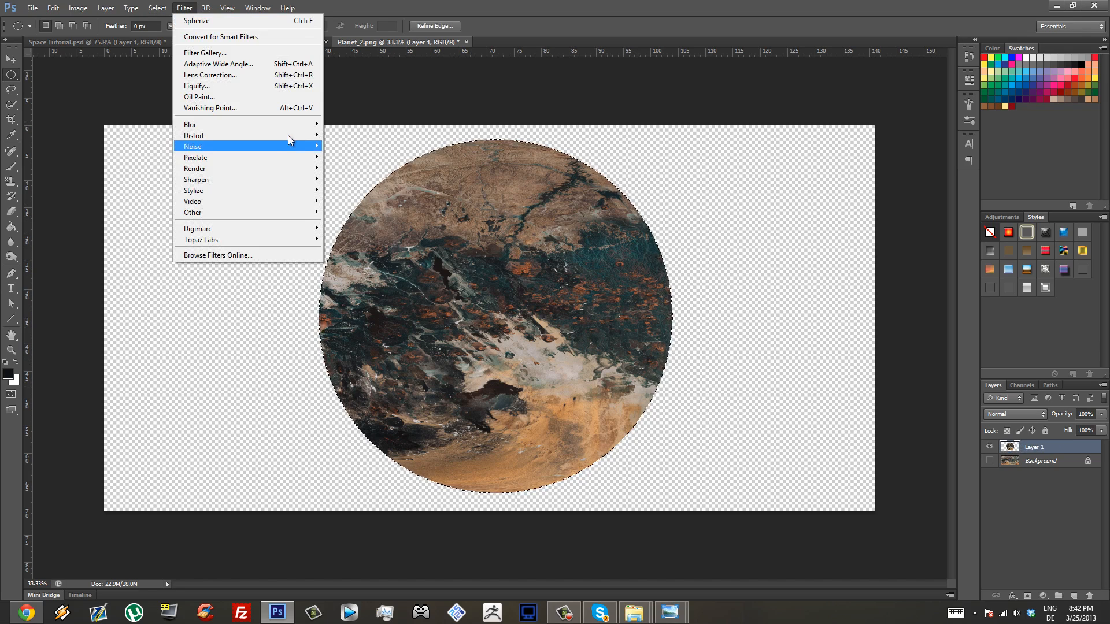
mouse_move(290, 134)
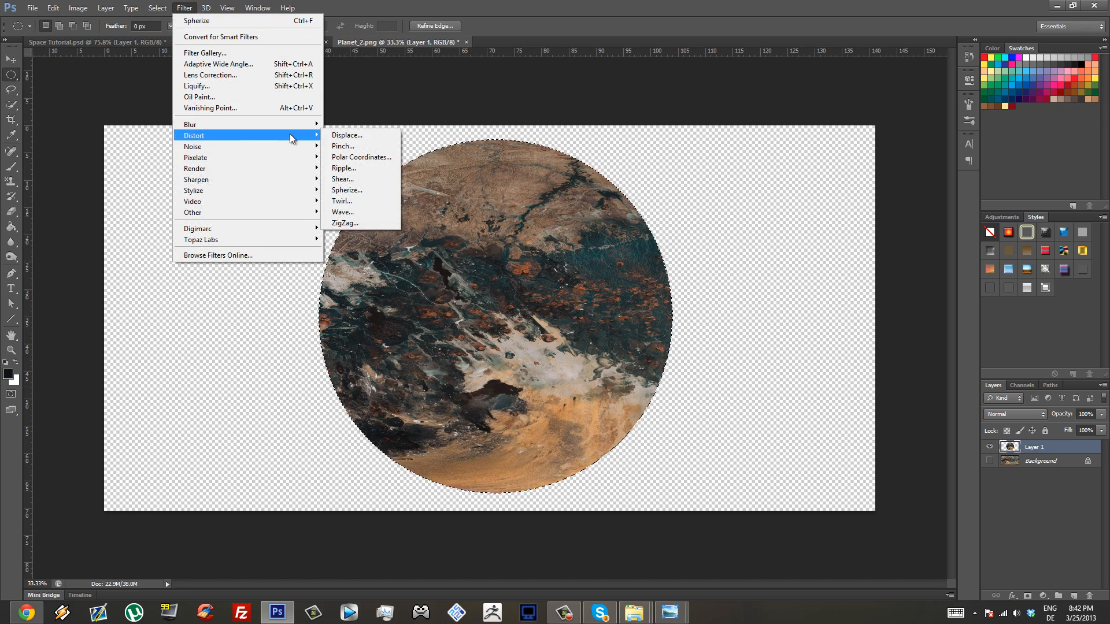
left_click(369, 190)
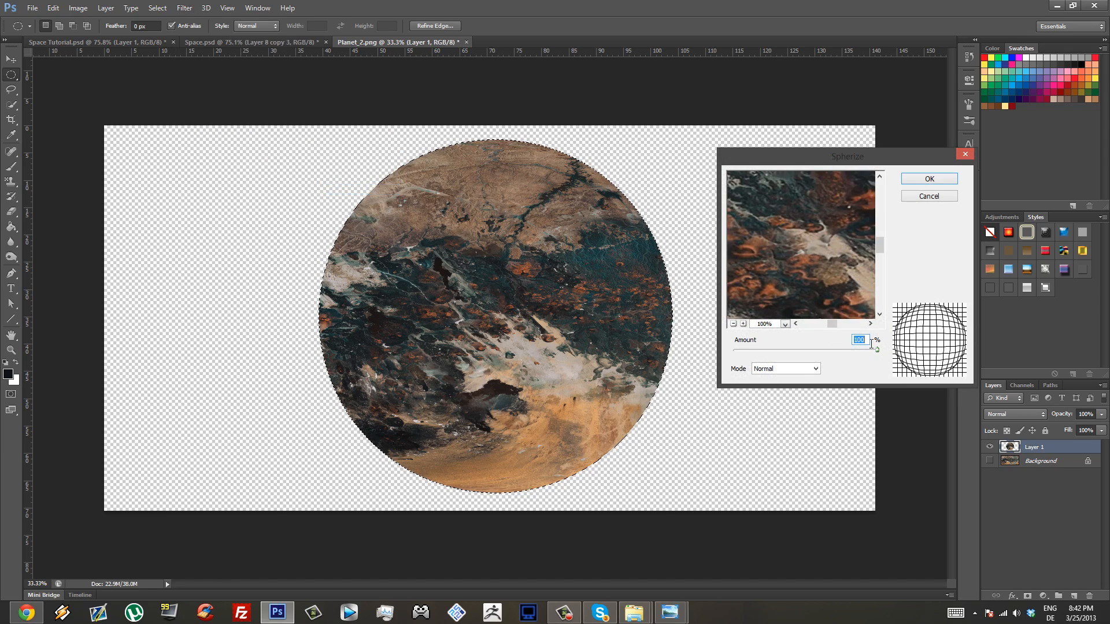
left_click(929, 179)
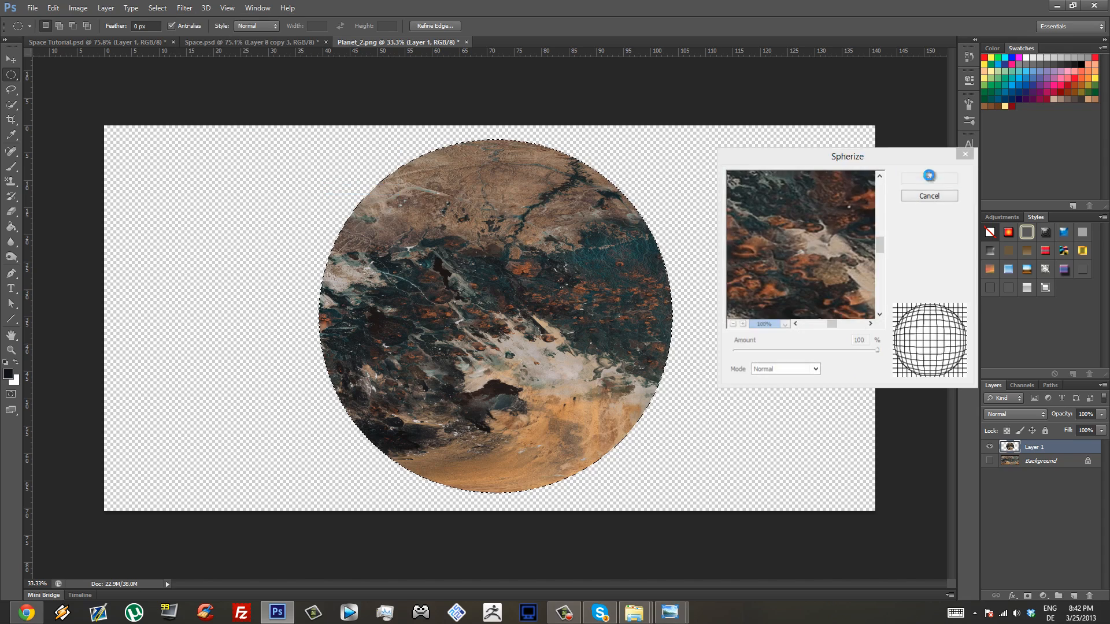
key("ctrl+d")
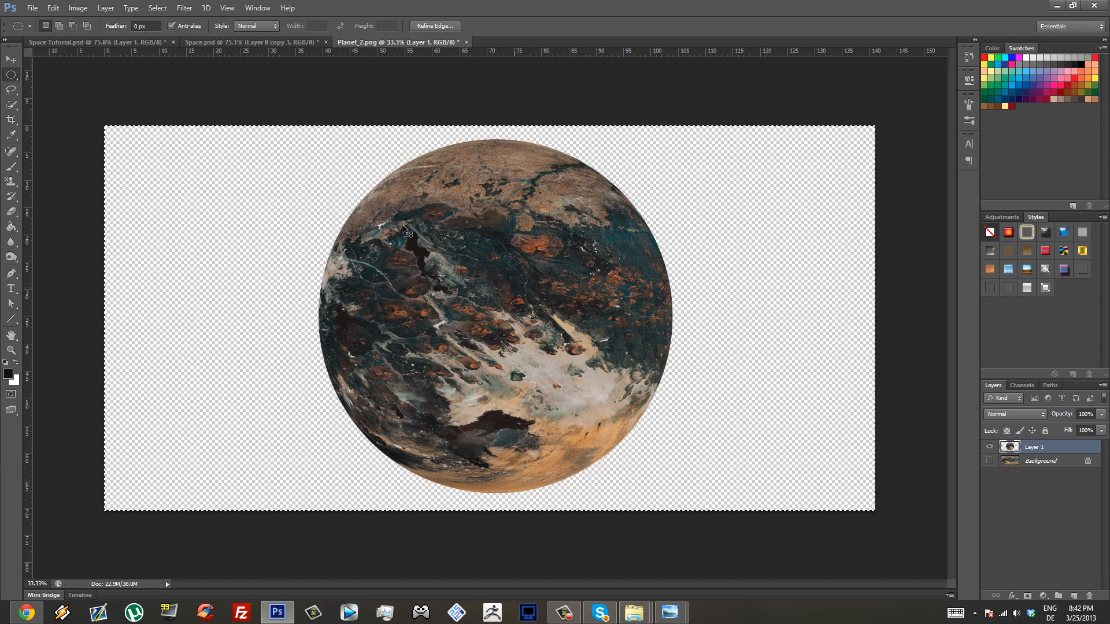
- Copy the spherized planet into Space Tutorial.psd as a new layer and convert that layer to a Smart Object
key("ctrl+a")
left_click(102, 37)
key("ctrl+v")
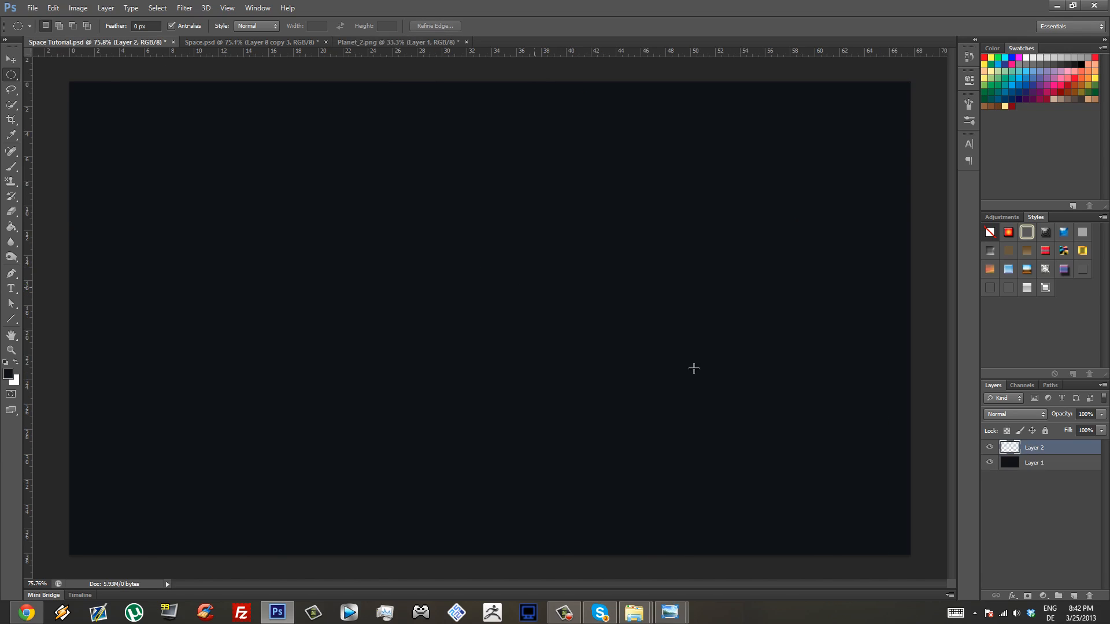
right_click(1070, 452)
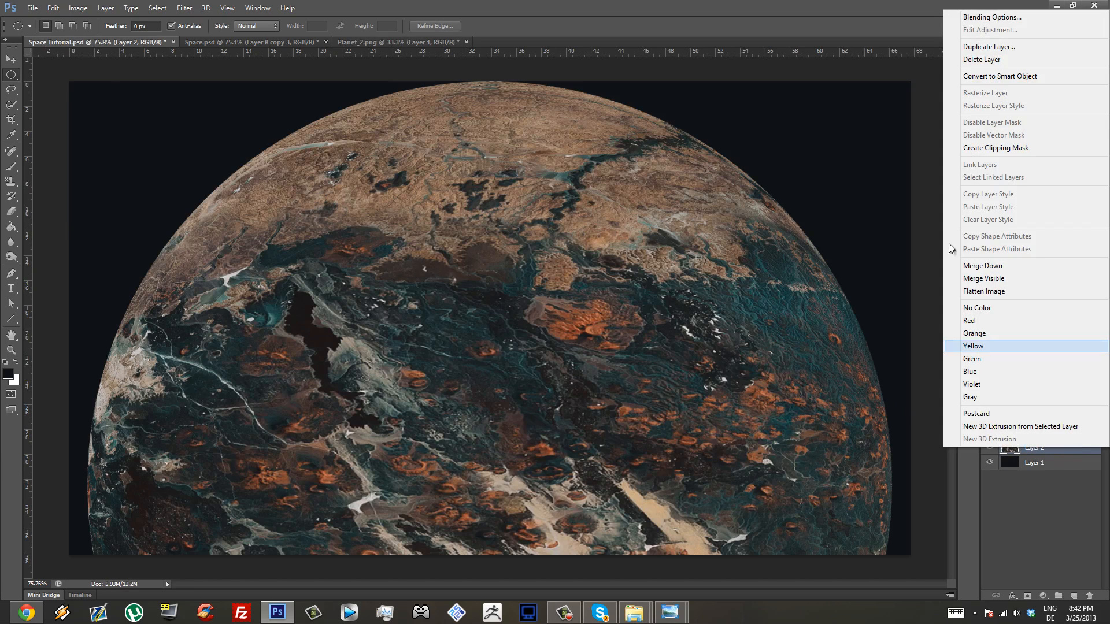
left_click(1024, 82)
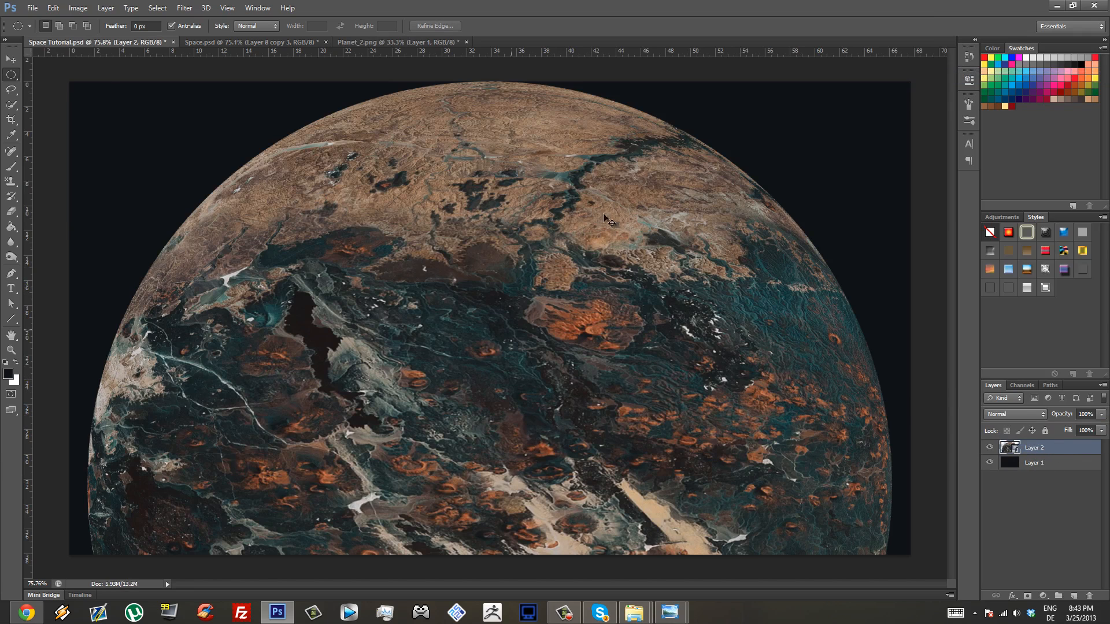
- Scale the planet proportionally to about 34.13% (about 22.12 cm wide) and place it near the center of the canvas
key("ctrl+t")
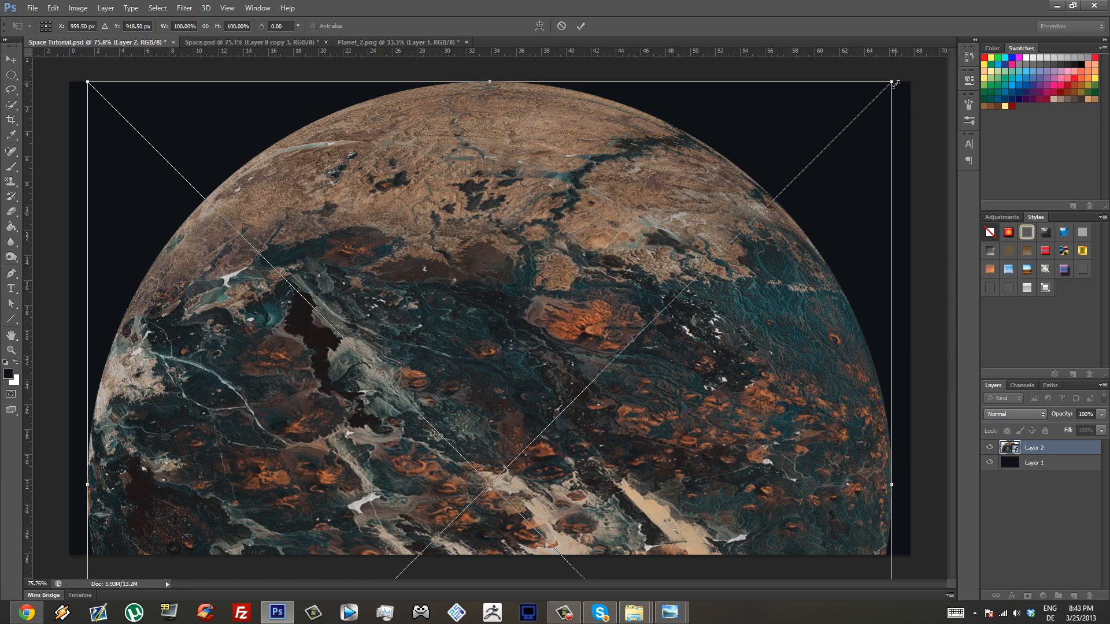
left_click_drag(894, 84, 545, 431)
left_click_drag(365, 474, 731, 153)
left_click_drag(793, 186, 665, 271)
left_click_drag(640, 444, 542, 327)
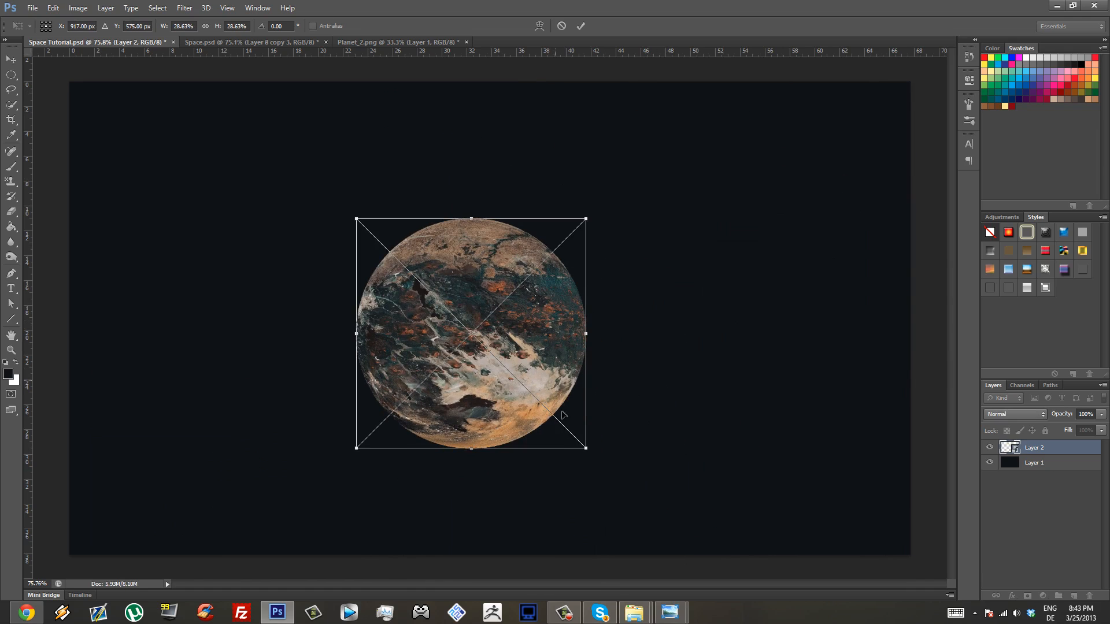
left_click_drag(610, 471, 642, 491)
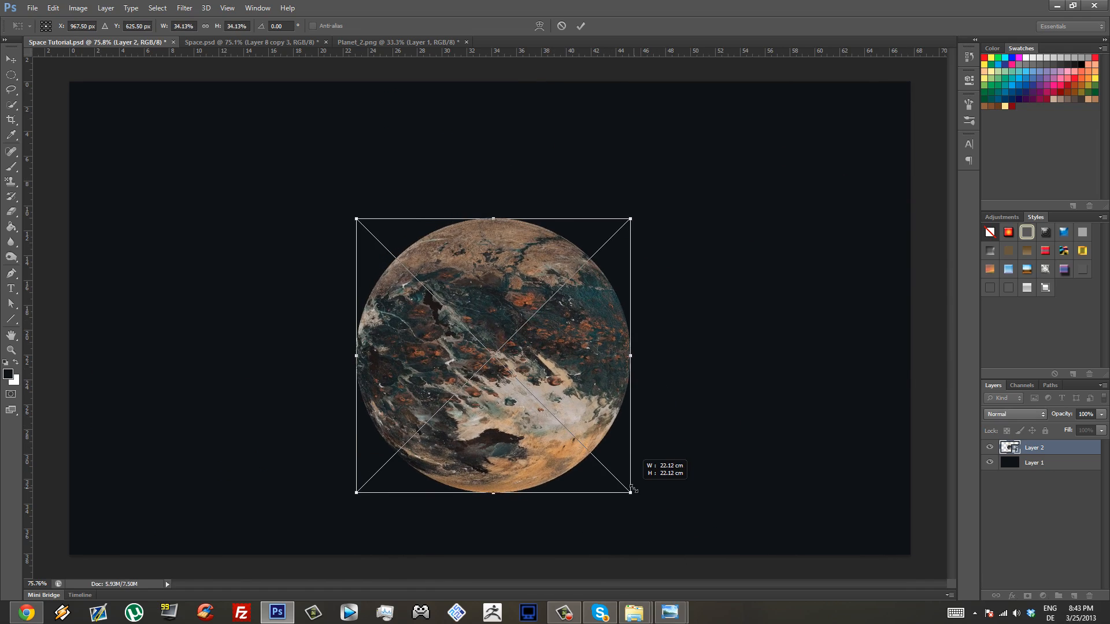
left_click_drag(587, 355, 584, 332)
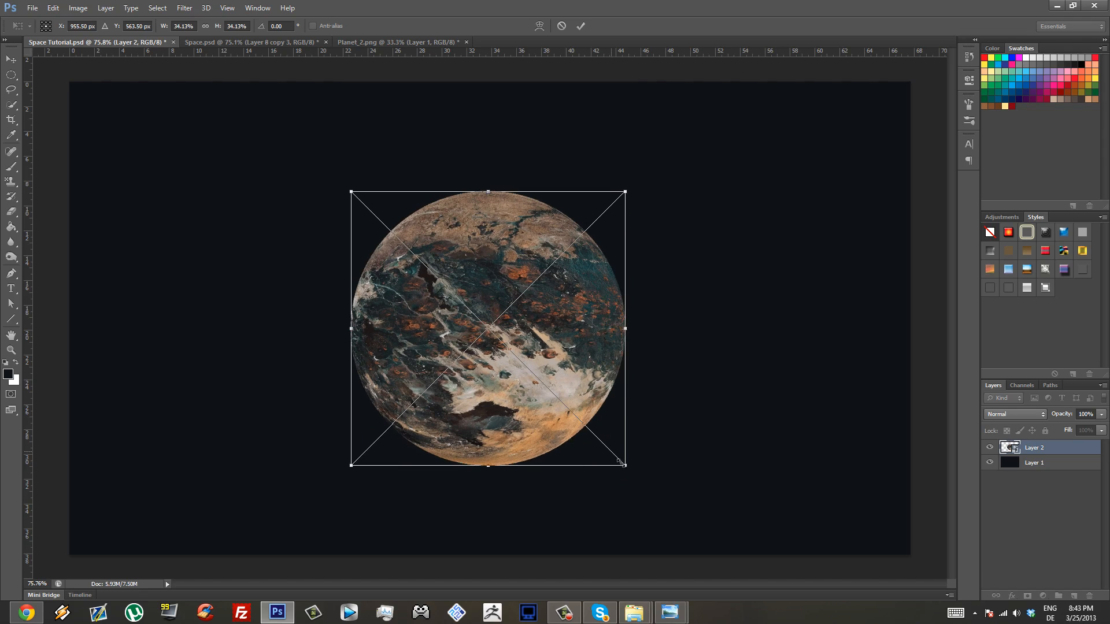
key("Return")
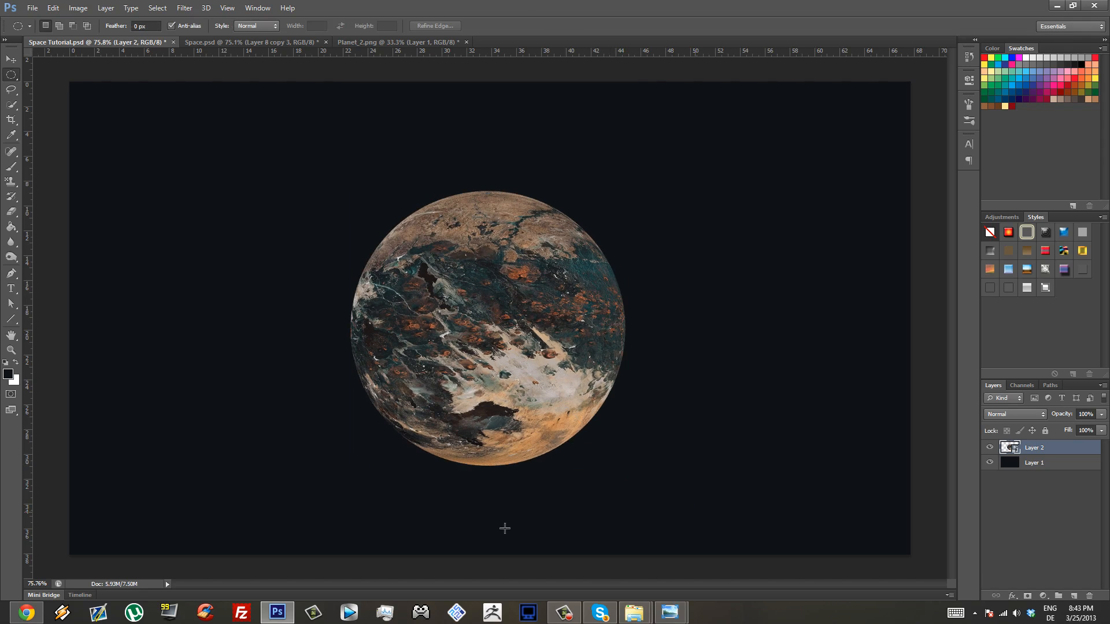
- Enlarge the planet slightly and reposition it just left of the canvas center
mouse_move(575, 328)
left_mouse_down()
mouse_move(550, 339)
mouse_move(575, 319)
left_mouse_up()
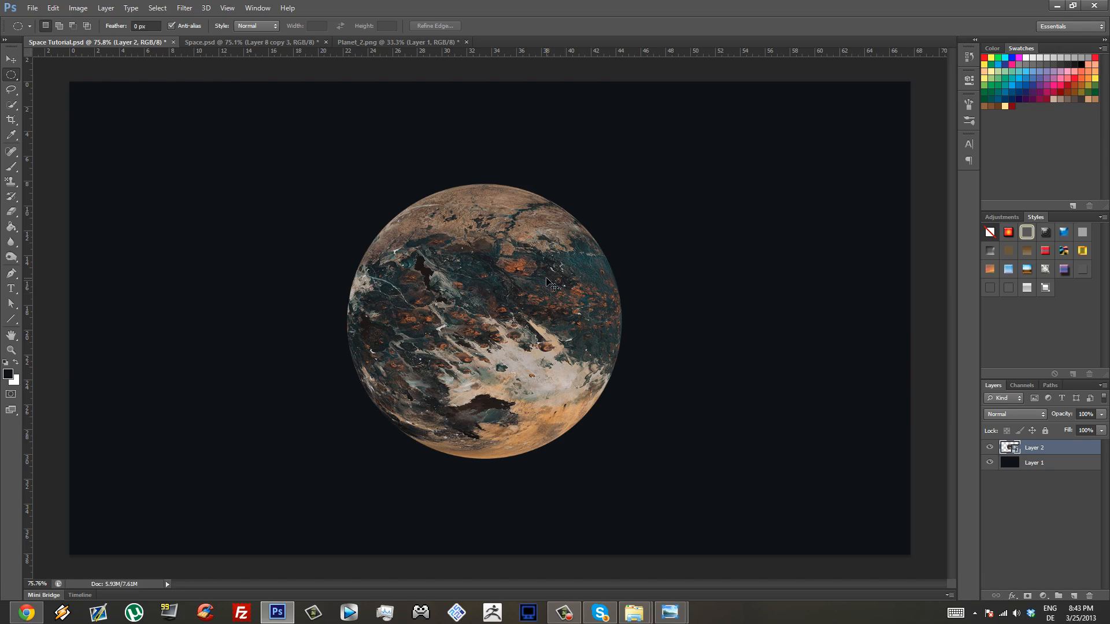
key("ctrl+t")
left_click_drag(617, 177, 637, 168)
key("m")
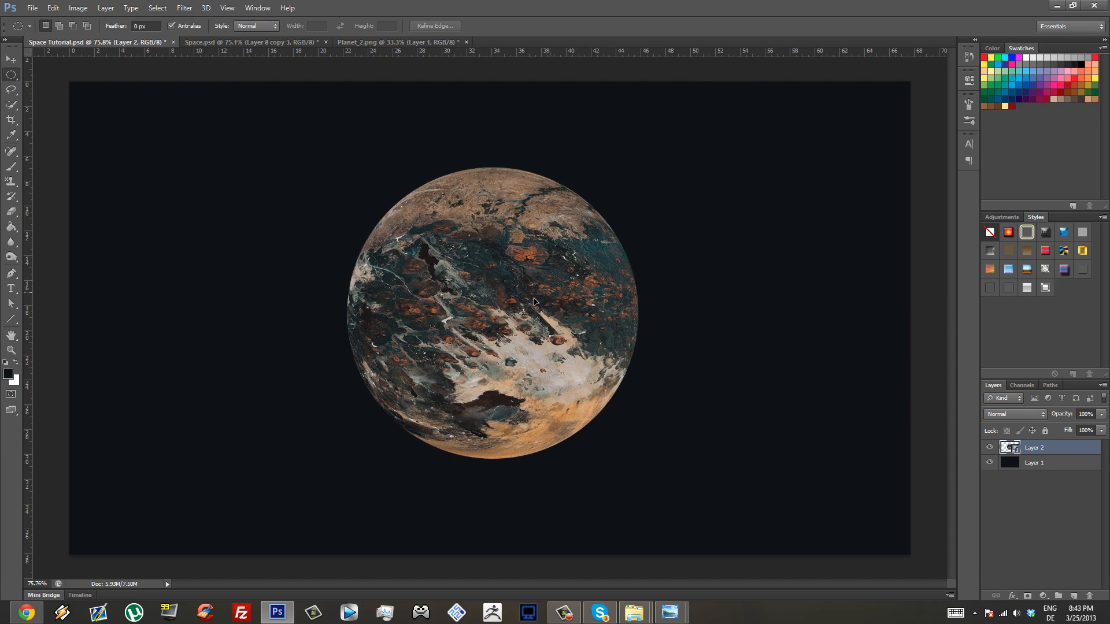
left_click_drag(551, 291, 533, 296)
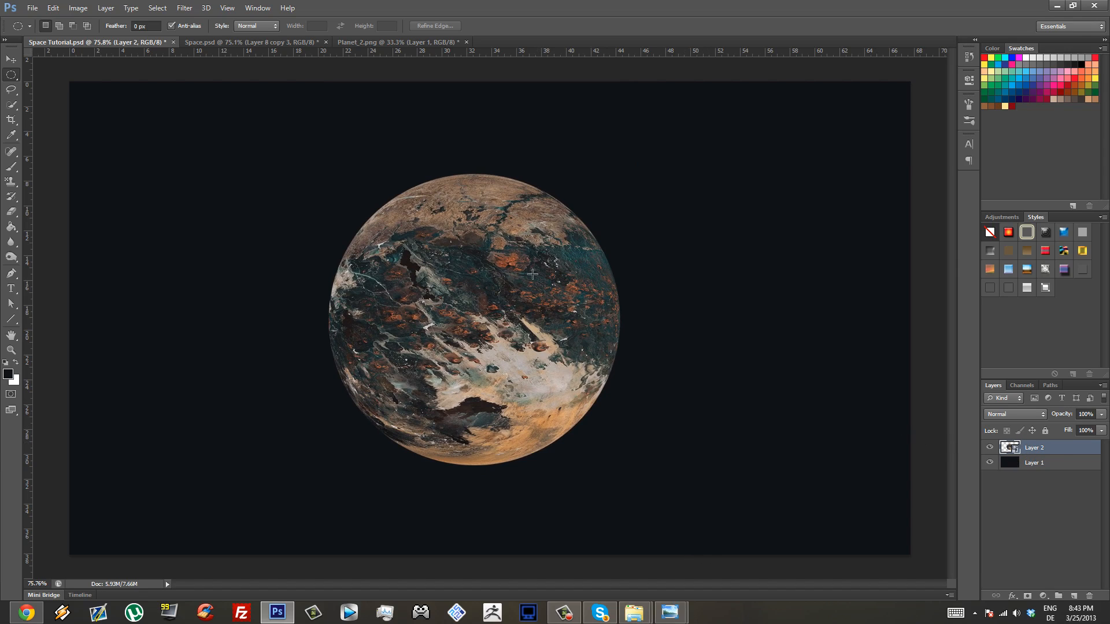
- Examine the layer stack of the finished Space.psd, including its top Layer 8 copies, and return to Space Tutorial.psd
left_click(256, 41)
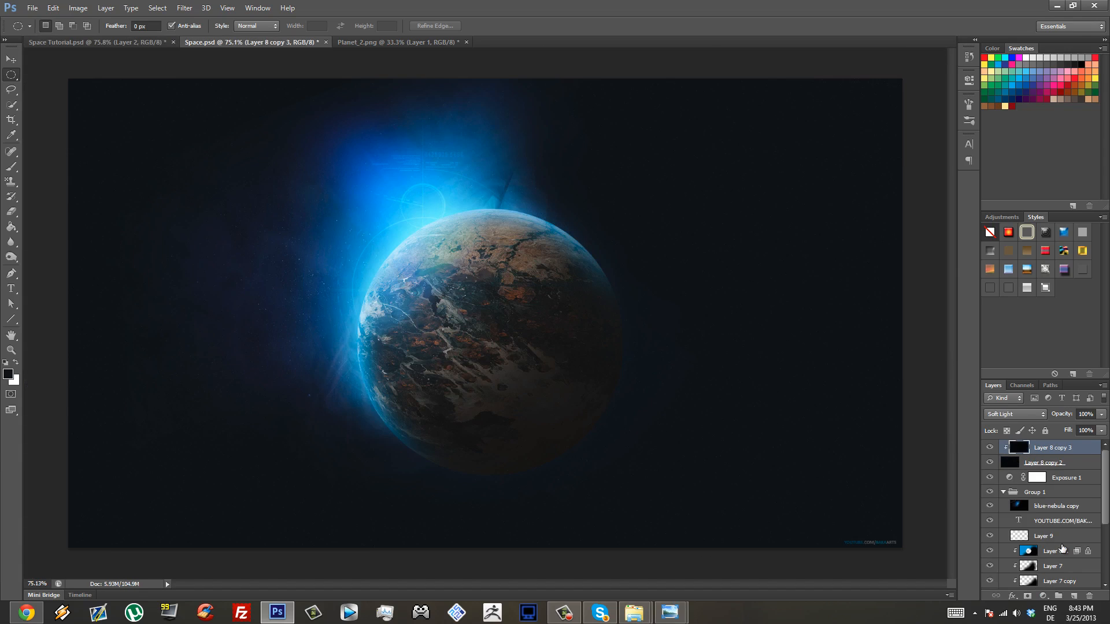
scroll(1062, 548, "down", 3)
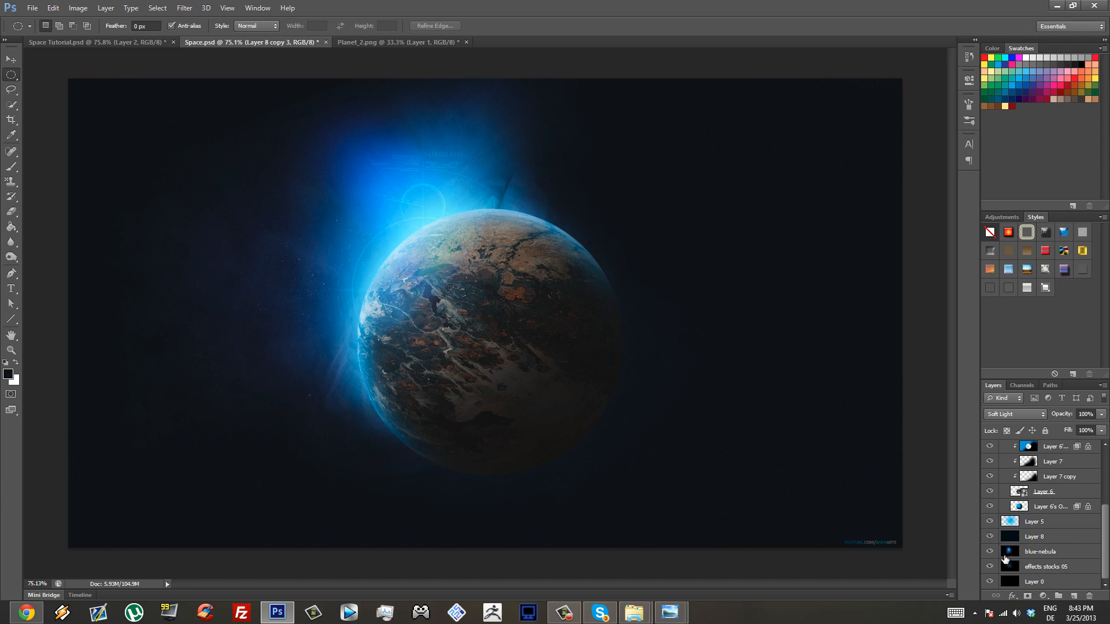
left_click(990, 581)
scroll(1007, 539, "up", 3)
left_click(989, 462)
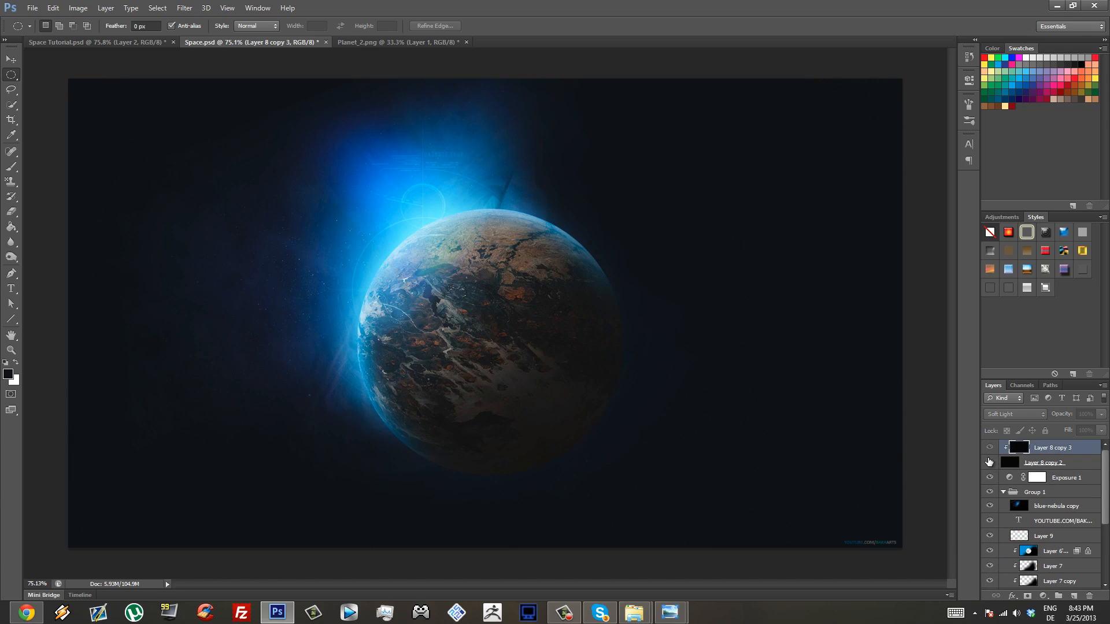
left_click(989, 461)
left_click(1076, 464, "shift")
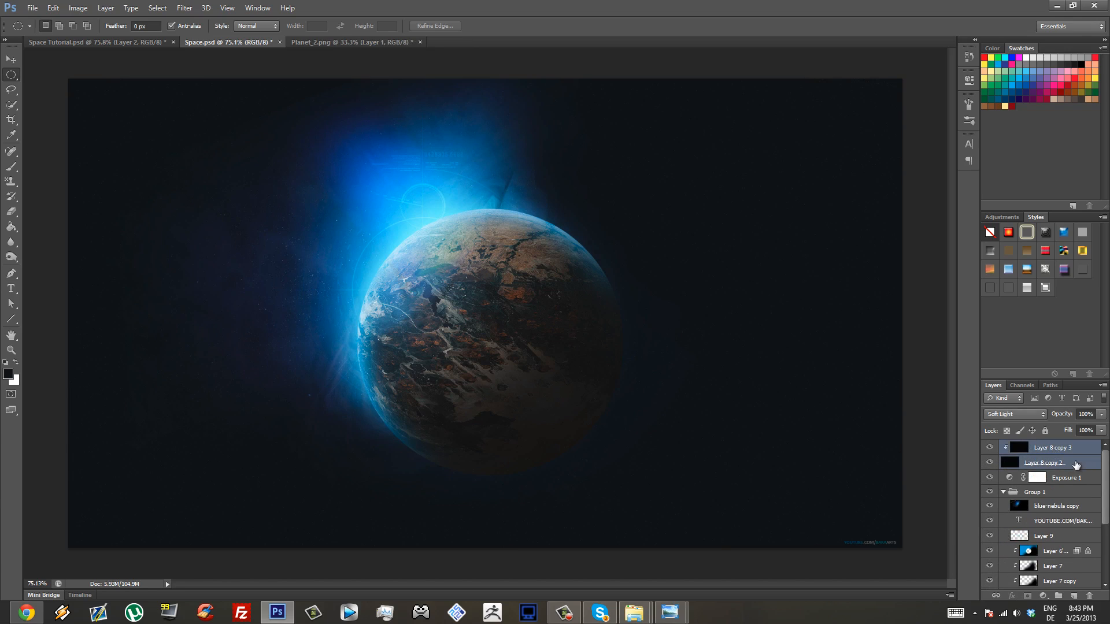
left_click(1063, 463)
key("ctrl+a")
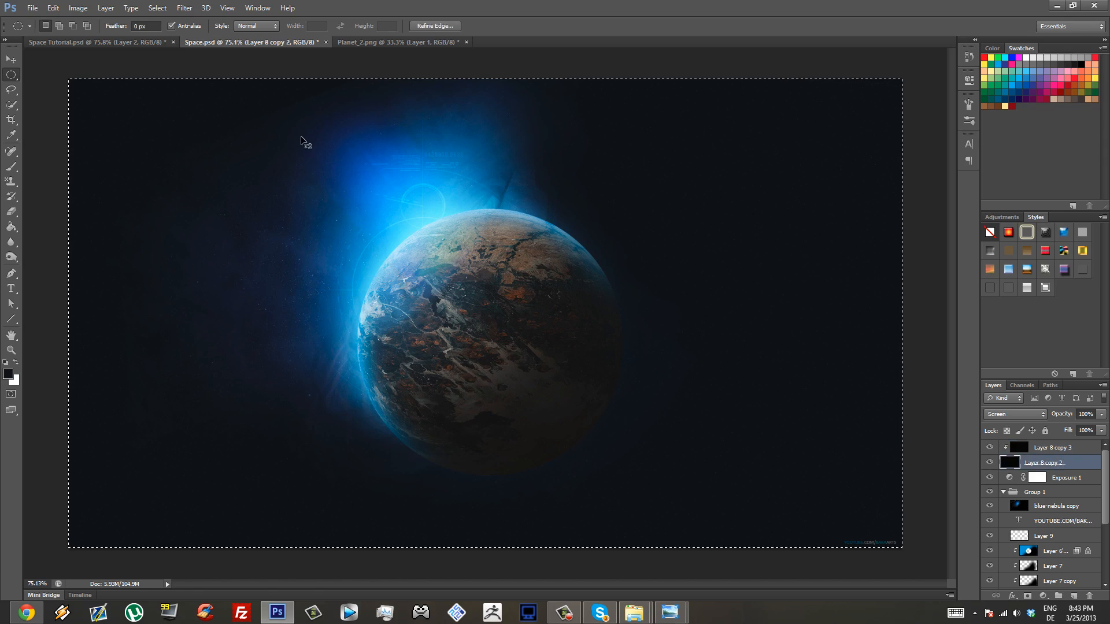
key("ctrl+d")
left_click(137, 42)
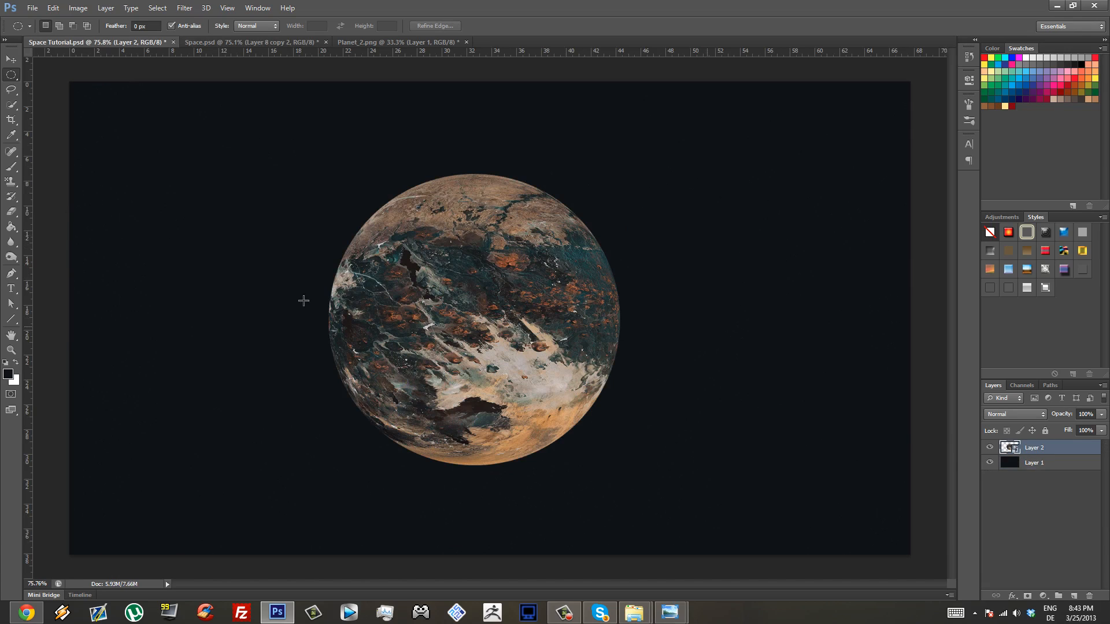
- Nudge the planet slightly down and to the right, and give it an Inner Glow in colour 0090f4 with size 100 px
left_click_drag(509, 303, 511, 311)
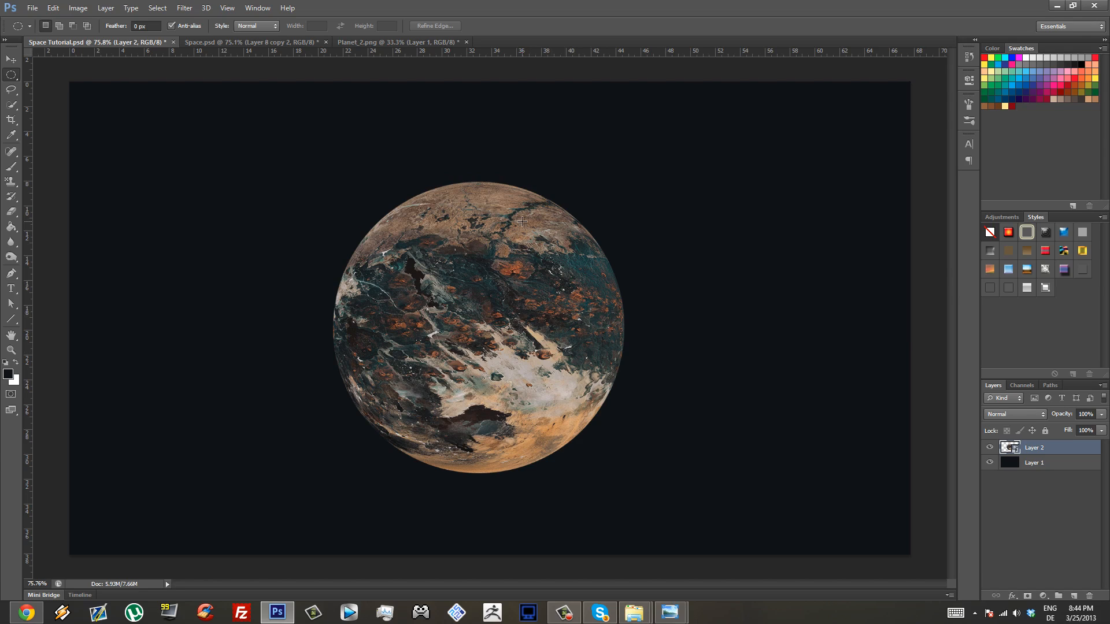
double_click(1072, 452)
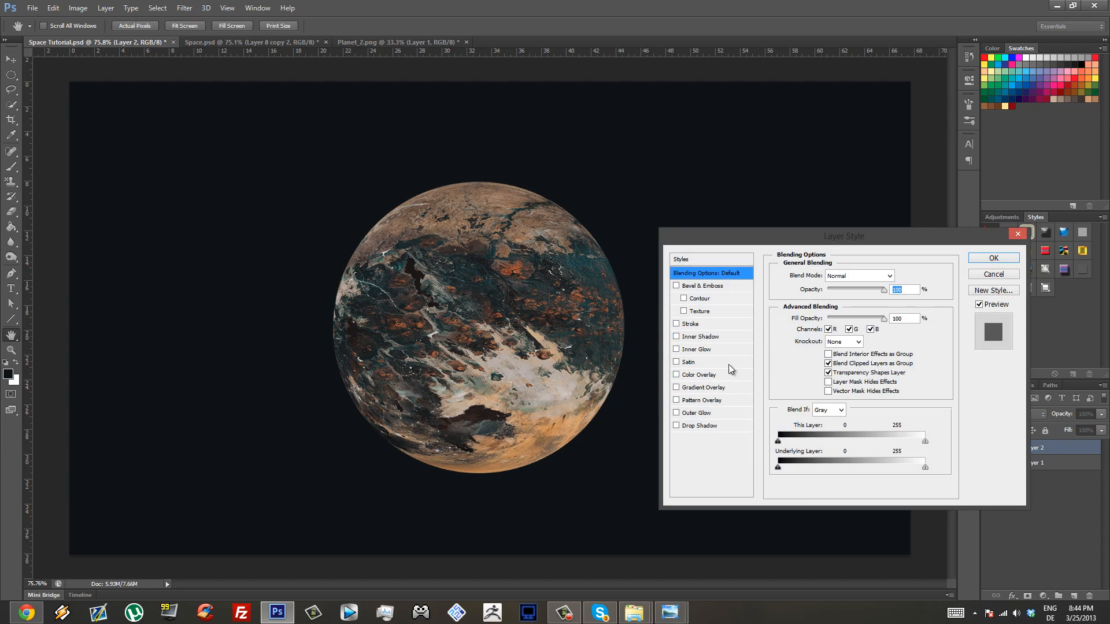
left_click(694, 349)
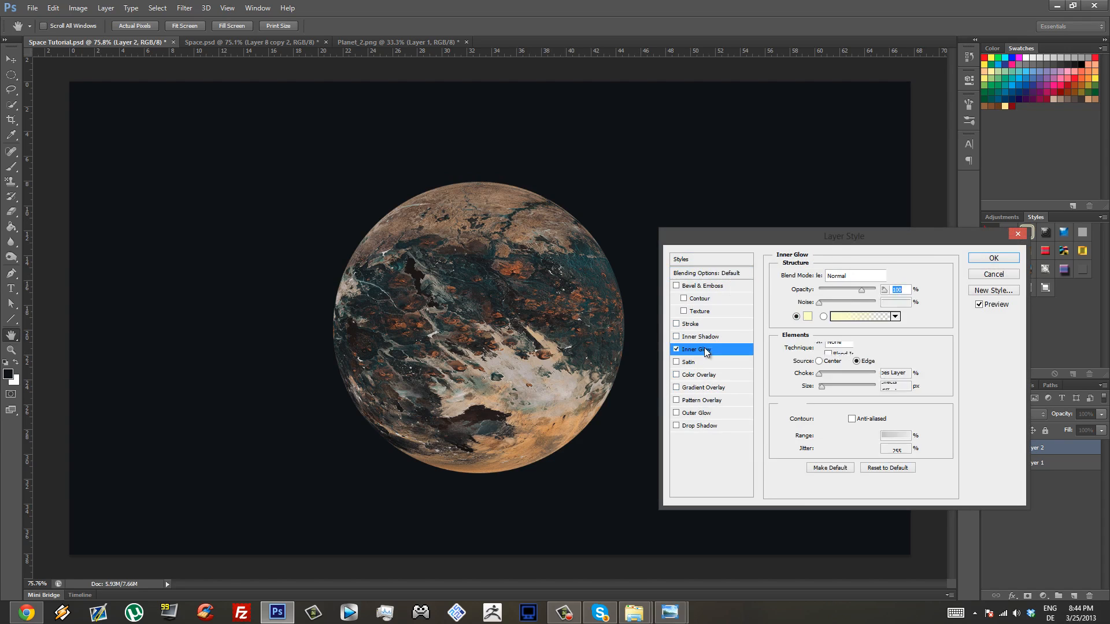
left_click(809, 321)
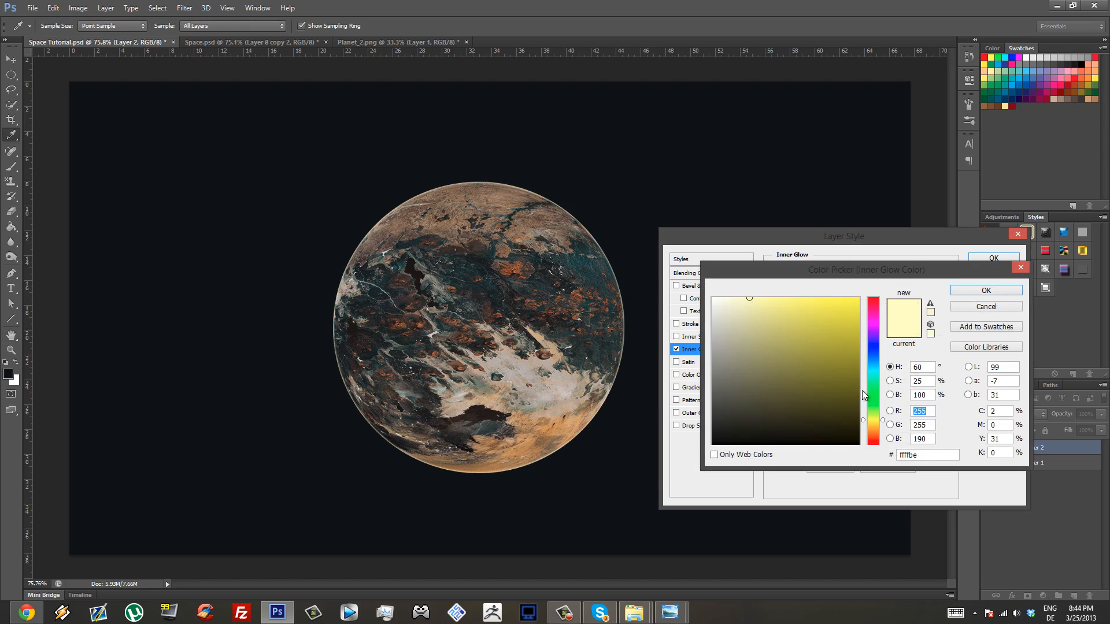
left_click(871, 362)
left_click(858, 303)
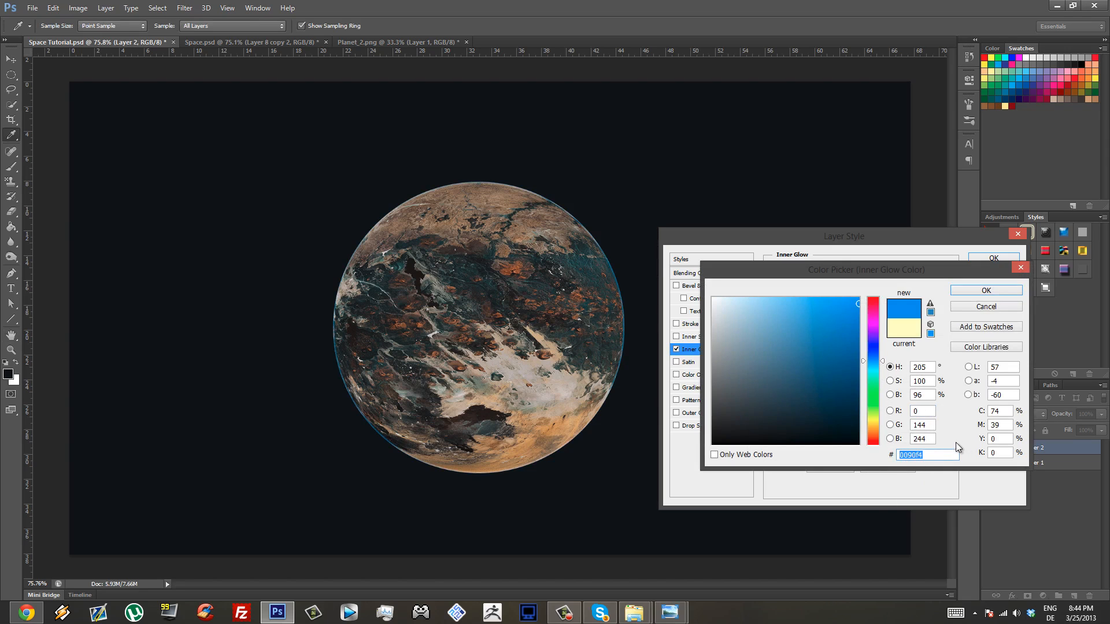
left_click(986, 291)
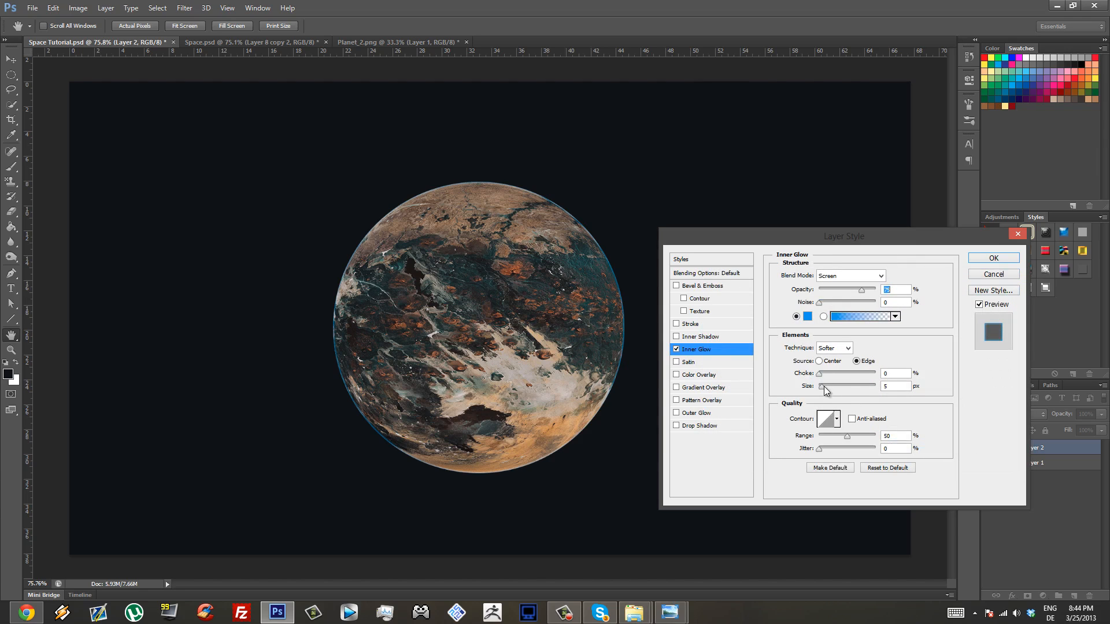
mouse_move(826, 390)
left_mouse_down()
mouse_move(863, 391)
mouse_move(844, 396)
left_mouse_up()
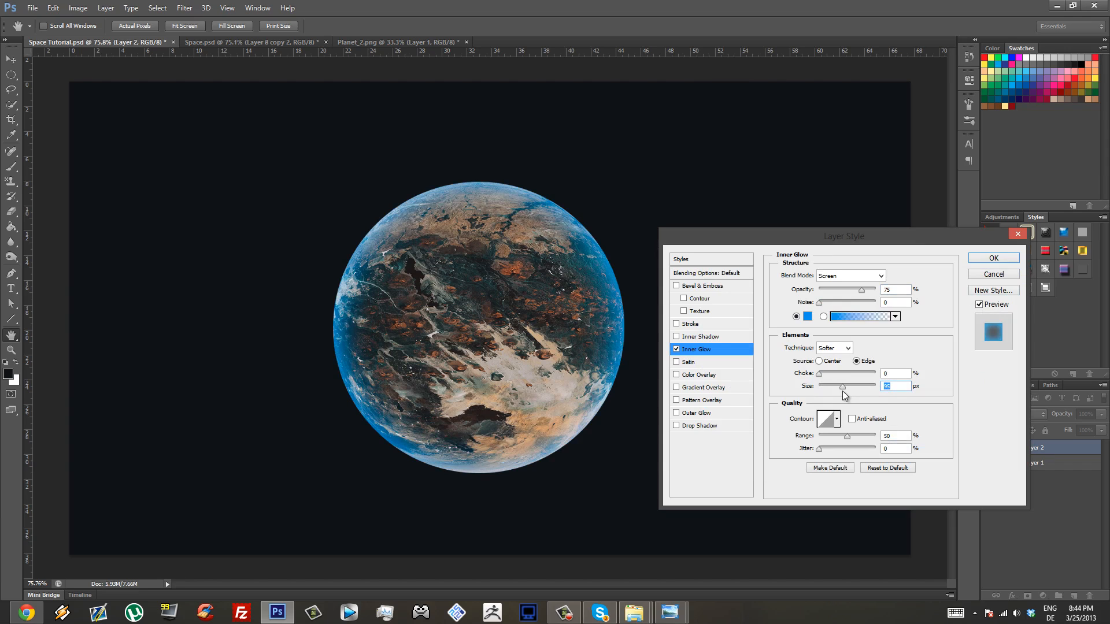
type("100")
- Add an Outer Glow to the planet in colour 0090f4 with size 100 px and apply the layer style
left_click(697, 413)
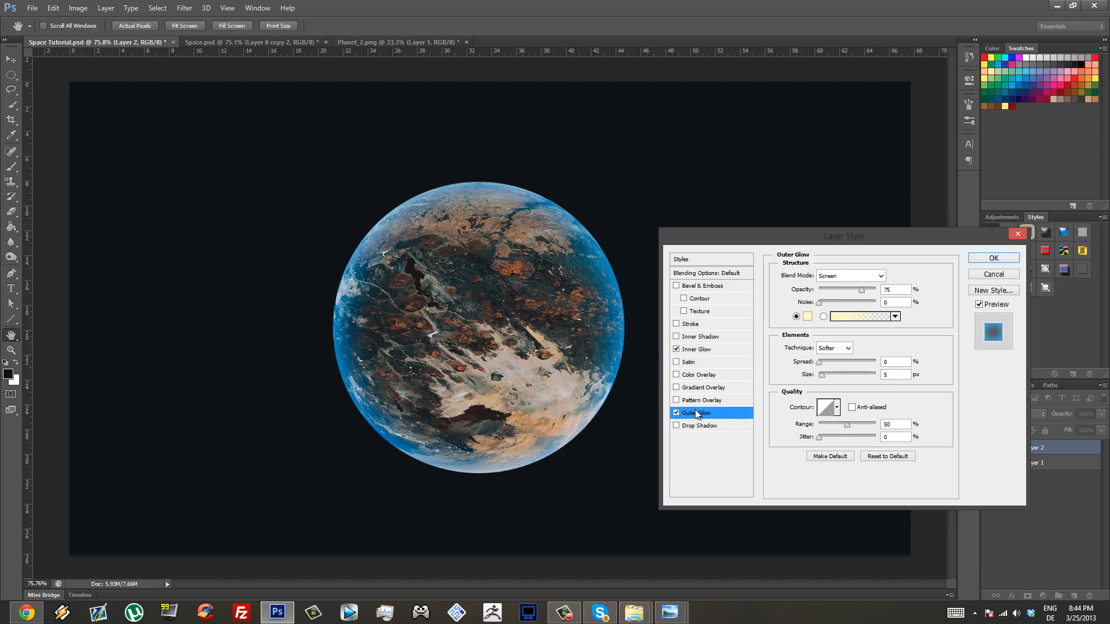
left_click(807, 316)
left_click_drag(943, 454, 872, 456)
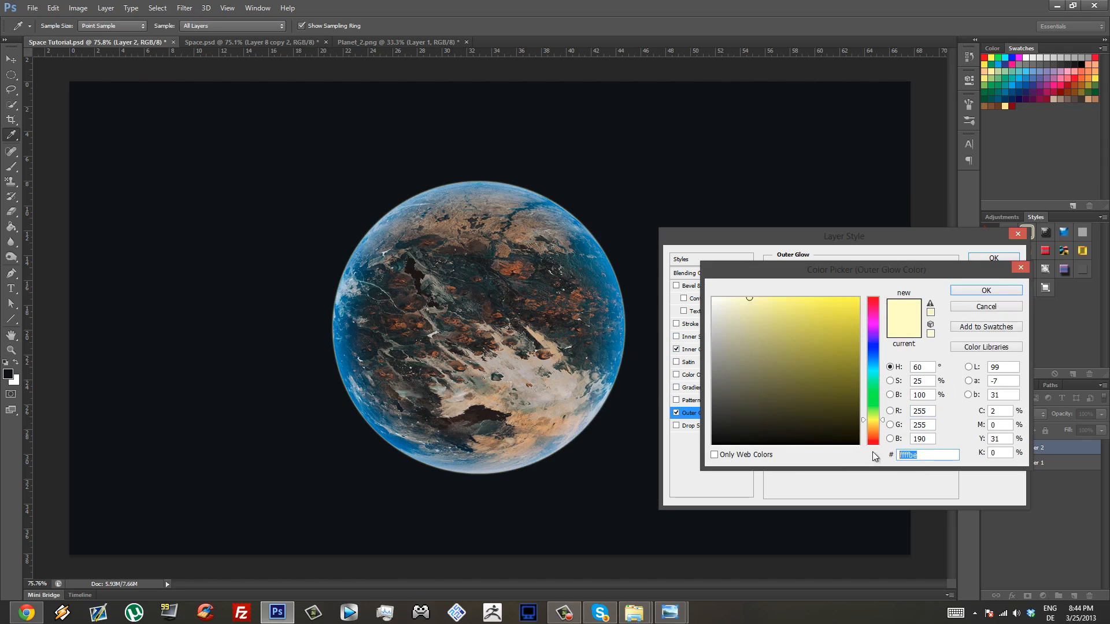
type("0090f4")
left_click(986, 290)
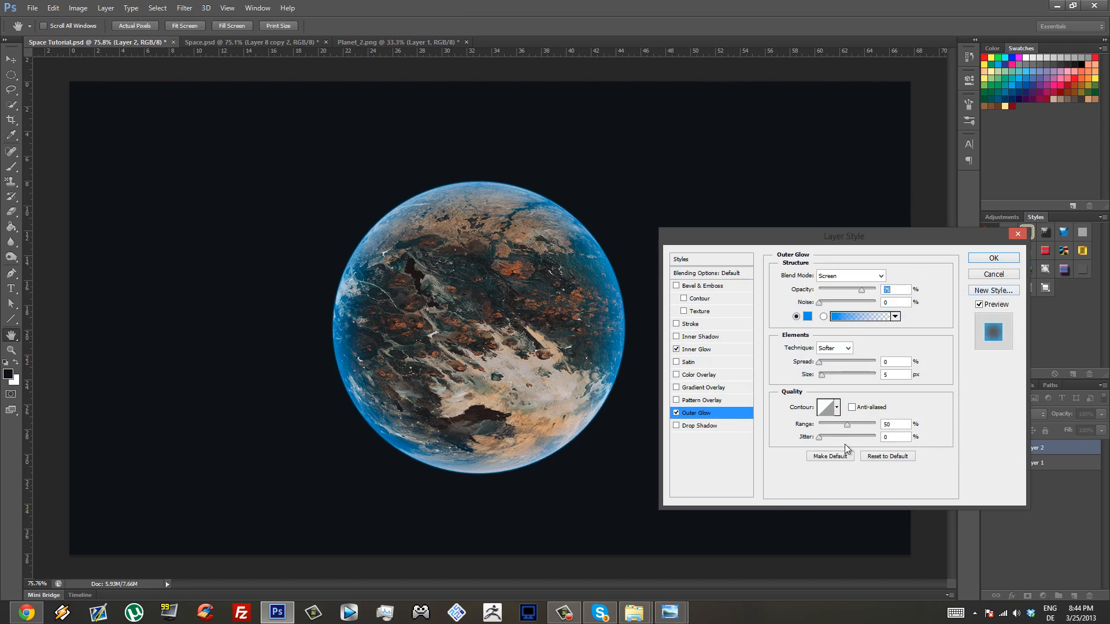
left_click_drag(821, 375, 861, 377)
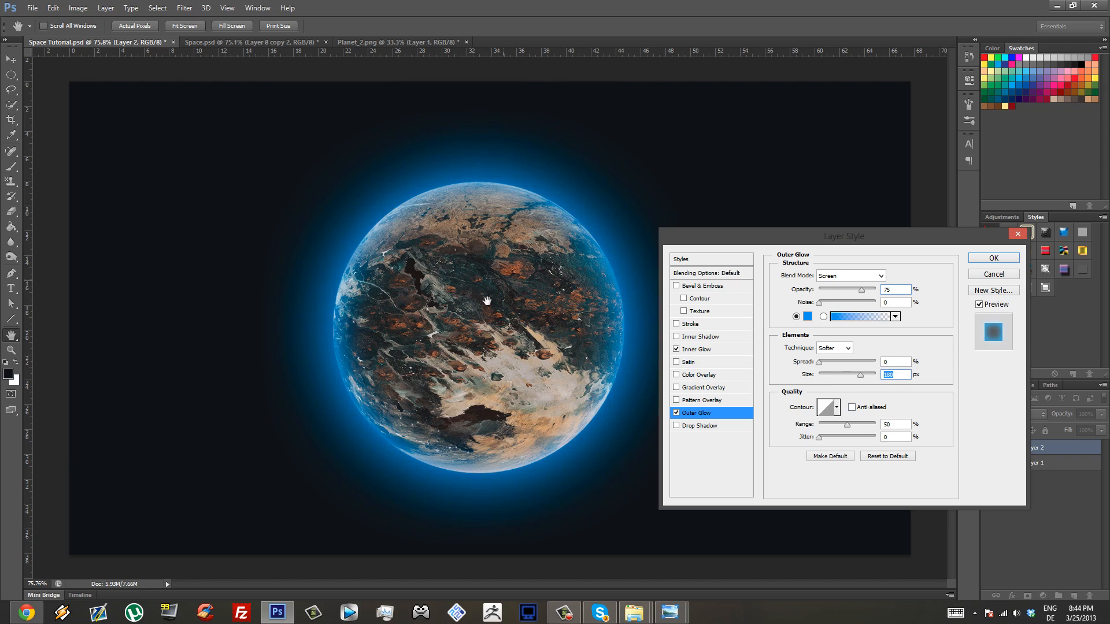
left_click_drag(861, 376, 846, 374)
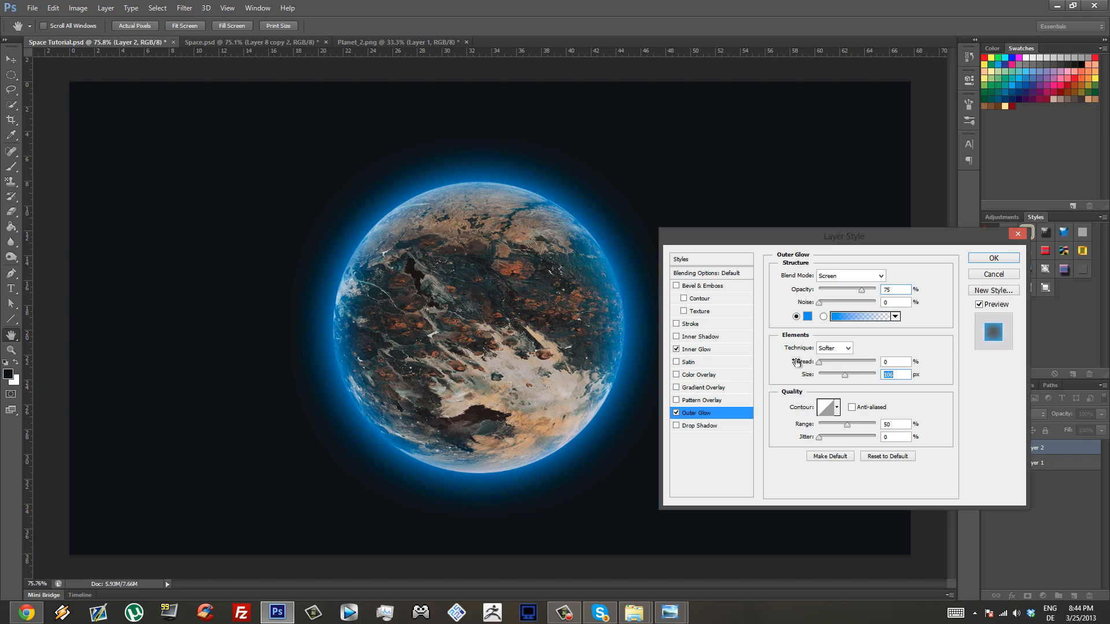
type("100")
key("Return")
key("m")
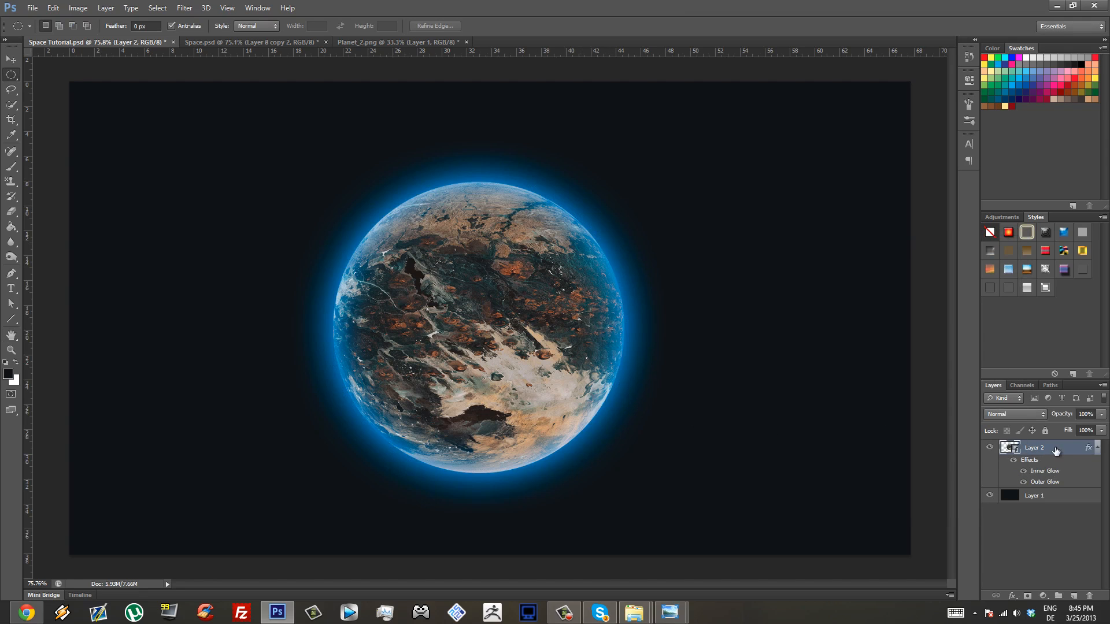
- Add a new empty layer above the planet and split the planet's glow effects into separate layers
left_click(1075, 597)
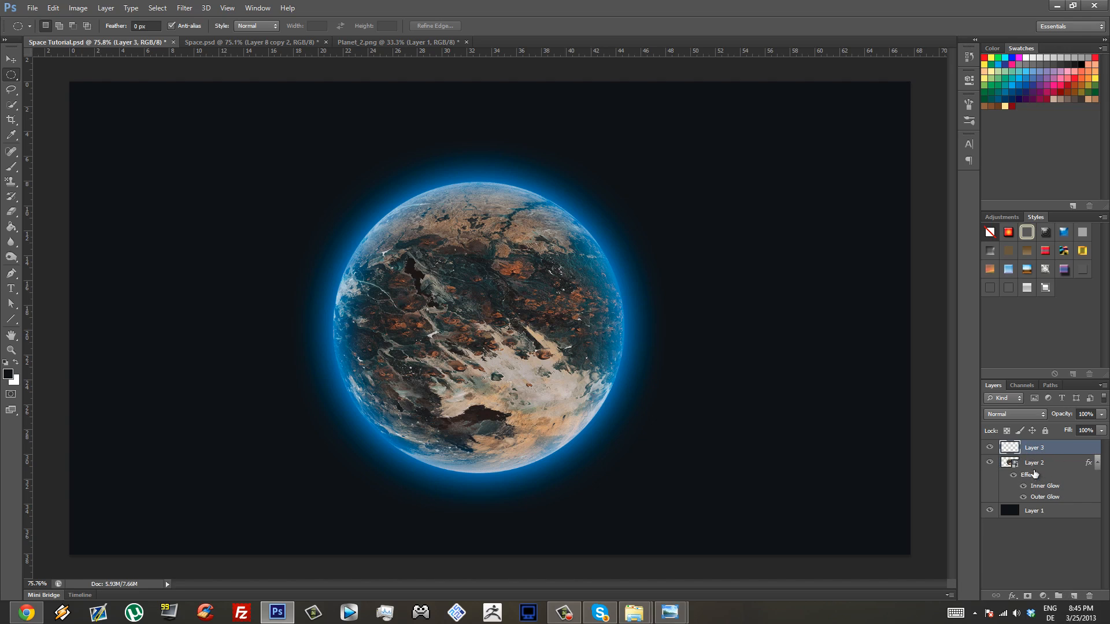
left_click(1042, 462)
left_click(1042, 447)
left_click(1026, 472)
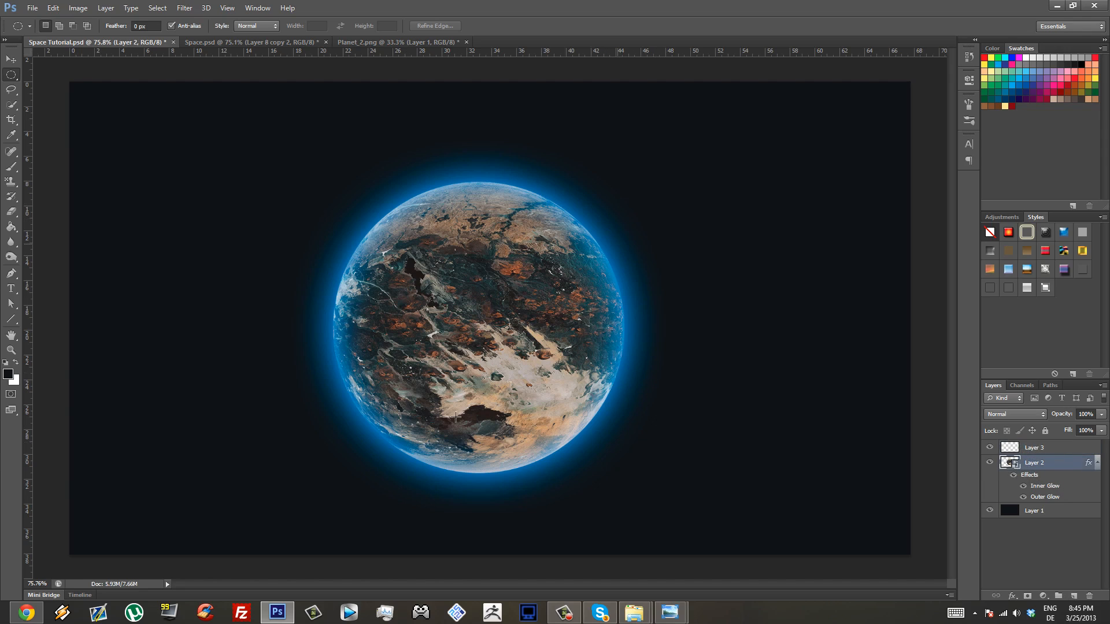
right_click(1043, 486)
left_click(1024, 454)
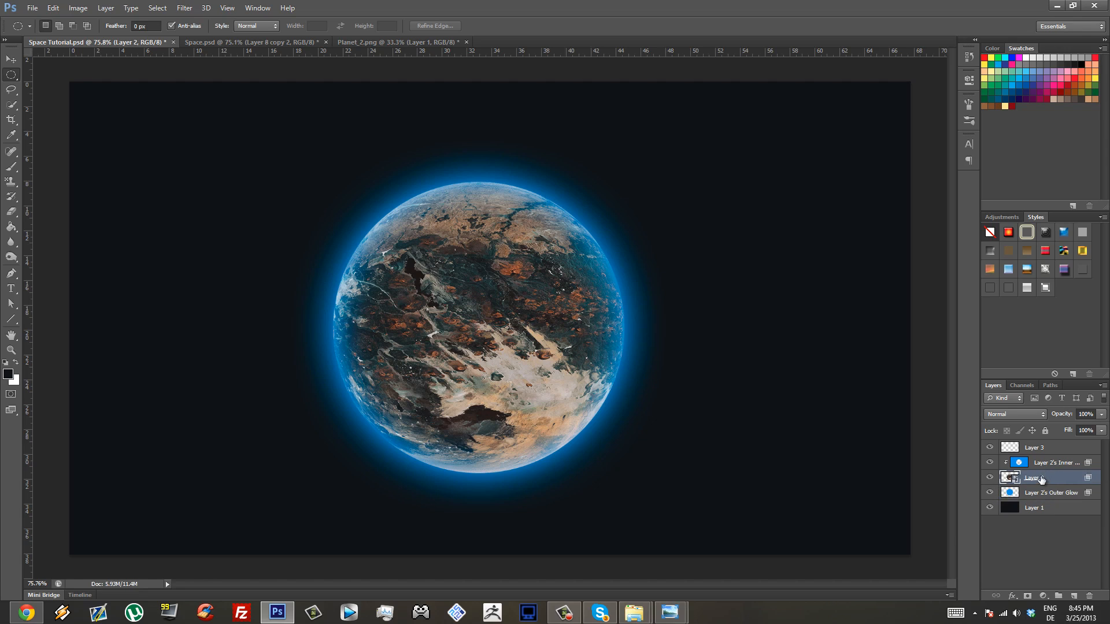
- Lock the transparent pixels of both the separated Inner Glow and Outer Glow layers
left_click(1050, 464)
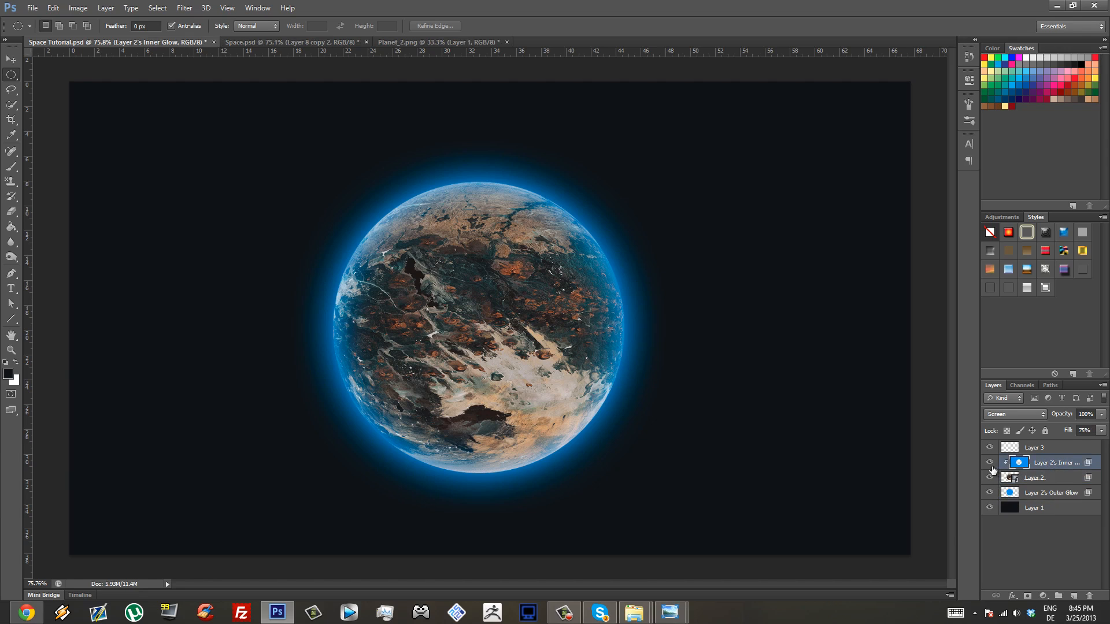
left_click(989, 462)
left_click(990, 462)
left_click(990, 492)
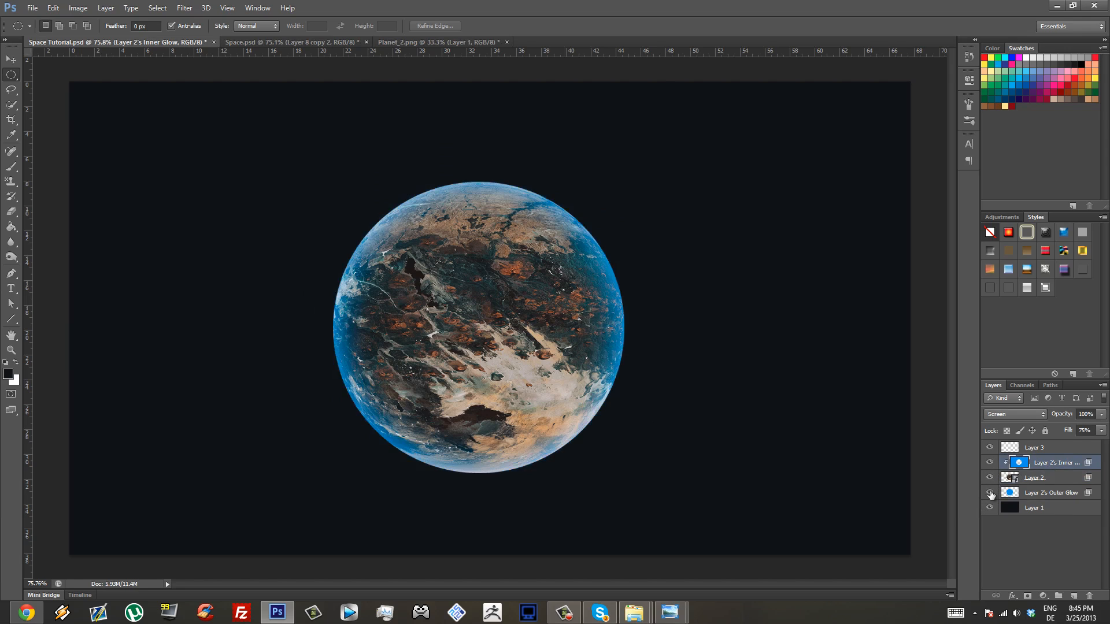
left_click(990, 492)
left_click(1047, 492)
left_click(1033, 467)
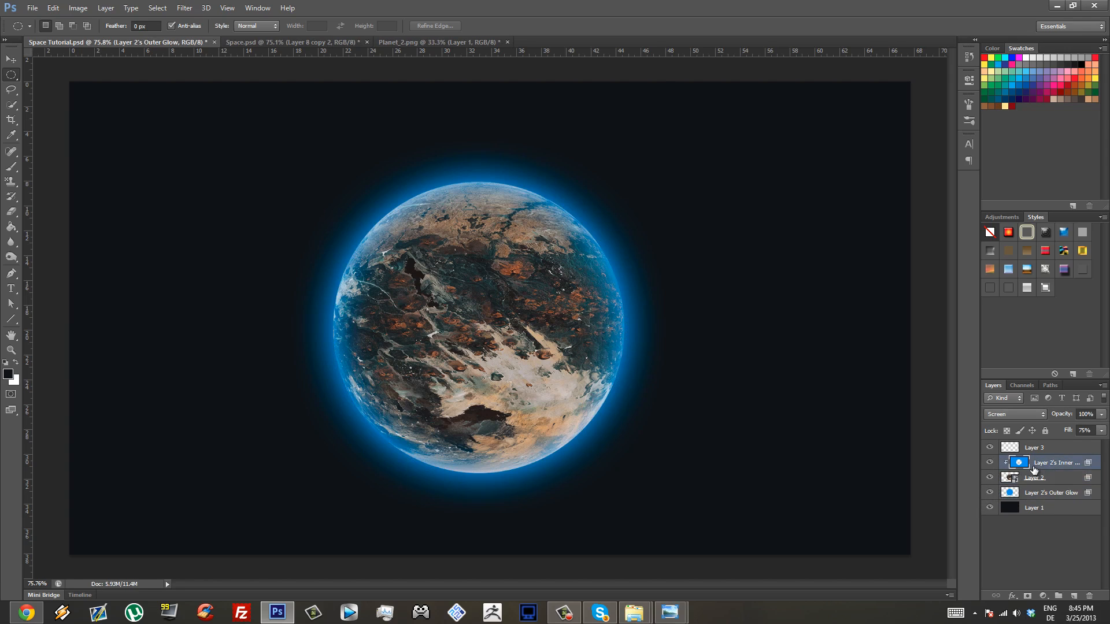
left_click(1047, 497, "ctrl")
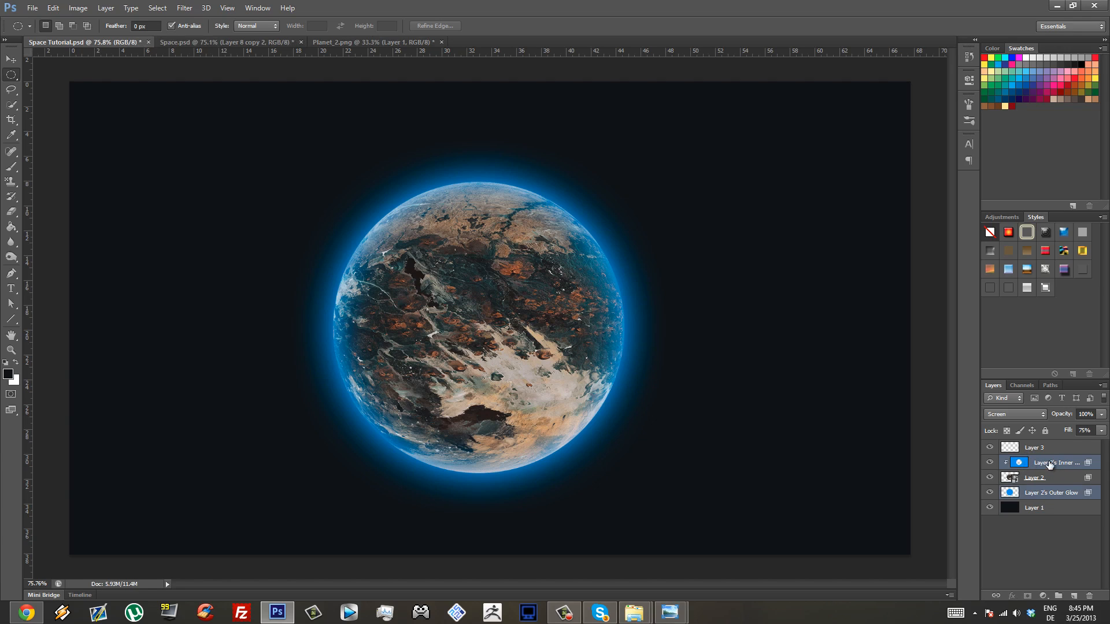
left_click(1007, 434)
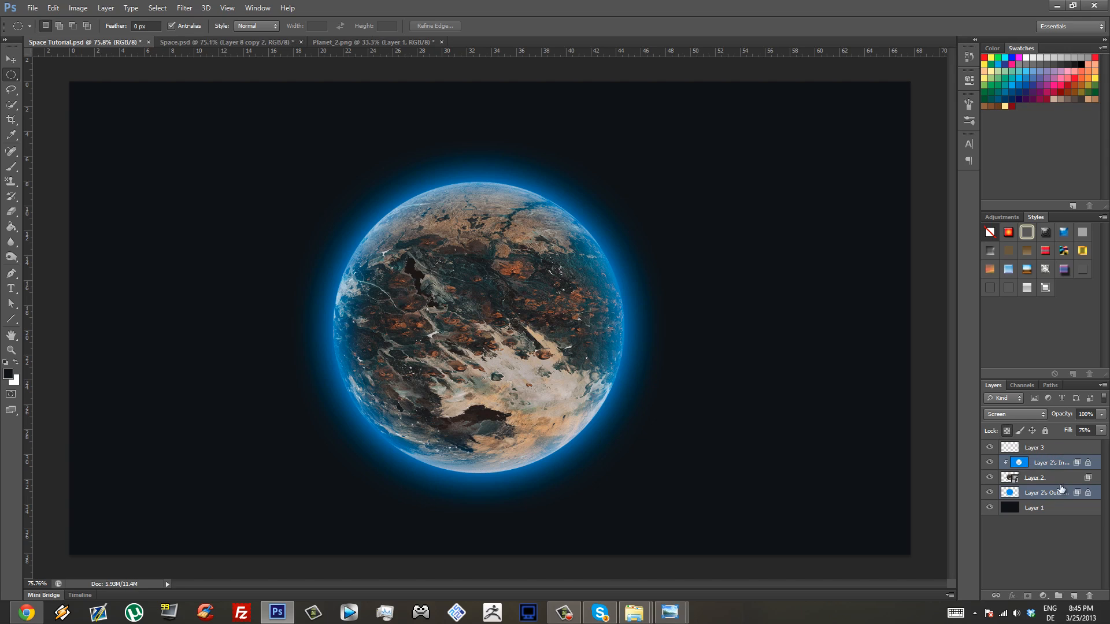
- Move the empty Layer 3 beneath the Inner Glow layer so that it is clipped to the planet layer
left_click(1041, 462)
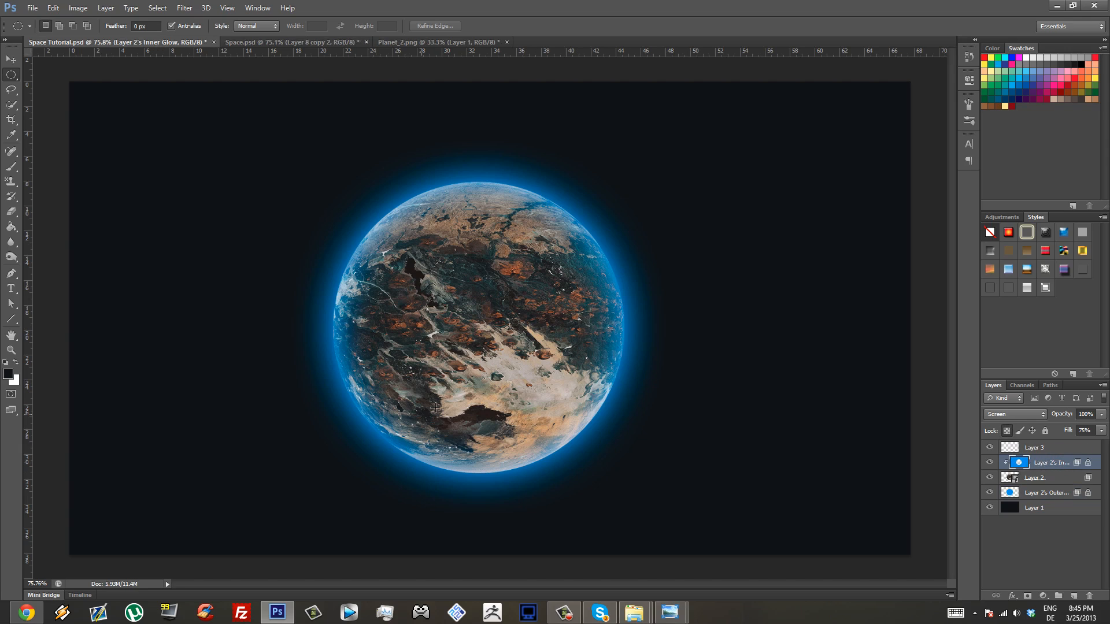
left_click(12, 167)
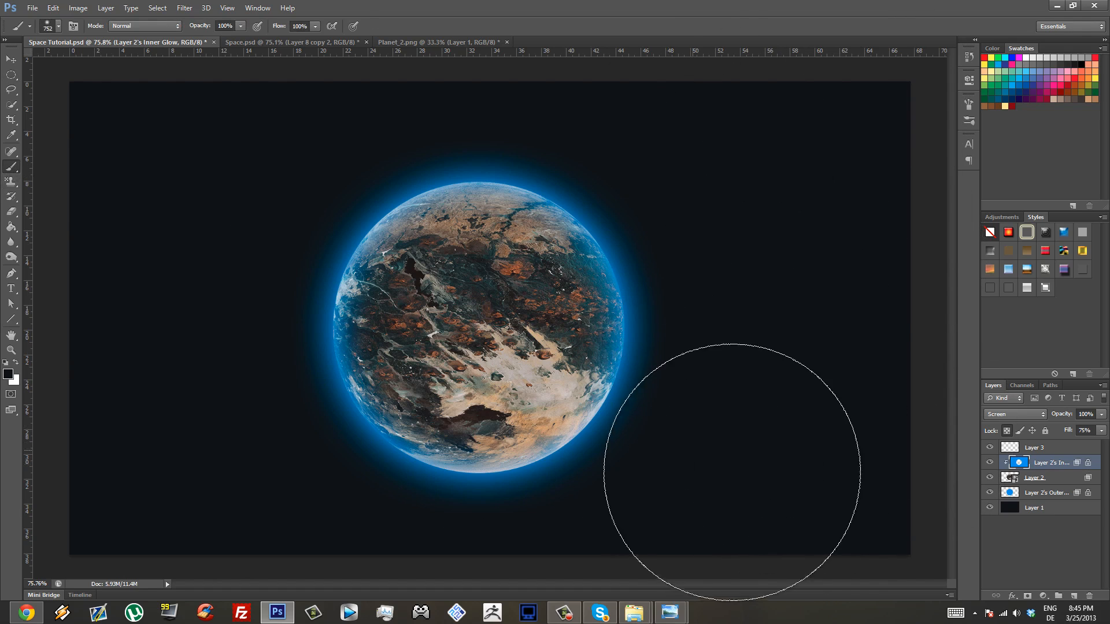
left_click(1007, 447)
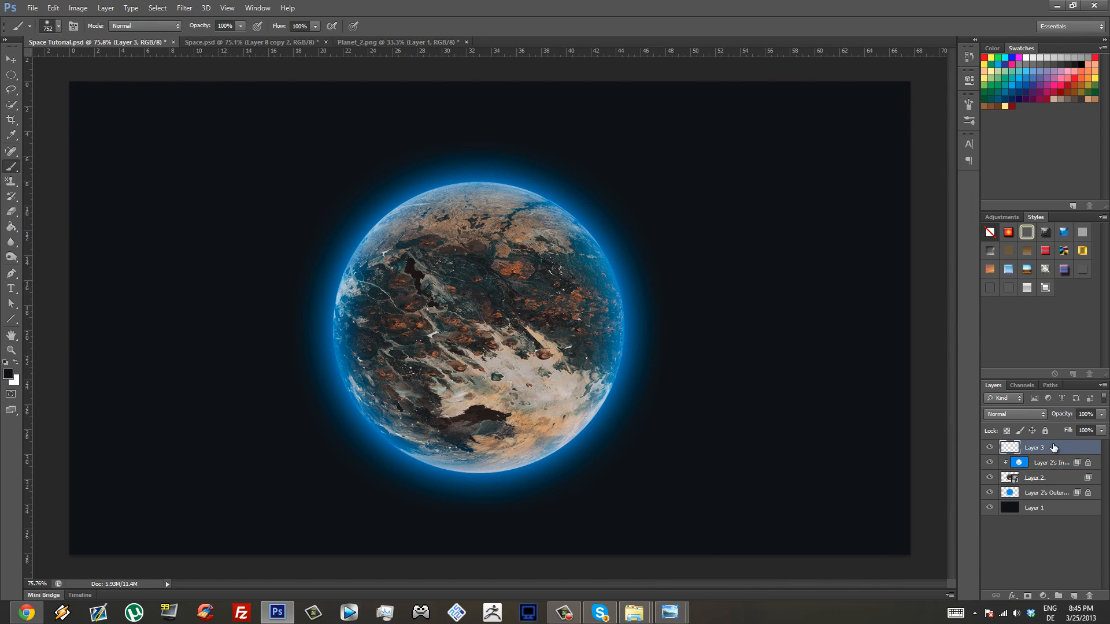
left_click_drag(1054, 448, 1059, 467)
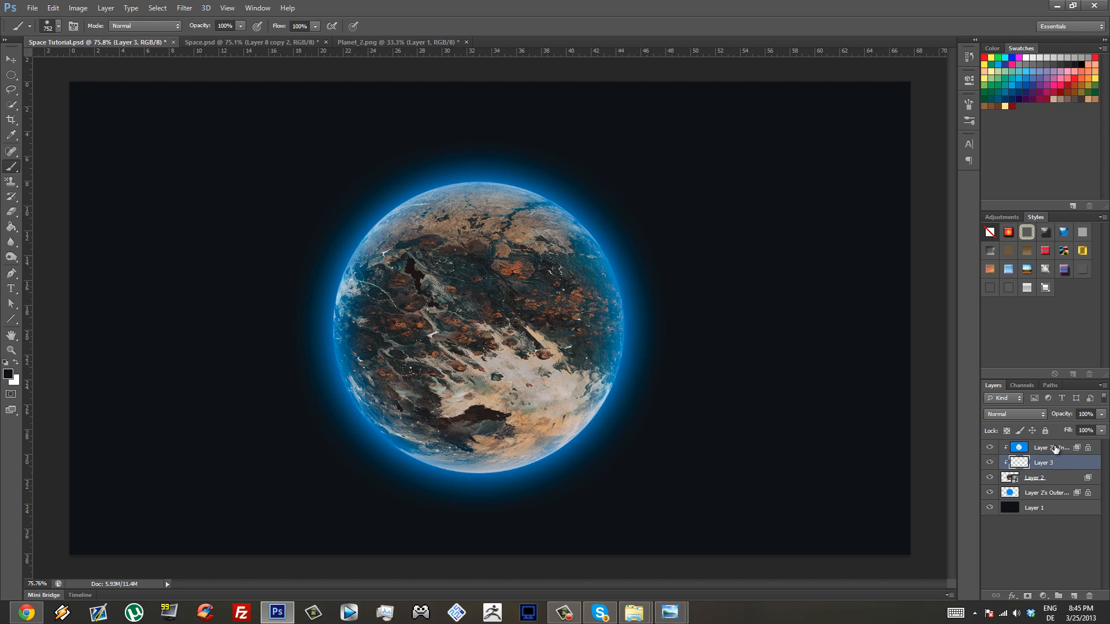
left_click(1055, 448)
left_click(989, 447)
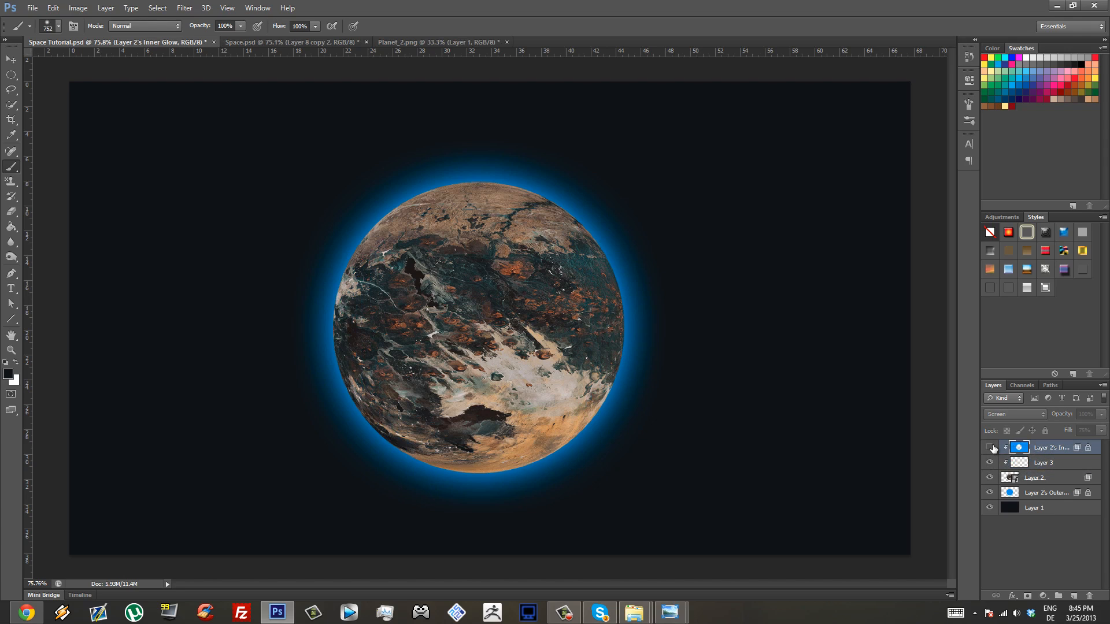
left_click(989, 447)
- Paint black shading over the planet's lower and right sides on Layer 3 with a large soft 752 px brush
left_click(1052, 463)
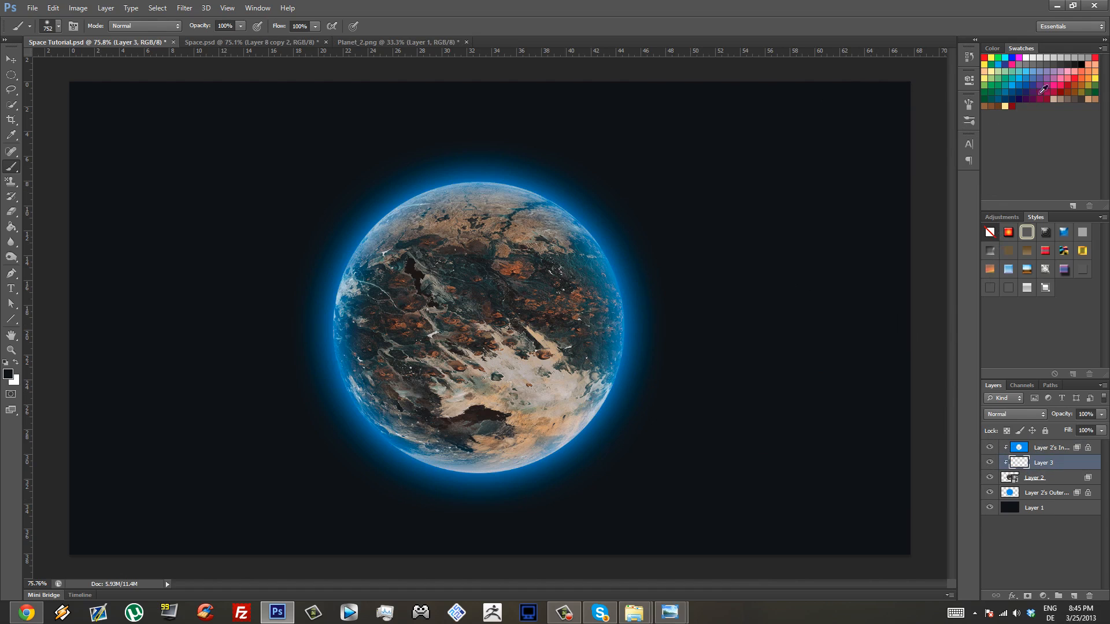
left_click(1082, 63)
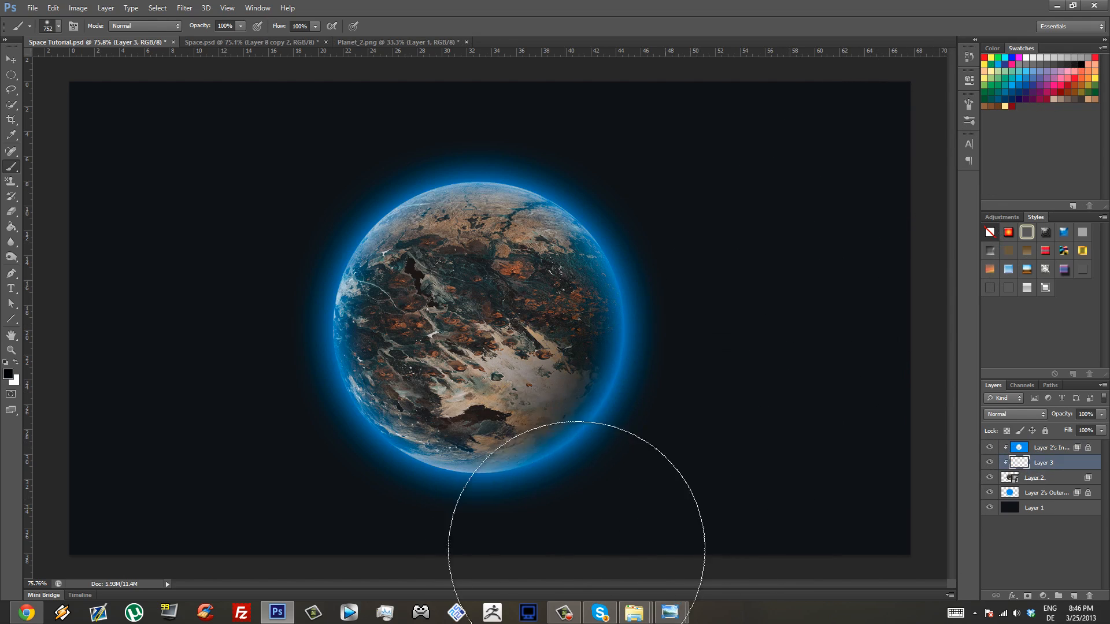
mouse_move(298, 540)
left_mouse_down()
mouse_move(658, 411)
mouse_move(711, 249)
mouse_move(704, 284)
mouse_move(742, 222)
mouse_move(711, 340)
mouse_move(493, 525)
mouse_move(321, 538)
mouse_move(503, 512)
left_mouse_up()
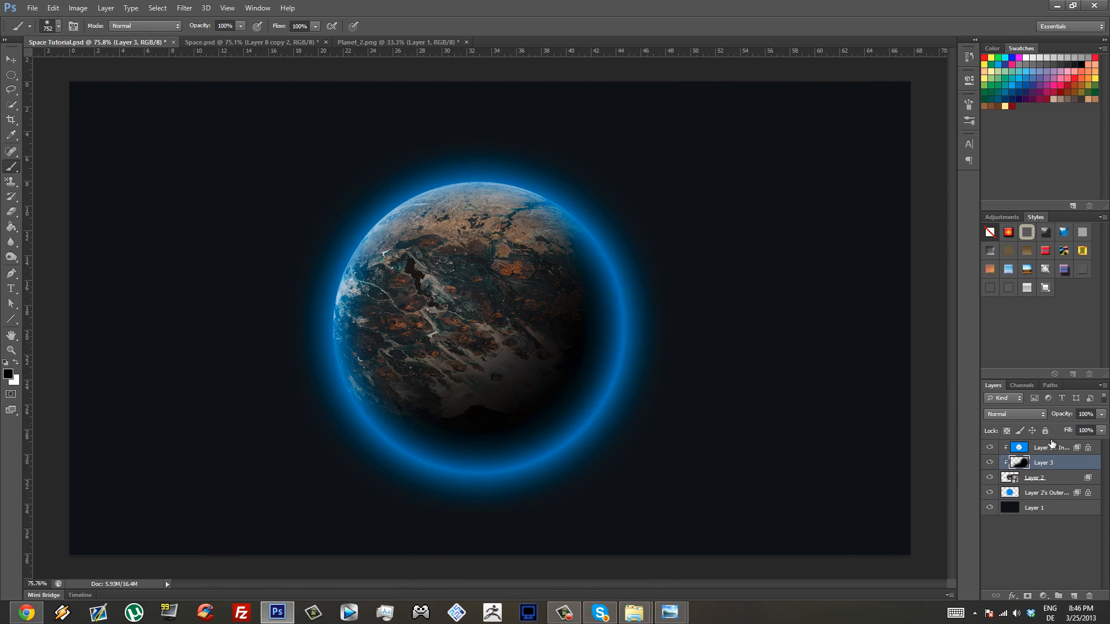
- Set Layer 3's opacity to 75%, then duplicate it and offset the copied shading toward the planet's lower-right edge
left_click_drag(1059, 414, 1046, 415)
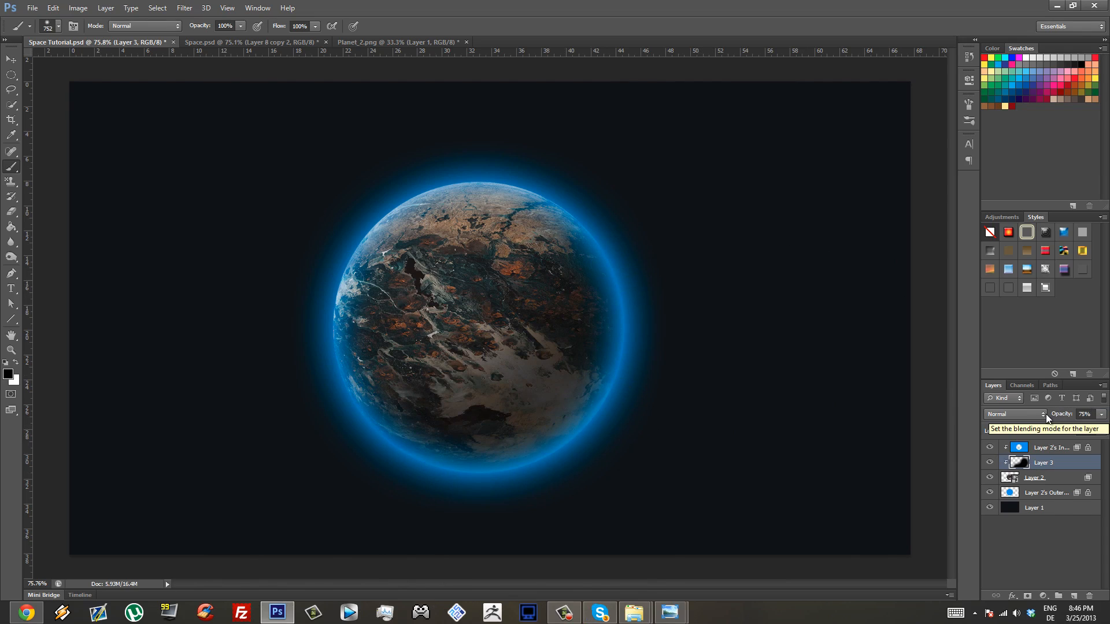
left_click_drag(1054, 463, 1058, 469)
mouse_move(590, 410)
left_mouse_down()
mouse_move(725, 492)
mouse_move(688, 459)
mouse_move(695, 453)
mouse_move(677, 461)
left_mouse_up()
left_click(1061, 466)
mouse_move(731, 410)
left_mouse_down()
mouse_move(715, 394)
mouse_move(724, 406)
left_mouse_up()
- Save the document, then paint black over the right and lower sides of the Inner Glow and Outer Glow layers
left_click(1061, 448)
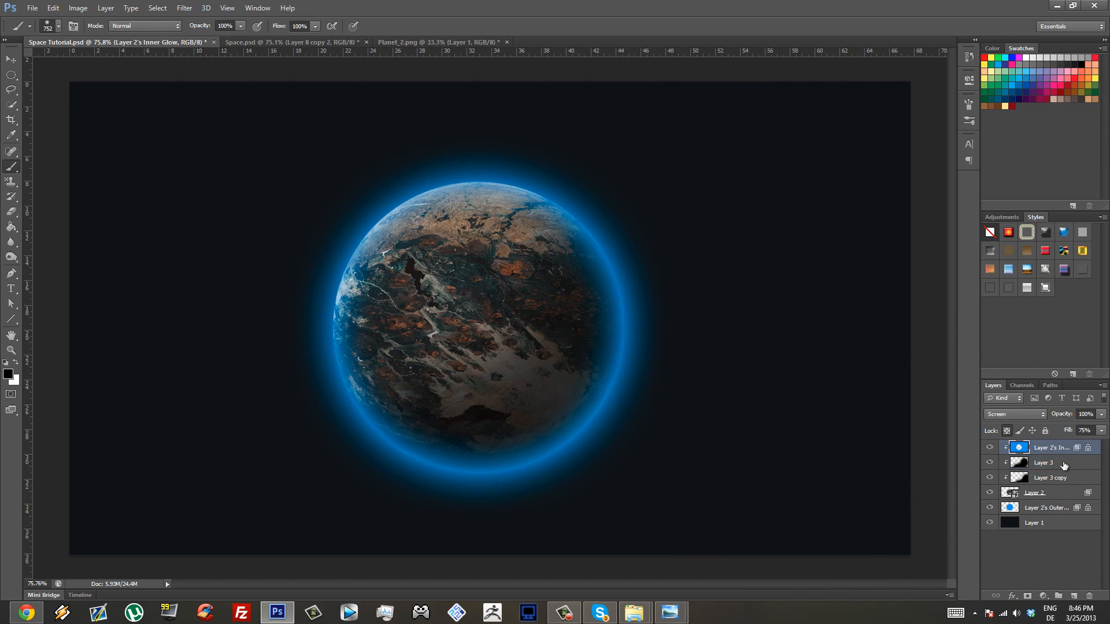
key("ctrl+s")
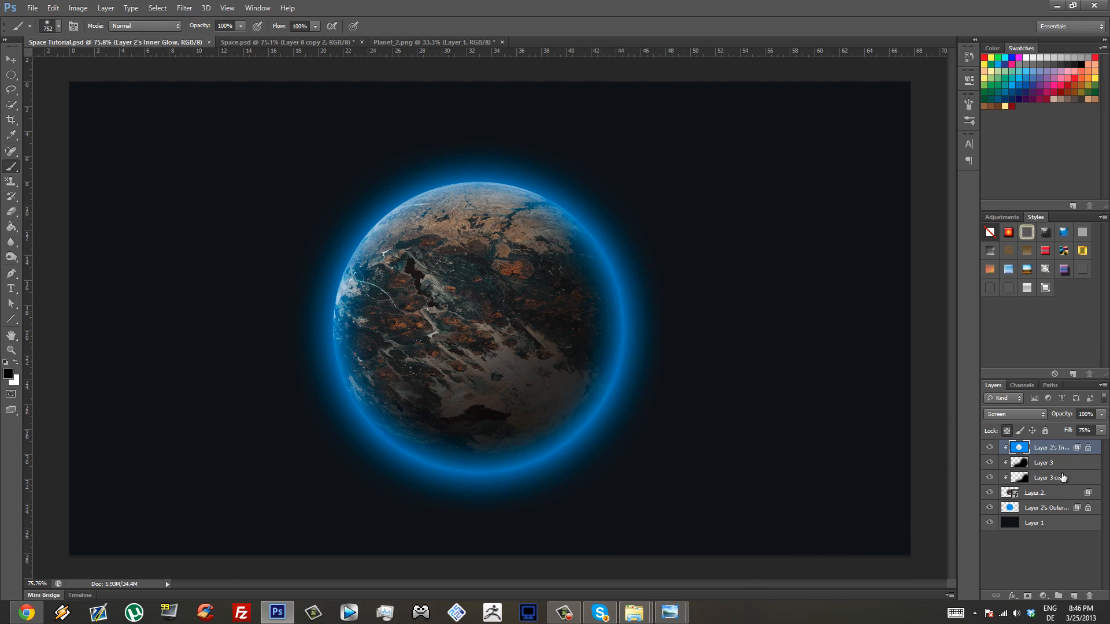
mouse_move(684, 391)
left_mouse_down()
mouse_move(765, 268)
mouse_move(800, 322)
mouse_move(688, 511)
mouse_move(548, 578)
mouse_move(353, 611)
mouse_move(292, 590)
mouse_move(359, 595)
mouse_move(364, 580)
mouse_move(318, 553)
left_mouse_up()
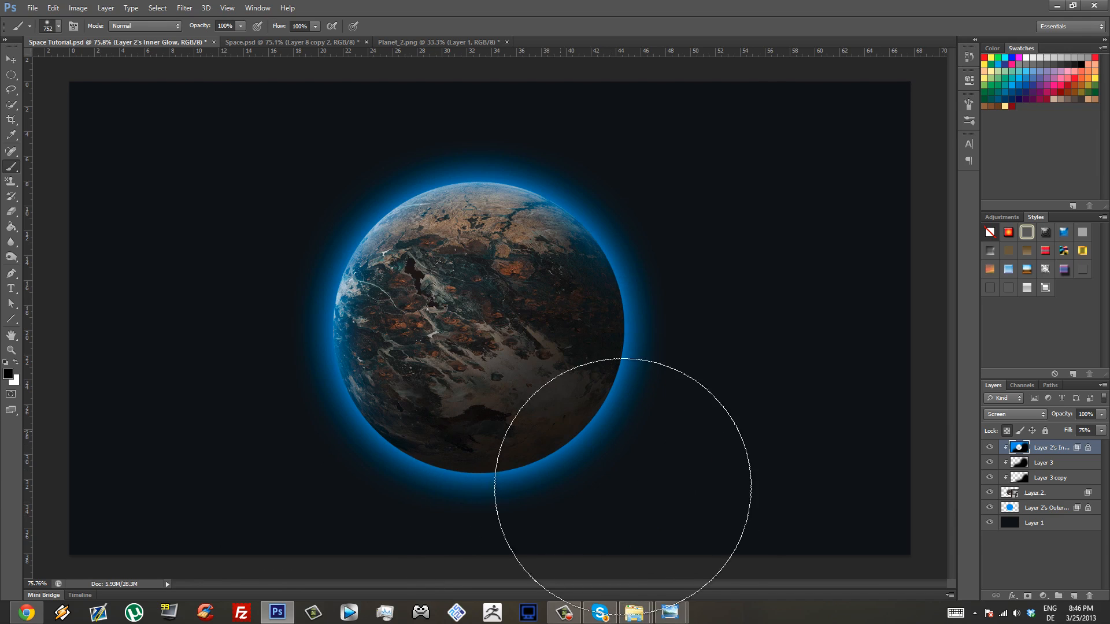
left_click(1059, 508)
mouse_move(824, 297)
left_mouse_down()
mouse_move(782, 345)
mouse_move(783, 256)
mouse_move(746, 243)
mouse_move(752, 193)
mouse_move(757, 245)
mouse_move(729, 247)
mouse_move(756, 264)
mouse_move(696, 456)
mouse_move(512, 610)
mouse_move(500, 591)
mouse_move(323, 579)
mouse_move(376, 592)
mouse_move(189, 484)
mouse_move(218, 511)
mouse_move(236, 505)
mouse_move(231, 495)
mouse_move(283, 527)
left_mouse_up()
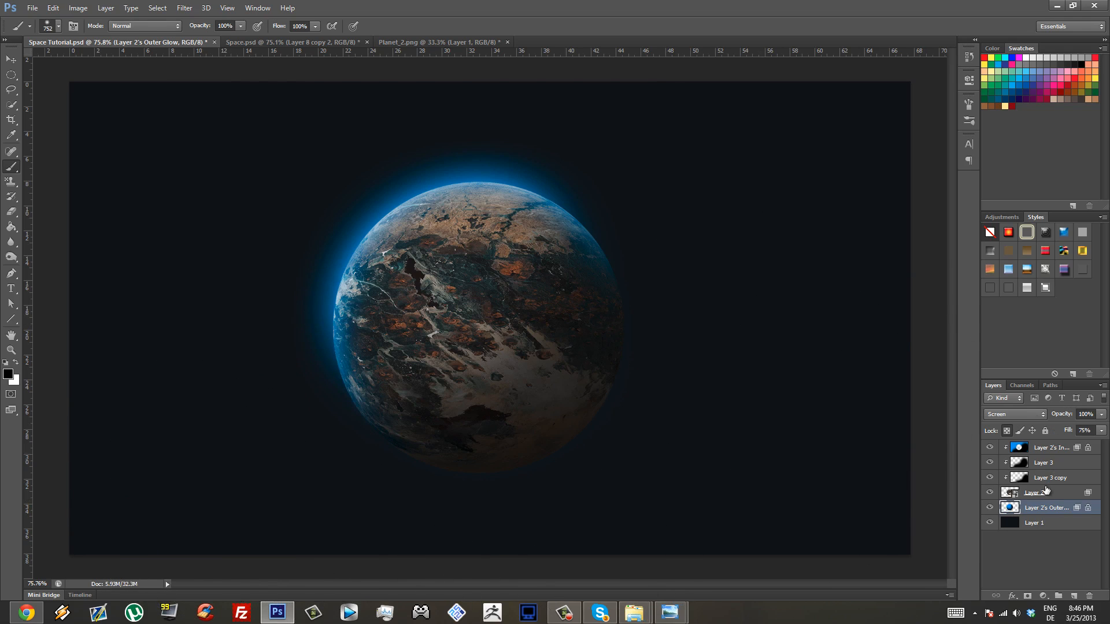
- Place the blue-nebula image from the Textures folder and move its layer directly beneath the Outer Glow layer
left_click(1046, 448)
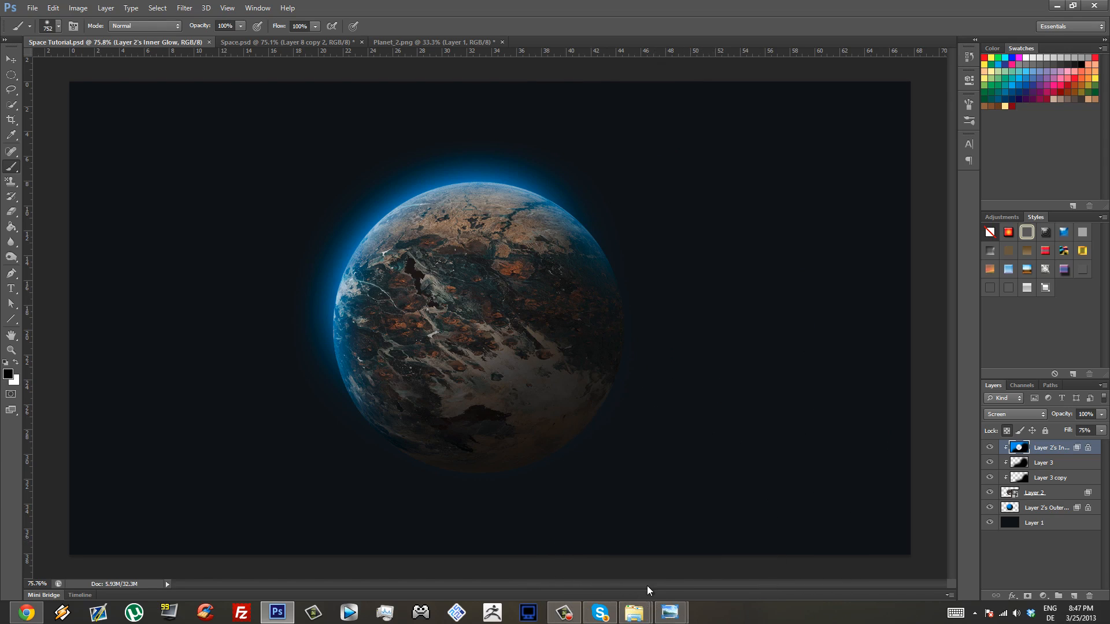
mouse_move(635, 612)
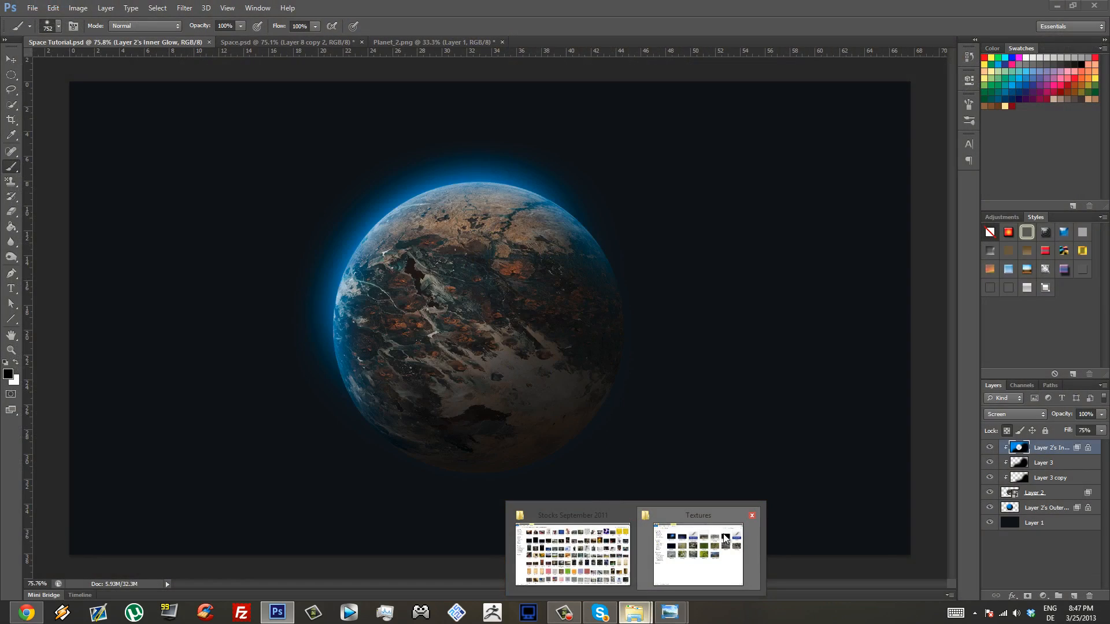
left_click(725, 538)
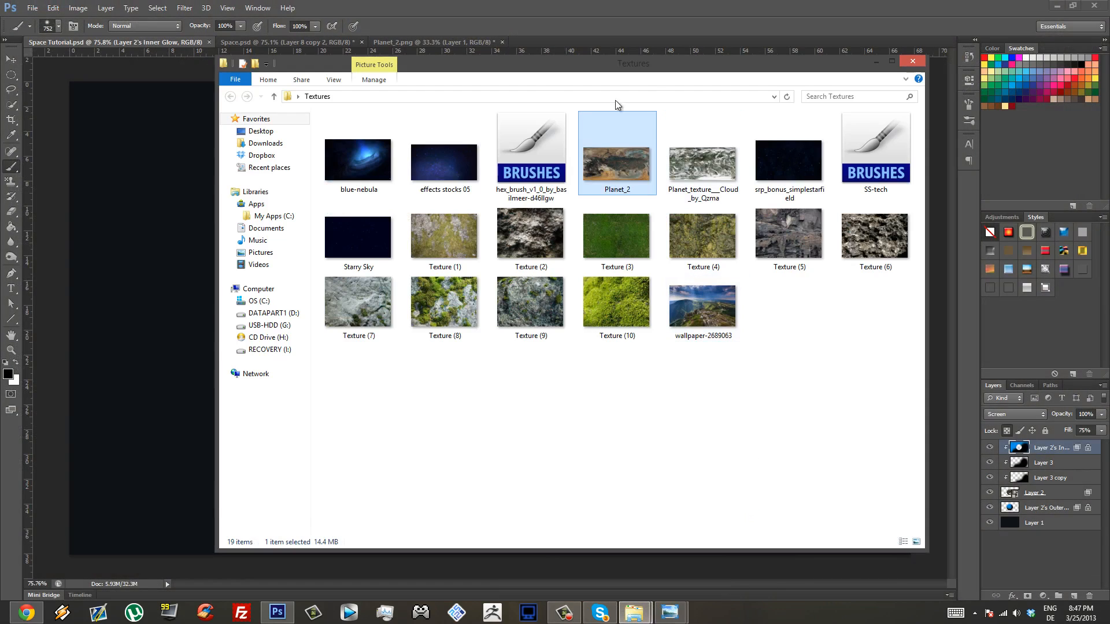
left_click_drag(541, 62, 583, 61)
left_click_drag(406, 165, 347, 252)
left_click_drag(214, 300, 324, 505)
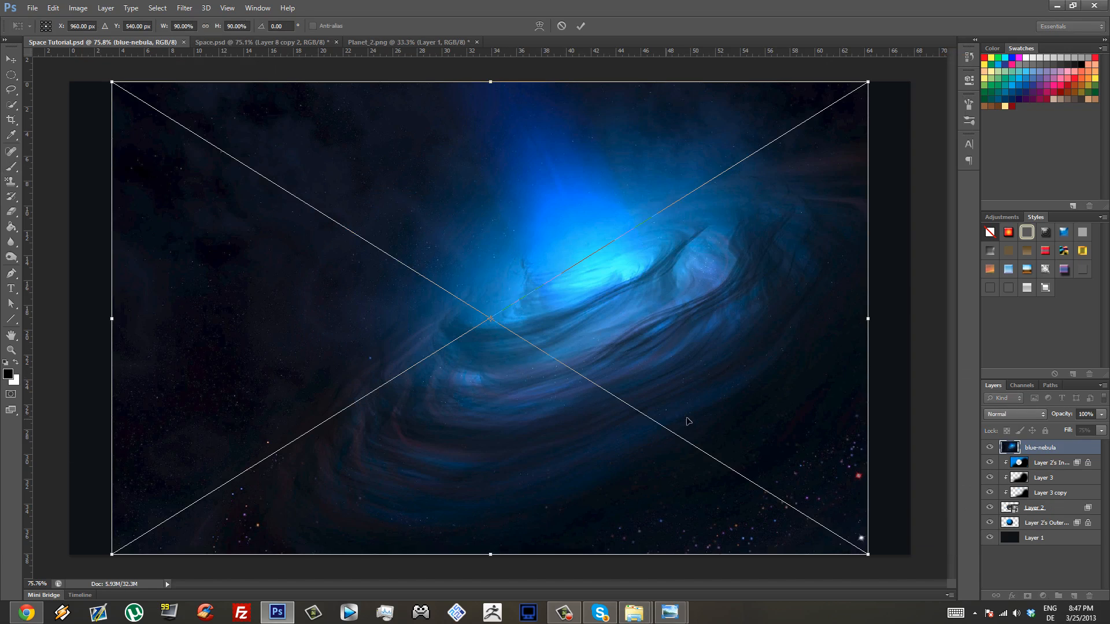
key("b")
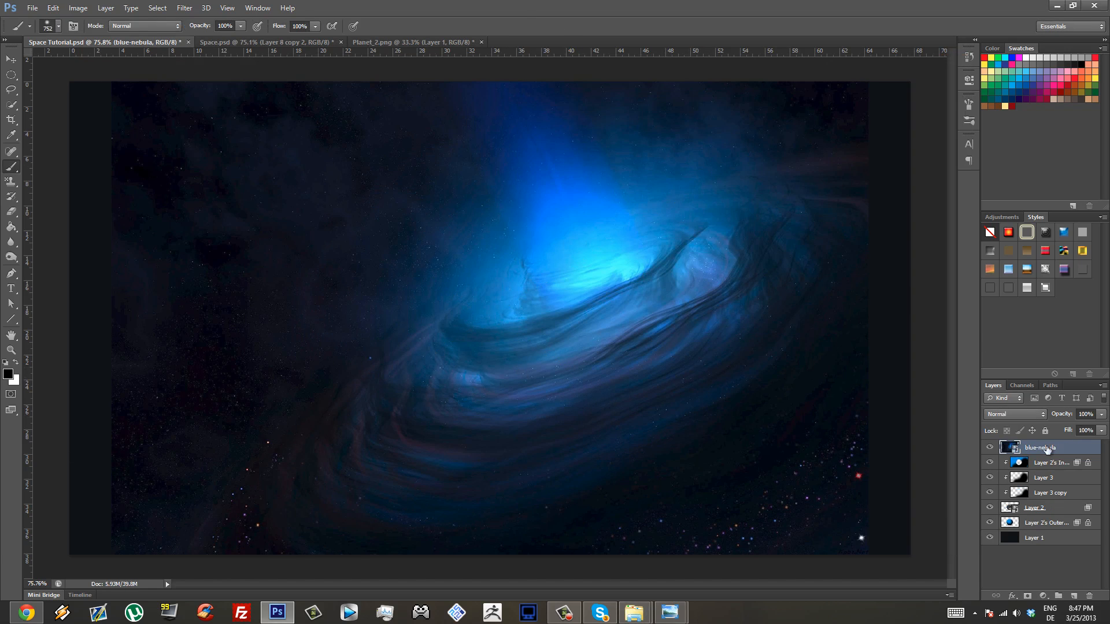
left_click_drag(1061, 448, 1062, 533)
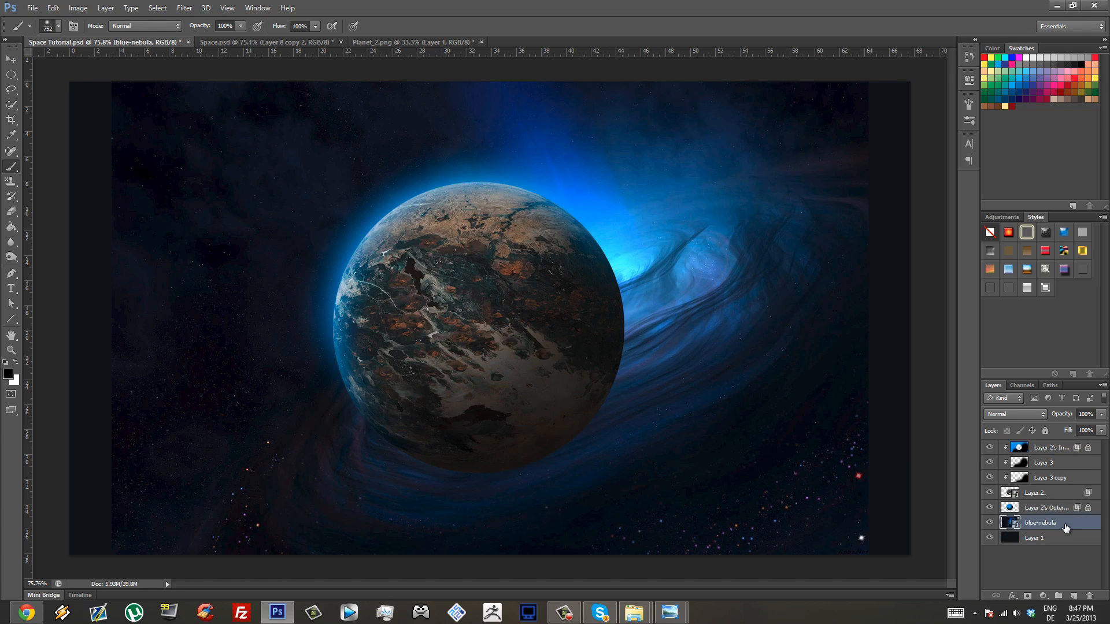
- Shift the nebula so its bright core sits behind the planet's upper-left edge and rotate it about -21.5°
left_click_drag(738, 335, 584, 280)
key("ctrl+t")
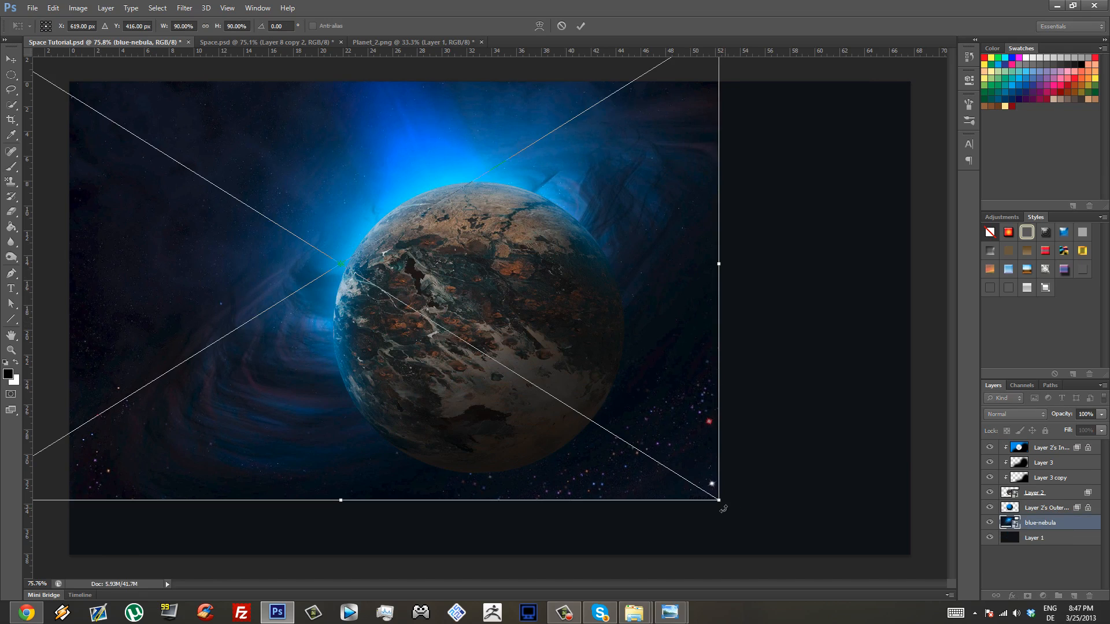
left_click_drag(717, 498, 535, 317)
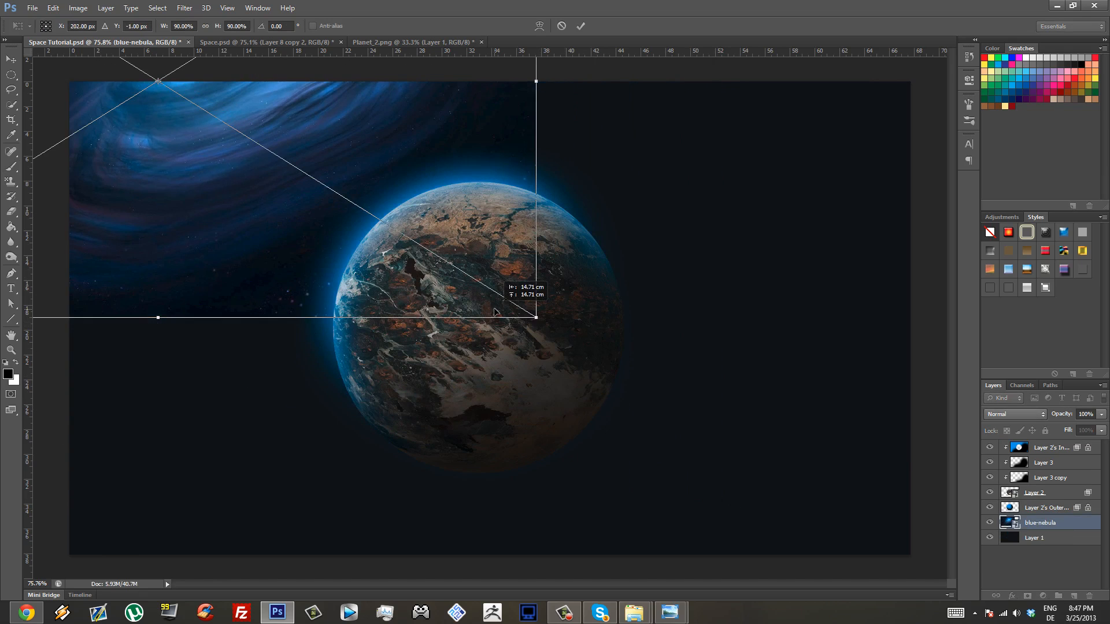
left_click_drag(445, 119, 601, 295)
left_click_drag(824, 355, 809, 230)
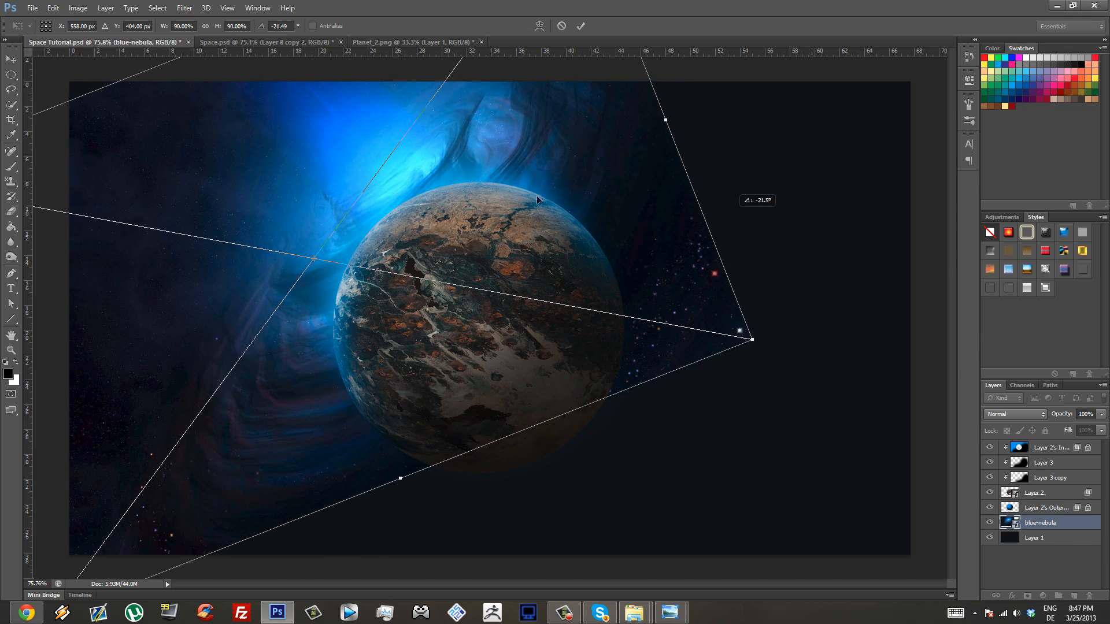
left_click_drag(582, 194, 652, 189)
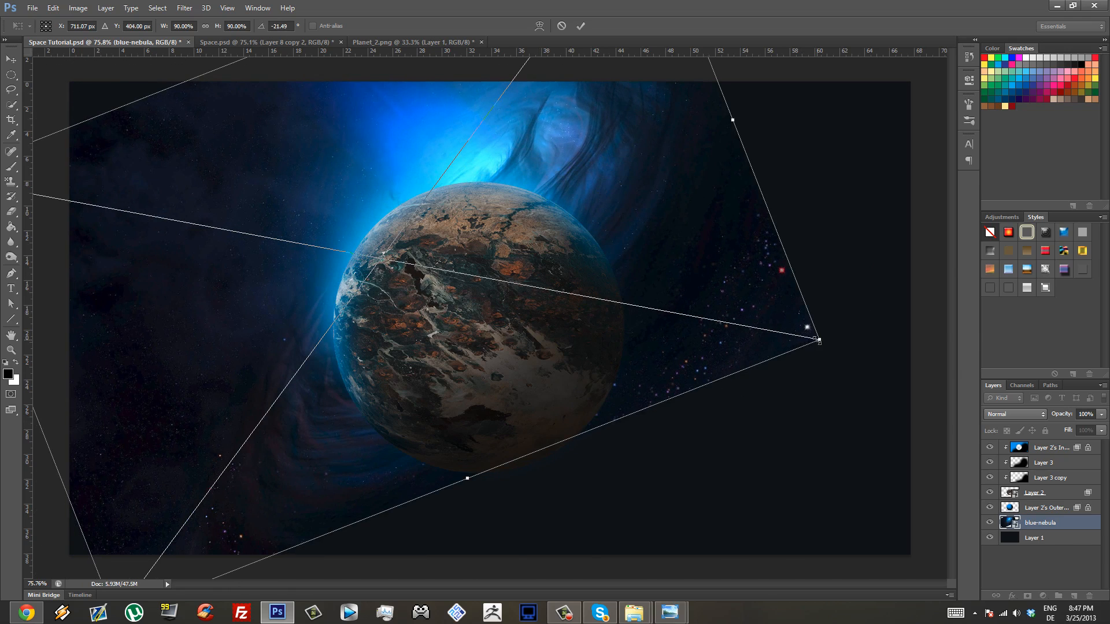
- Scale the nebula down to about 56% and fine-tune its rotation and position behind the planet's upper-left edge
left_click_drag(817, 339, 514, 165)
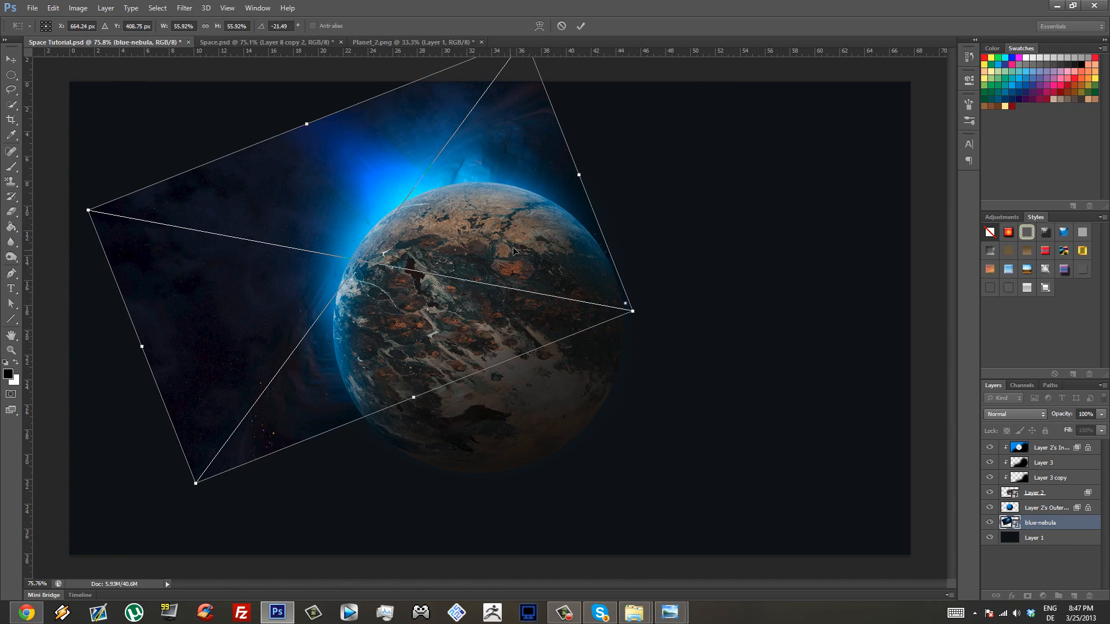
left_click_drag(514, 250, 501, 248)
left_click_drag(640, 367, 644, 348)
mouse_move(469, 281)
left_mouse_down()
mouse_move(488, 296)
mouse_move(456, 283)
left_mouse_up()
mouse_move(589, 392)
left_mouse_down()
mouse_move(581, 407)
mouse_move(585, 382)
left_mouse_up()
mouse_move(409, 305)
left_mouse_down()
mouse_move(429, 314)
mouse_move(411, 316)
left_mouse_up()
key("Return")
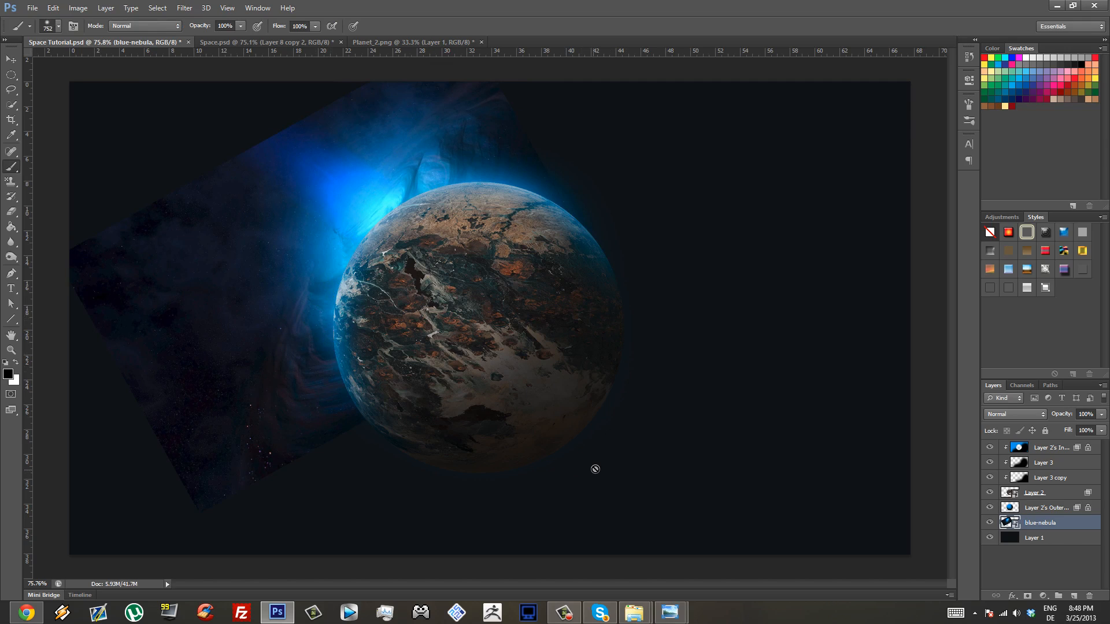
- Rasterize the blue-nebula layer and erase its hard outer edges with a large soft 825 px Eraser
left_click(10, 214)
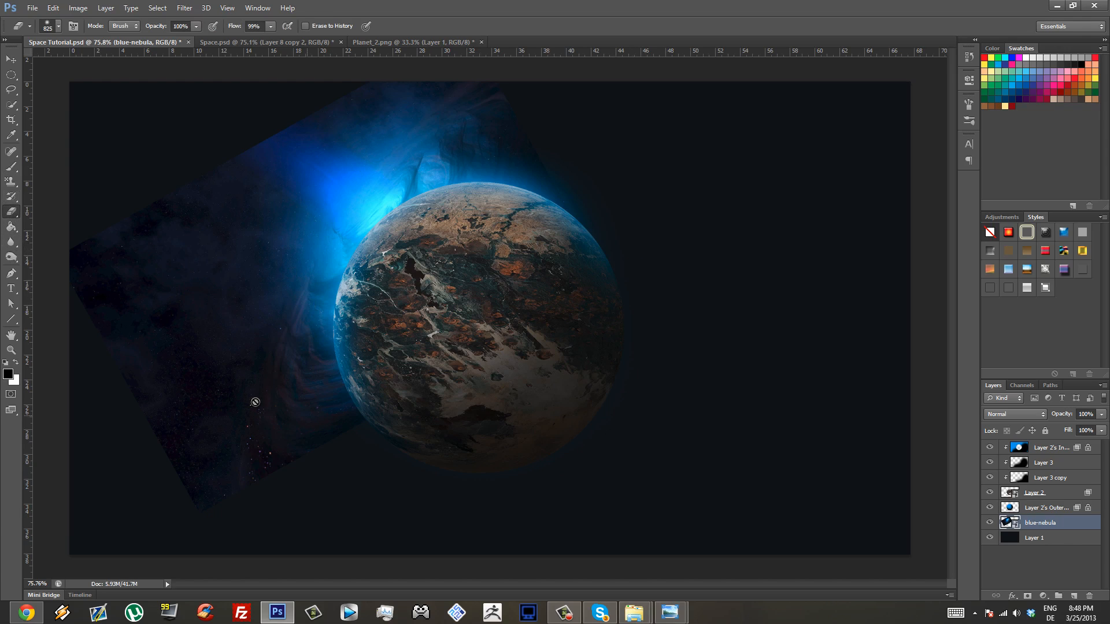
right_click(1079, 524)
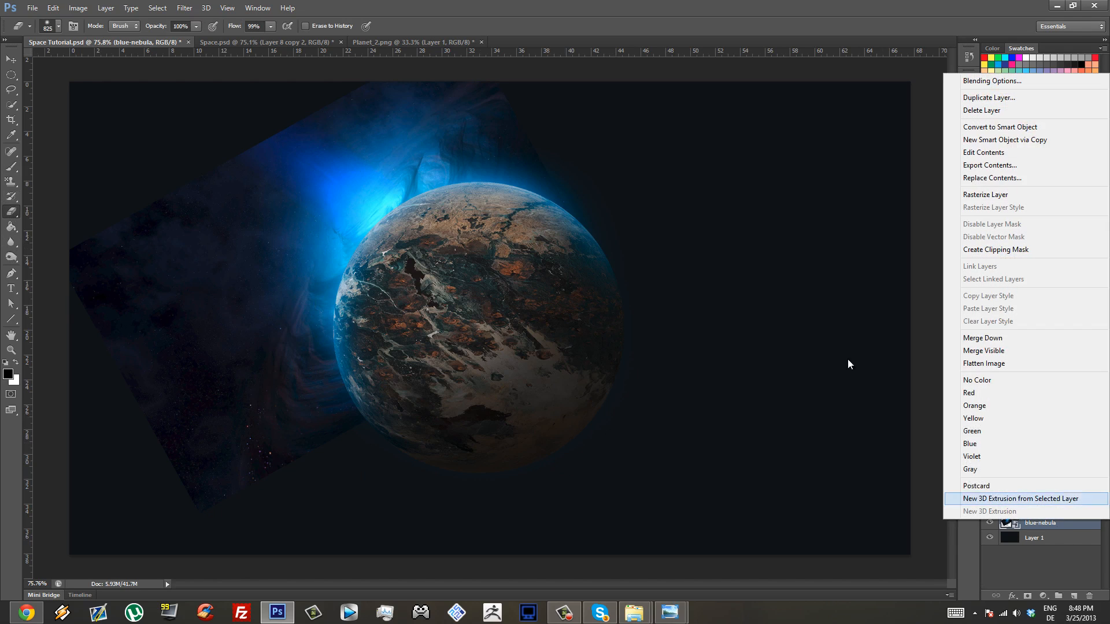
left_click(1008, 195)
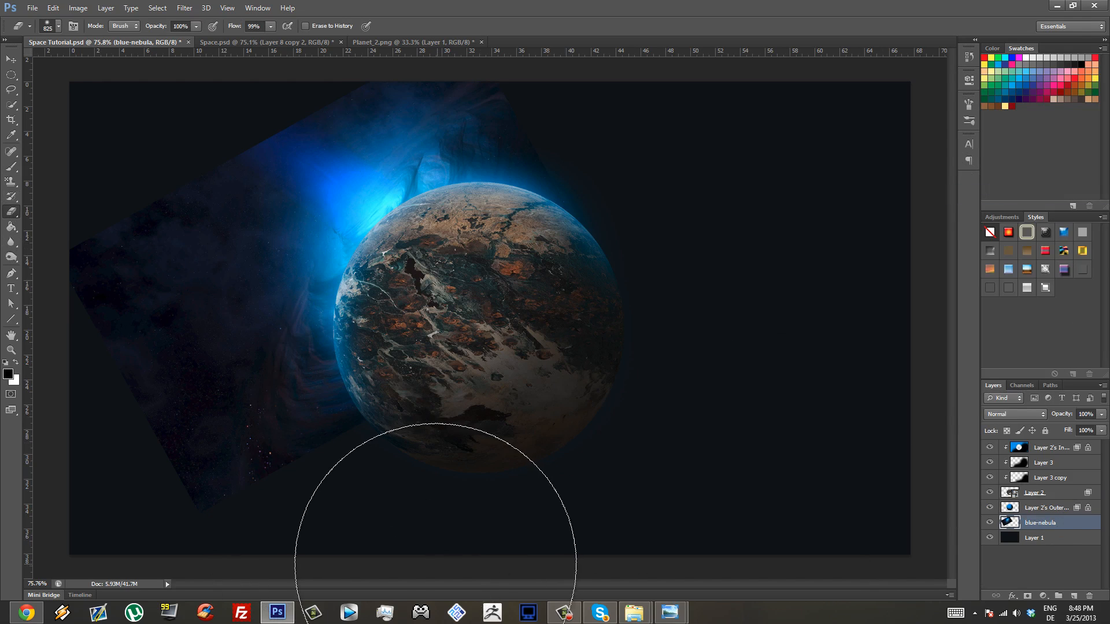
mouse_move(32, 298)
left_mouse_down()
mouse_move(75, 112)
mouse_move(141, 99)
mouse_move(335, 281)
left_mouse_up()
scroll(629, 275, "down", 3)
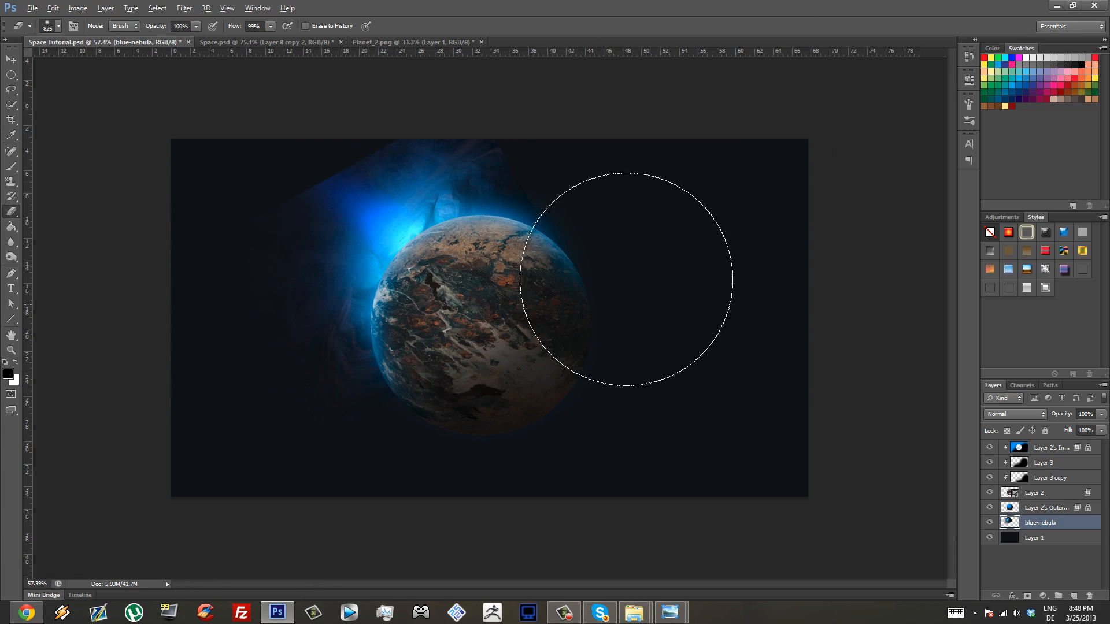
mouse_move(499, 61)
left_mouse_down()
mouse_move(346, 79)
mouse_move(249, 145)
mouse_move(379, 87)
left_mouse_up()
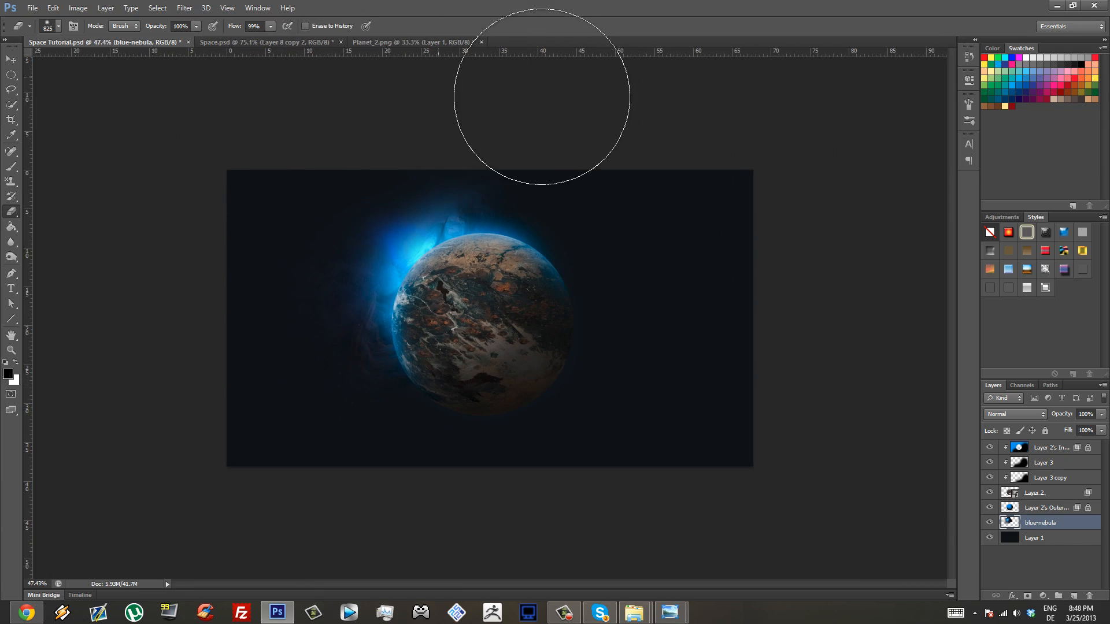
scroll(397, 253, "up", 4)
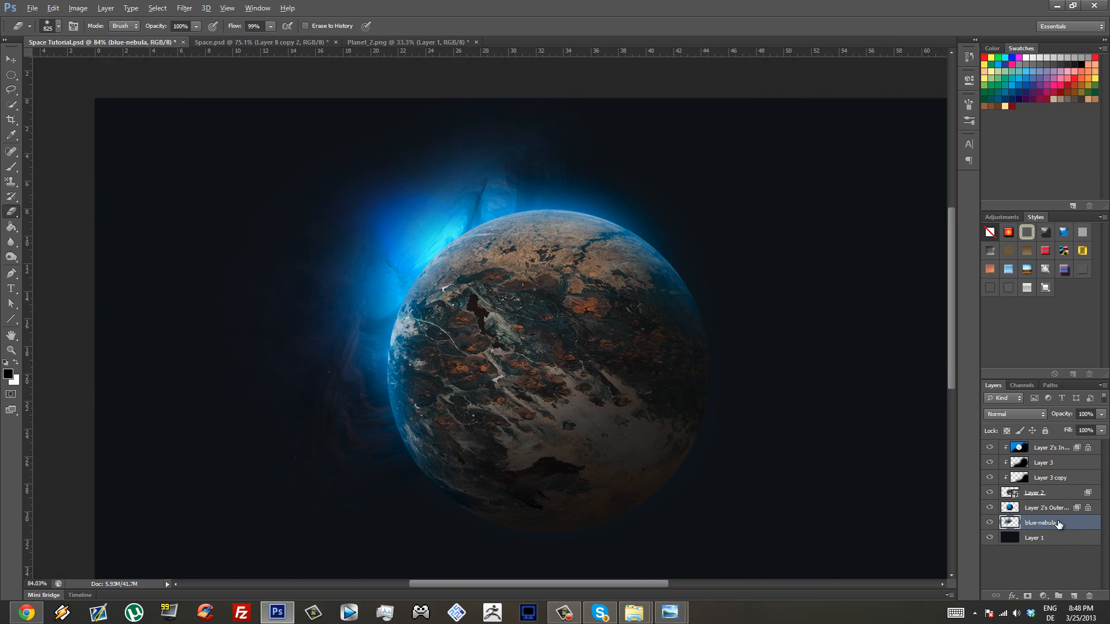
- Duplicate the nebula to the top of the layer stack, erase most of the copy over the planet, and set its blend mode to Screen
left_click_drag(1059, 524, 1048, 446)
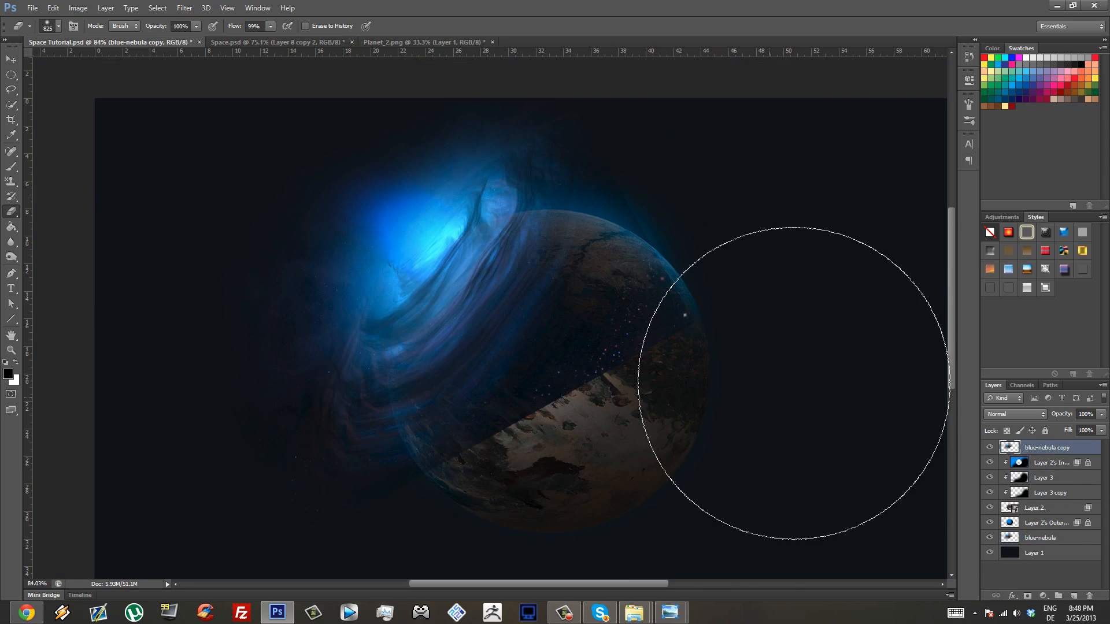
mouse_move(790, 395)
left_mouse_down()
mouse_move(765, 251)
mouse_move(780, 274)
mouse_move(733, 401)
mouse_move(627, 505)
mouse_move(471, 564)
left_mouse_up()
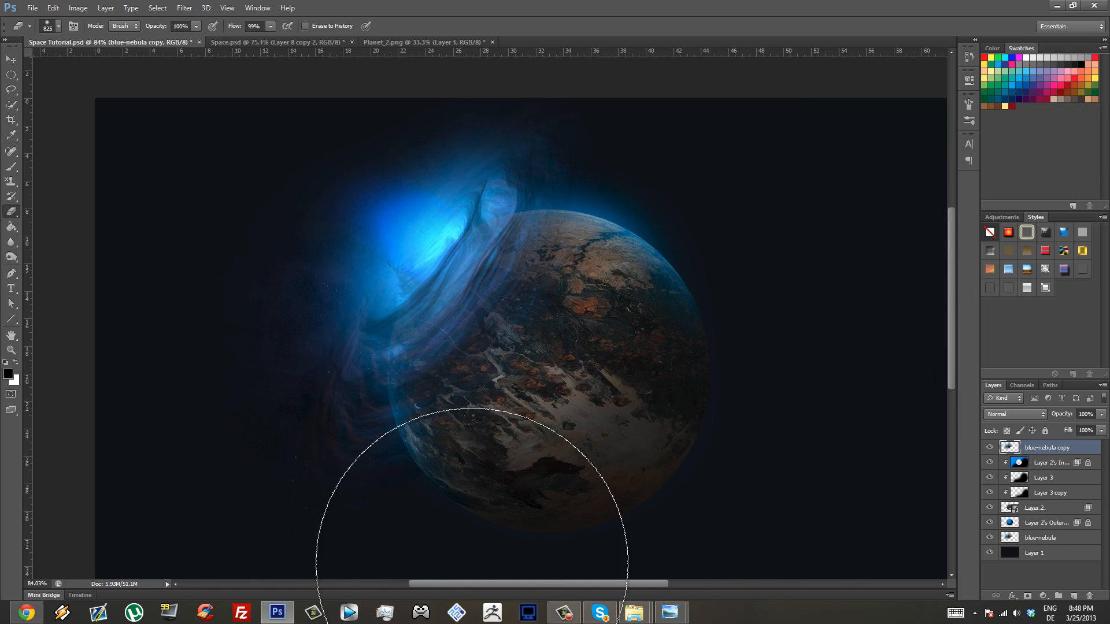
left_click(1035, 414)
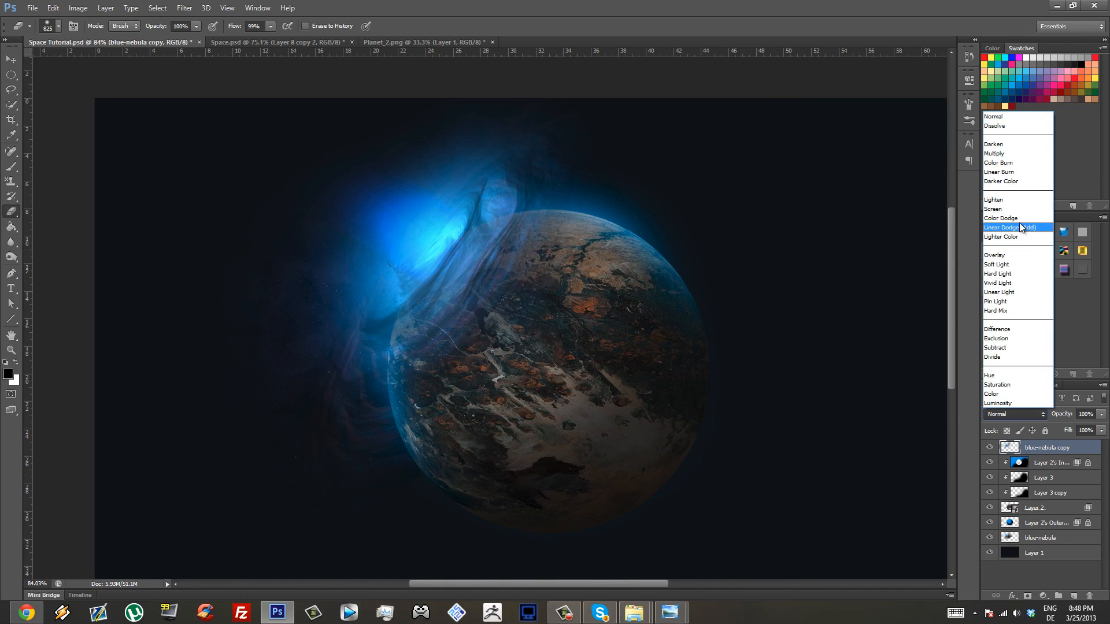
left_click(1024, 208)
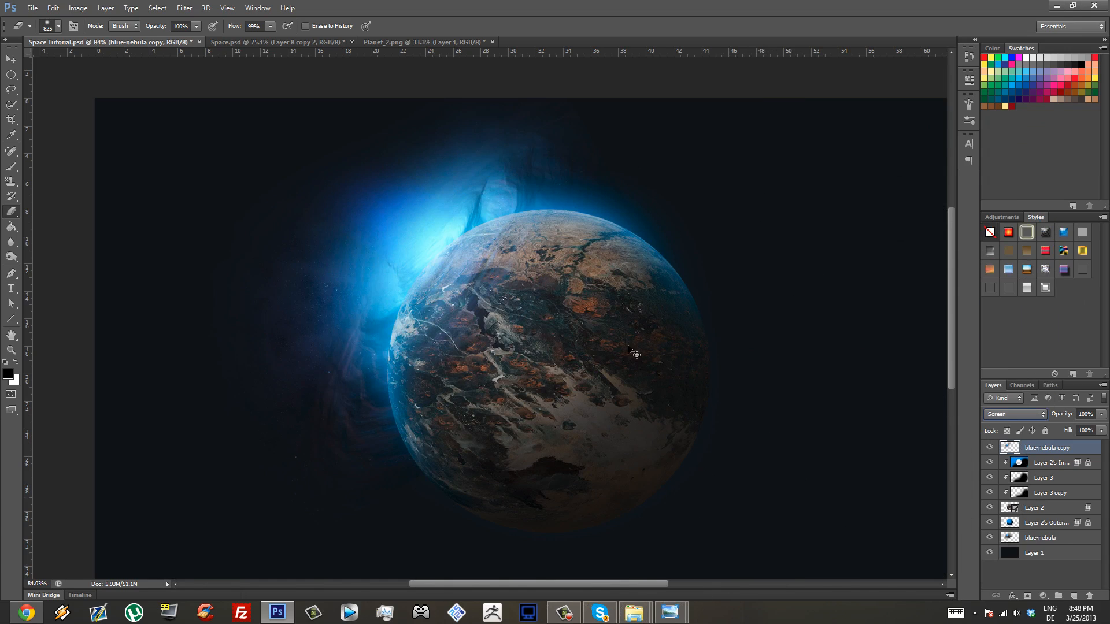
mouse_move(629, 344)
left_mouse_down()
mouse_move(659, 354)
mouse_move(644, 352)
mouse_move(694, 339)
mouse_move(620, 364)
mouse_move(641, 363)
left_mouse_up()
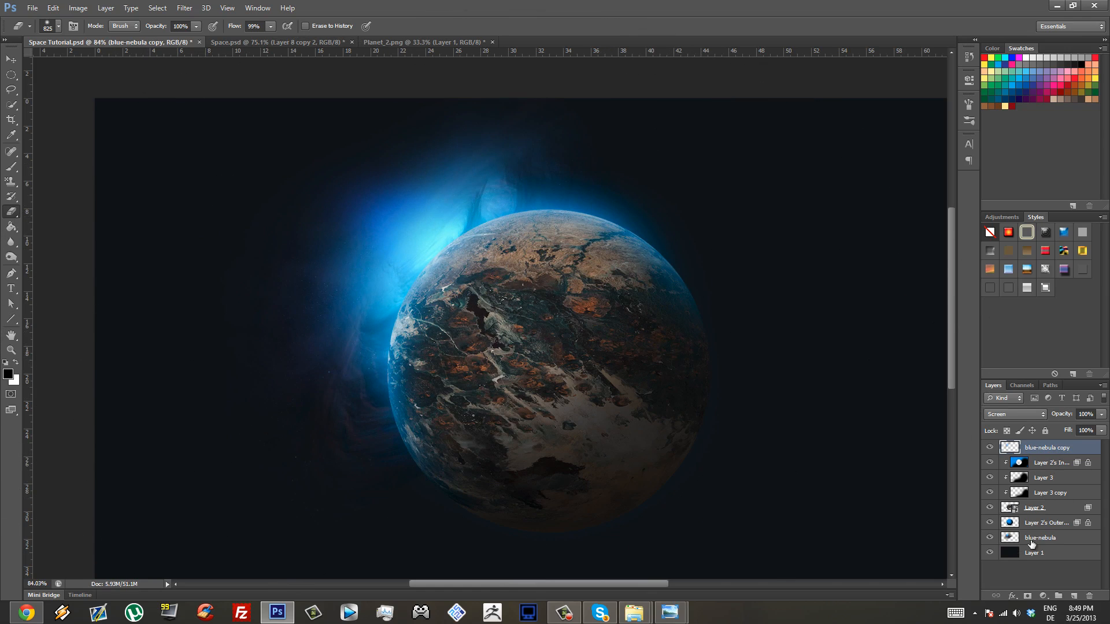
- Place the effects stocks 05 starfield from the Textures folder directly above Layer 1
left_click(1061, 554)
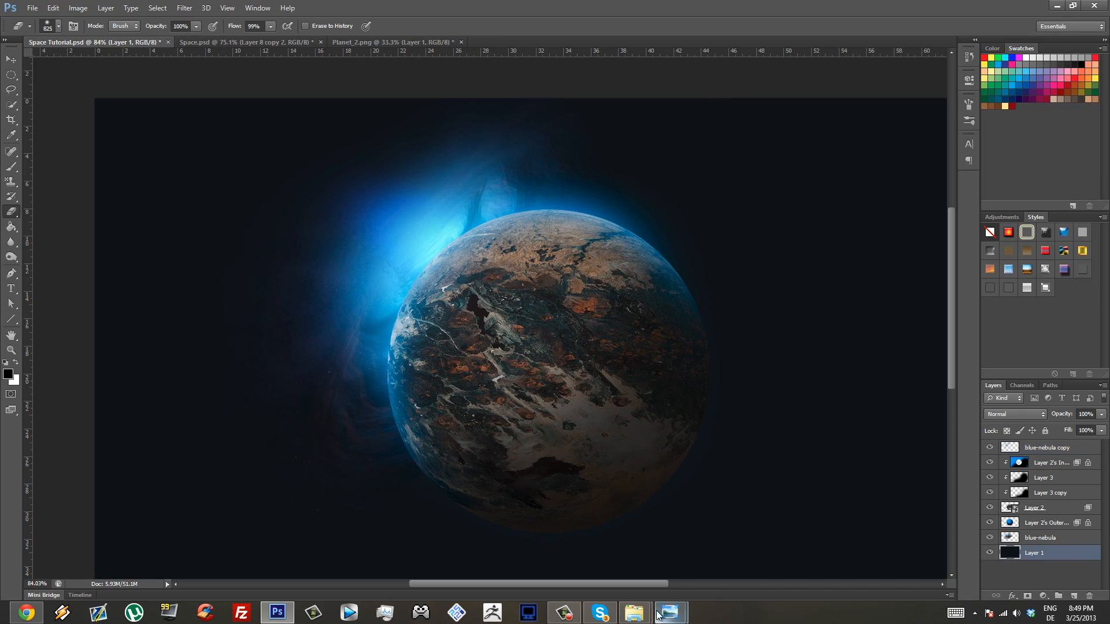
mouse_move(636, 614)
left_click(670, 538)
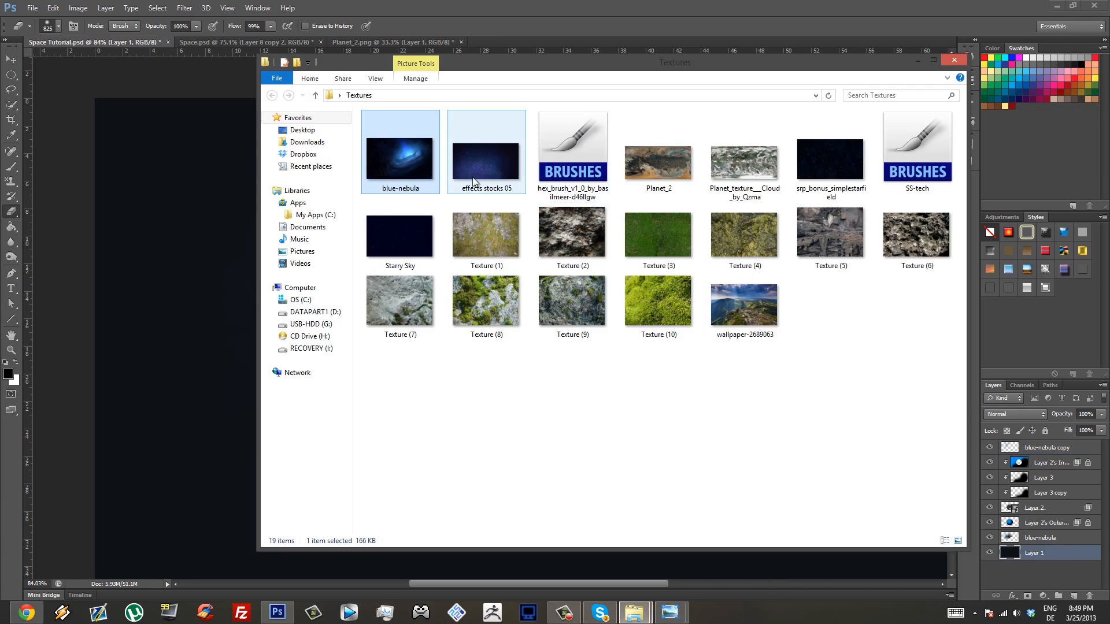
left_click_drag(473, 181, 202, 305)
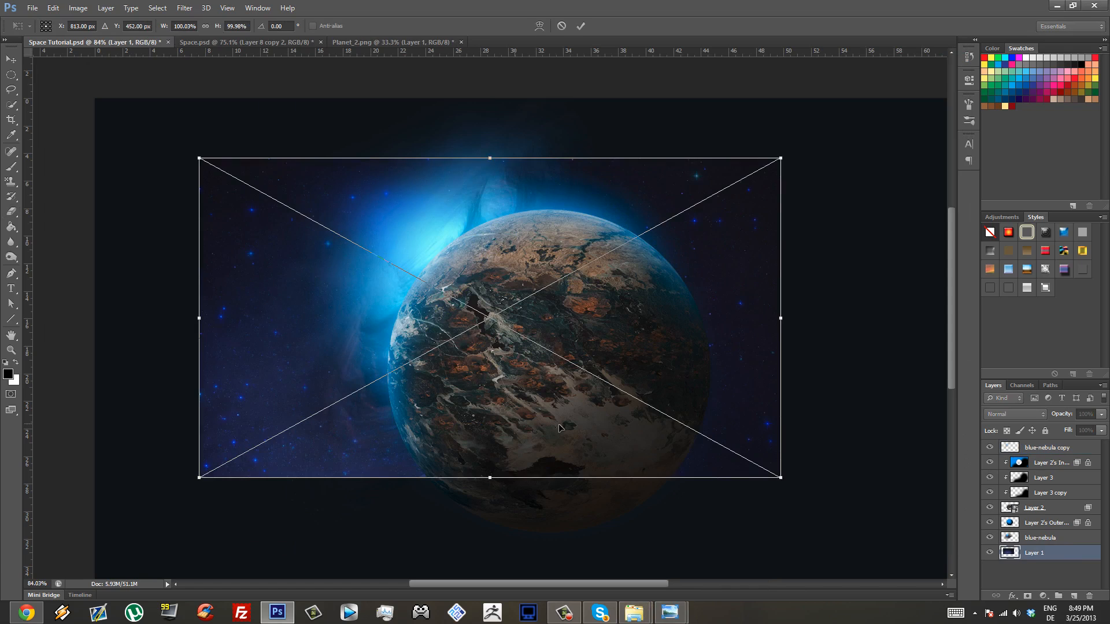
- Reposition the starfield behind the planet, enlarge it to about 128%, and rotate it about -10.6°
left_click_drag(670, 321, 615, 265)
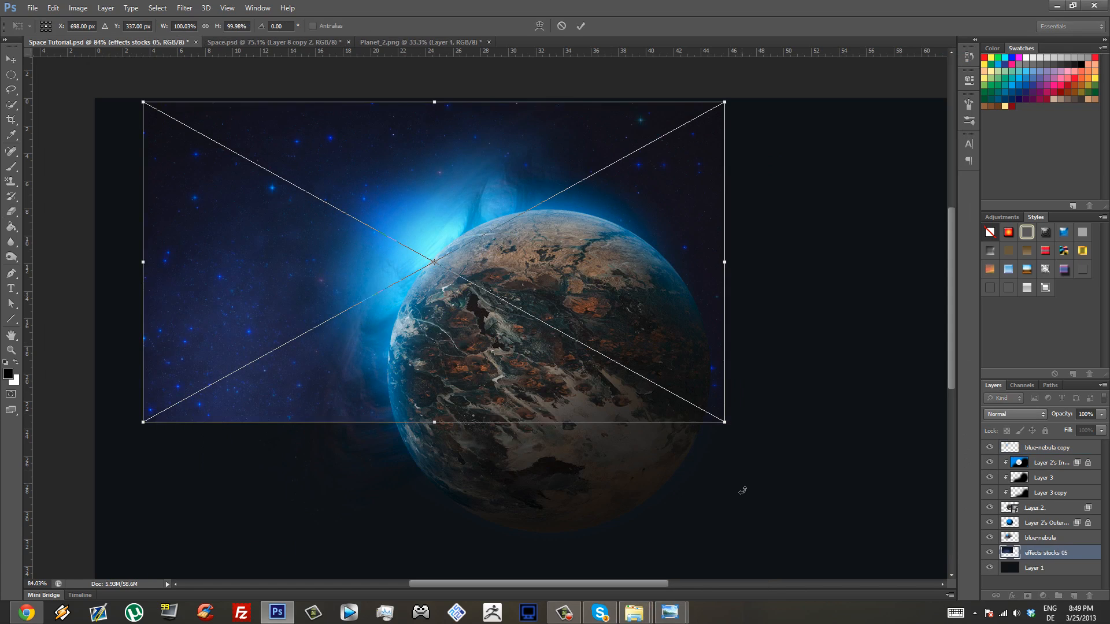
left_click_drag(724, 422, 890, 514)
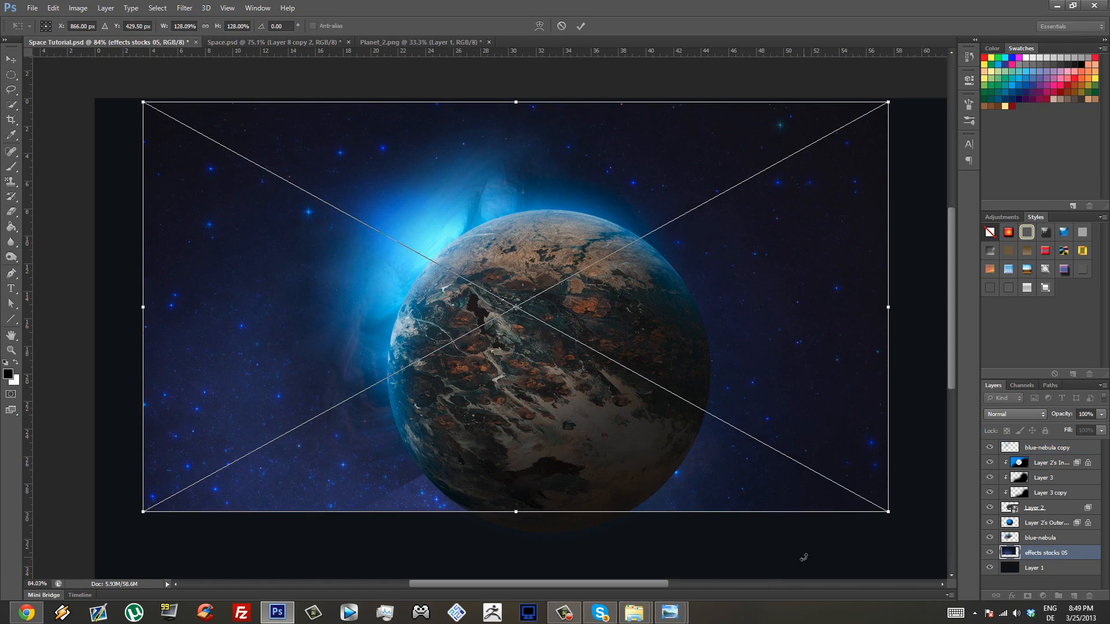
mouse_move(852, 560)
left_mouse_down()
mouse_move(863, 504)
mouse_move(718, 421)
mouse_move(681, 384)
left_mouse_up()
key("Return")
- Rasterize the effects stocks 05 starfield layer and erase its hard outer edges with the large soft 825 px Eraser
key("e")
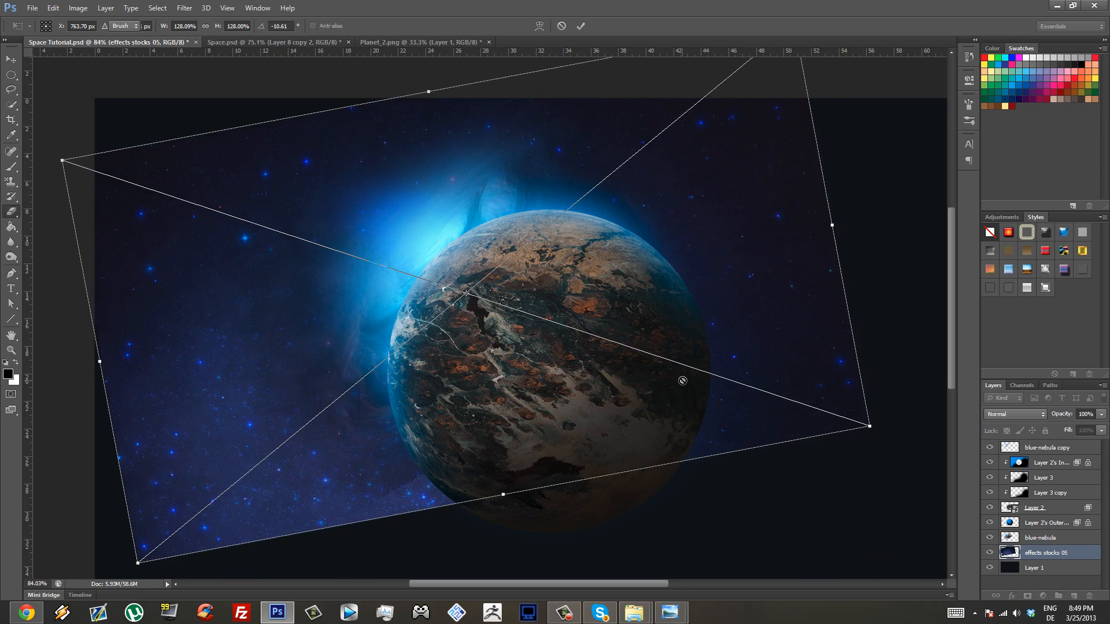
left_click(567, 306)
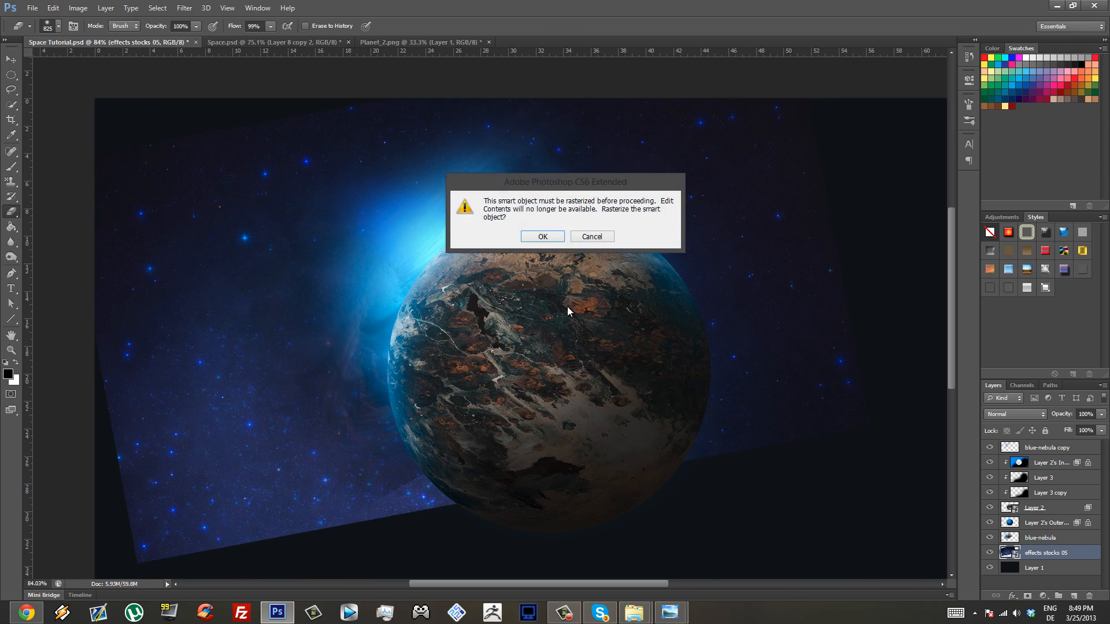
left_click(544, 238)
mouse_move(861, 341)
left_mouse_down()
mouse_move(828, 387)
mouse_move(854, 153)
mouse_move(549, 553)
mouse_move(314, 547)
mouse_move(3, 285)
mouse_move(41, 353)
left_mouse_up()
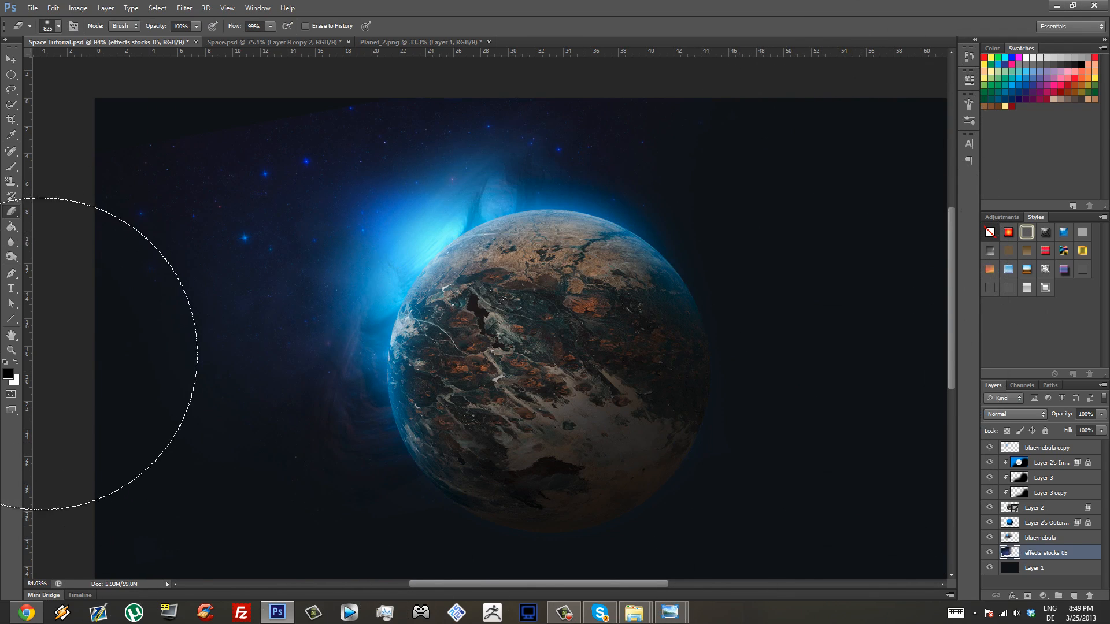
scroll(597, 401, "down", 1, "alt")
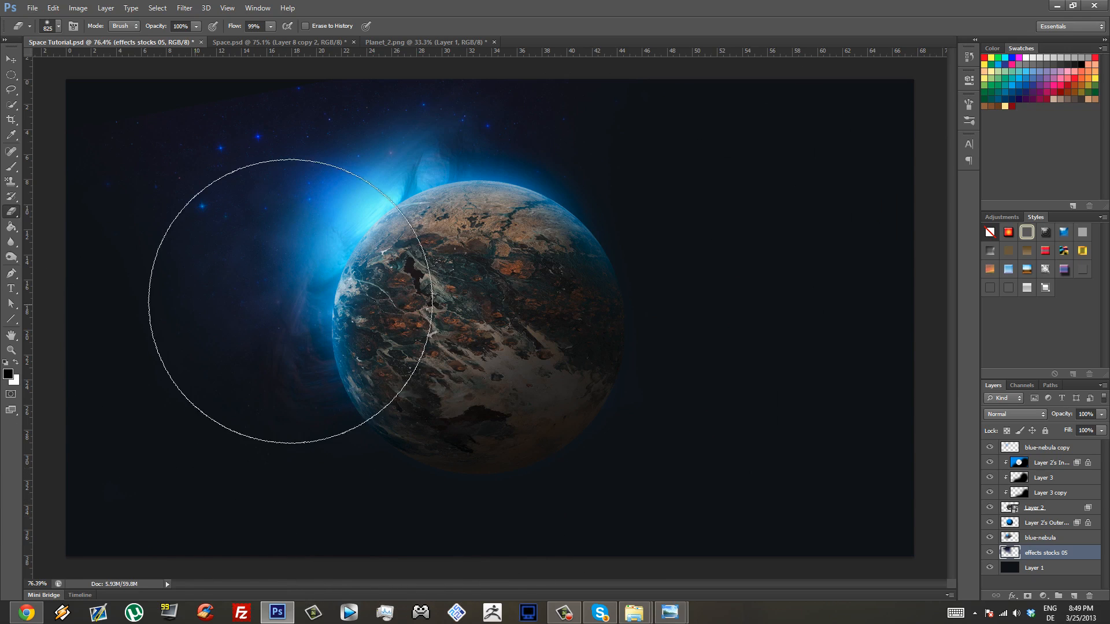
- Temporarily hide the planet and its outer glow to examine the nebula and starfield textures behind it
left_click(1039, 541)
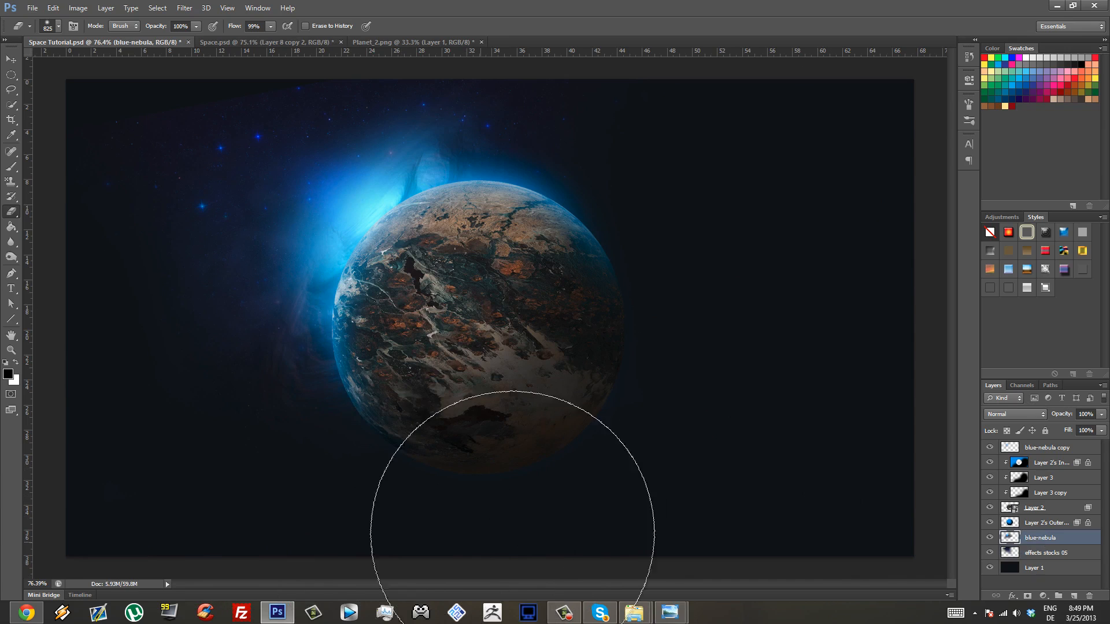
scroll(632, 233, "up", 1)
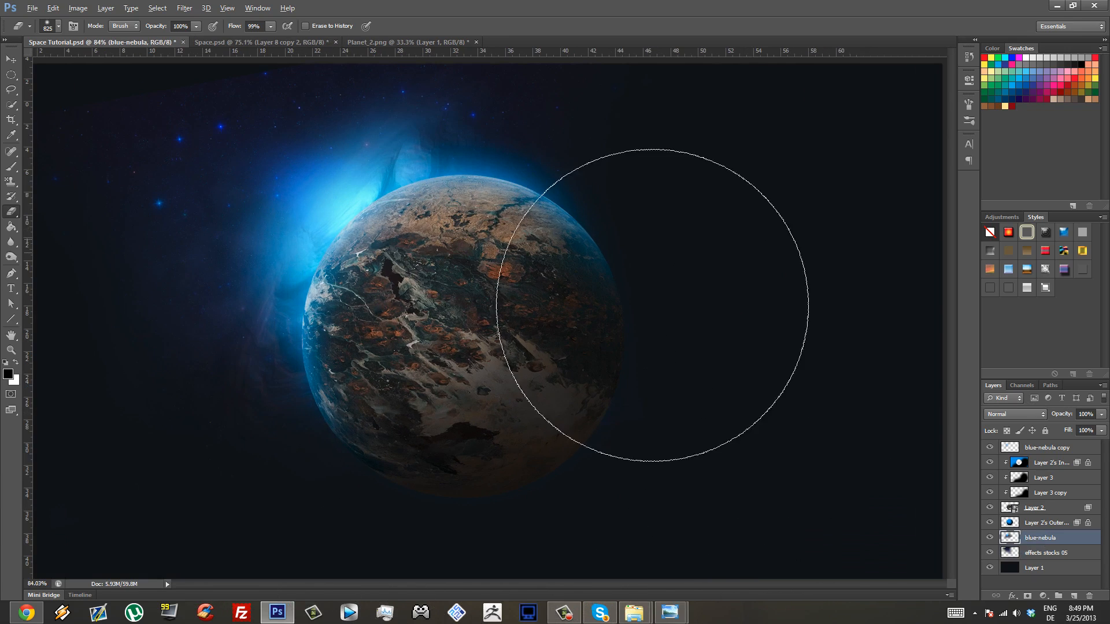
left_click(989, 507)
left_click(989, 522)
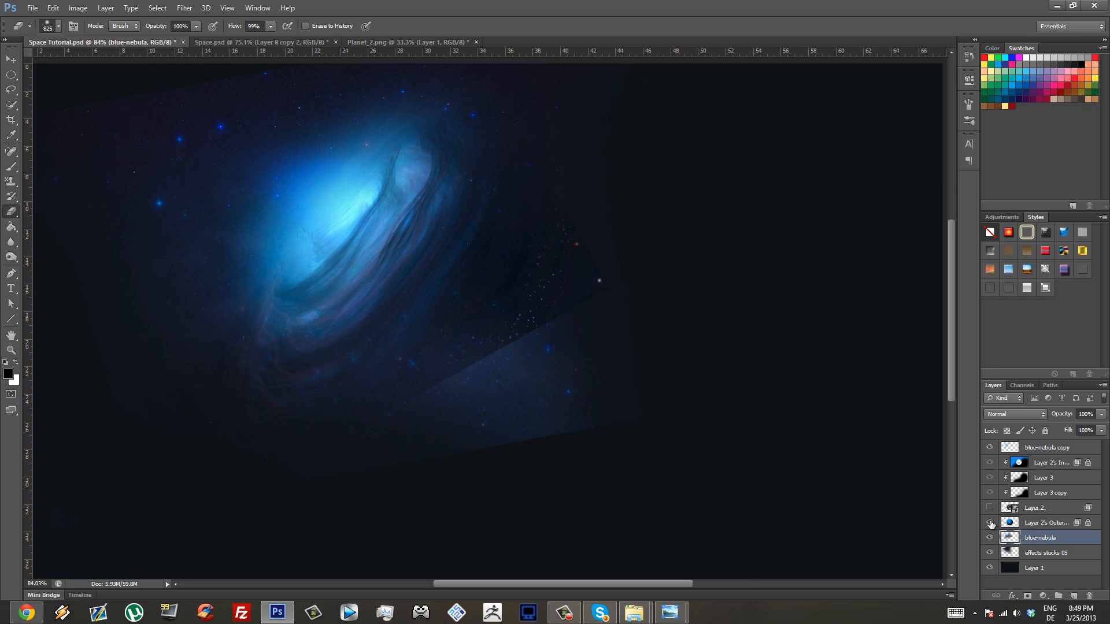
left_click(989, 523)
left_click(989, 508)
scroll(630, 307, "down", 2)
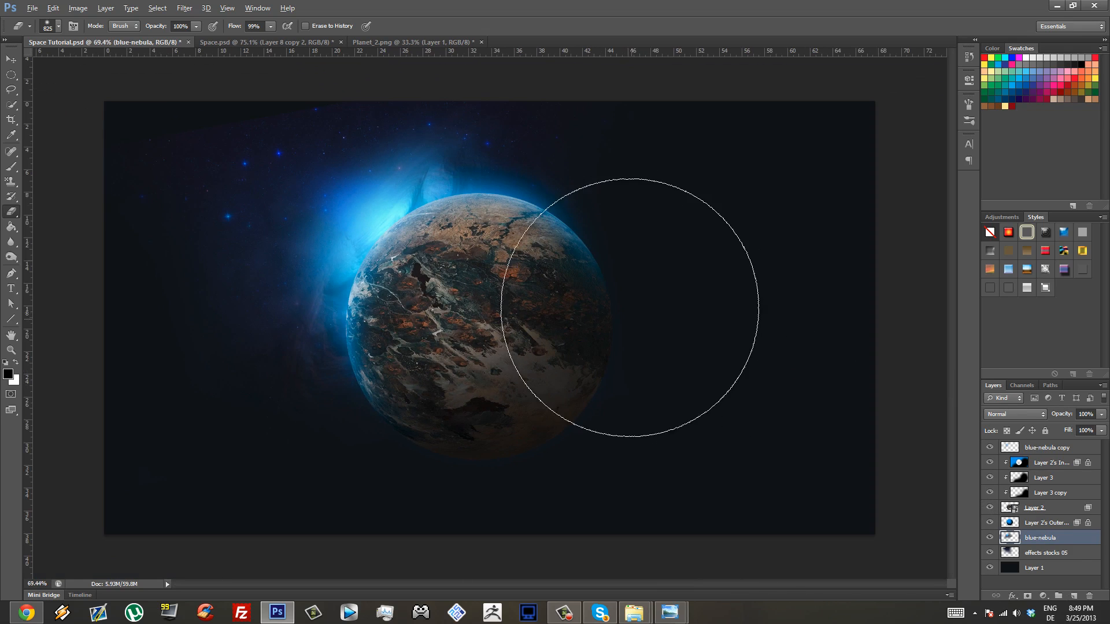
- Duplicate the effects stocks 05 layer to the top of the layer stack and set the copy's blend mode to Screen
key("alt")
left_click(1056, 555)
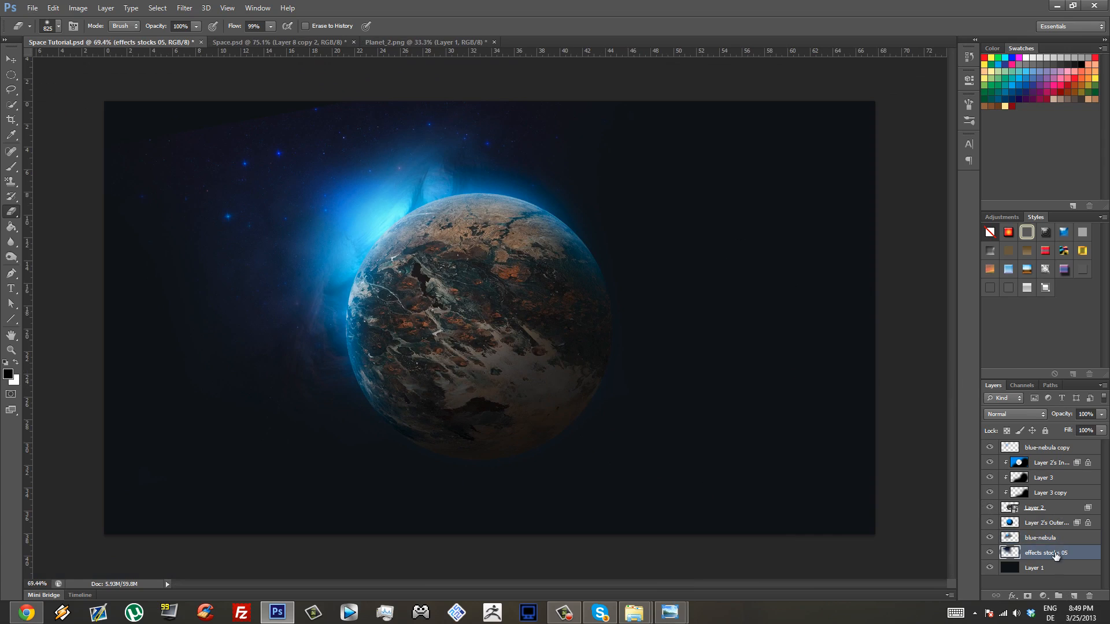
left_click_drag(1063, 556, 1071, 444)
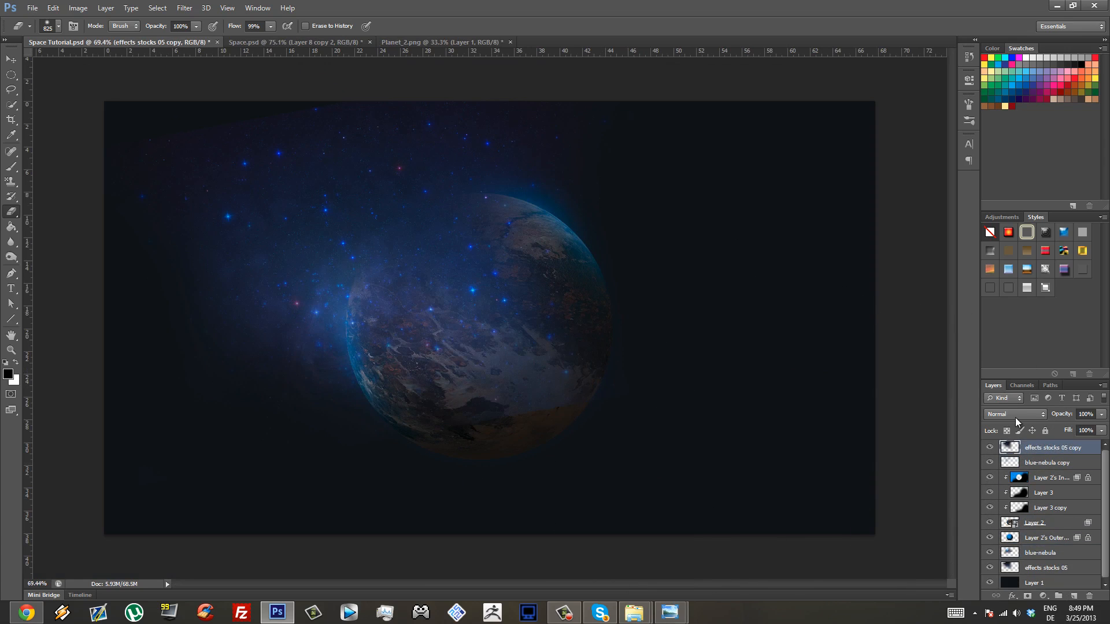
left_click(1039, 415)
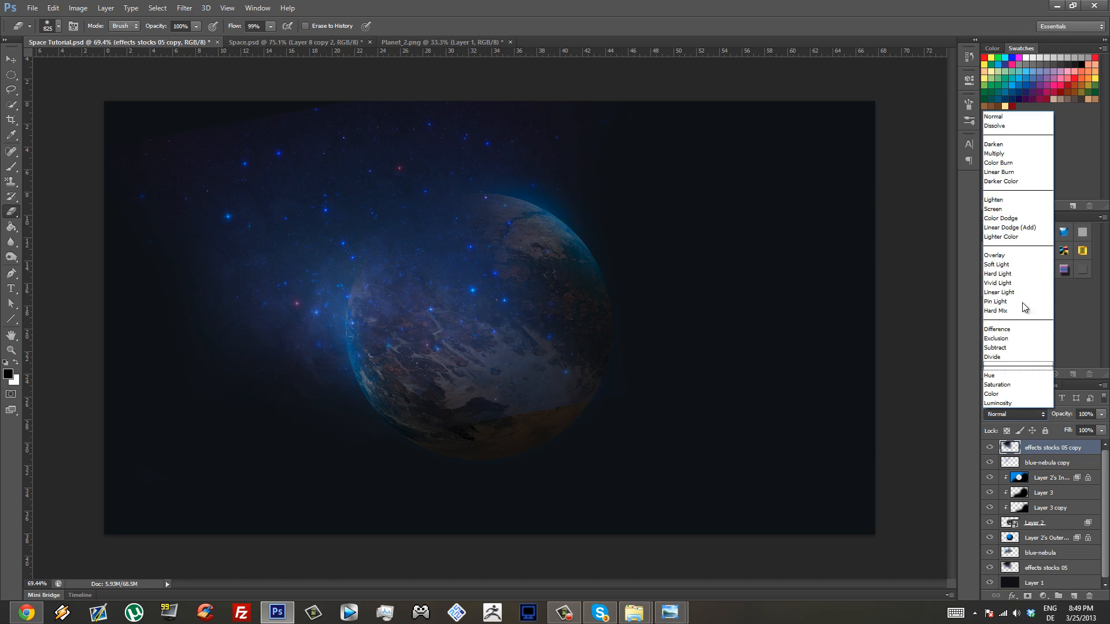
left_click(1032, 210)
- Erase the starfield copy over the planet and along its upper-left edge with the soft Eraser, and save the document
mouse_move(570, 339)
left_mouse_down()
mouse_move(582, 424)
mouse_move(561, 427)
mouse_move(569, 360)
mouse_move(558, 357)
mouse_move(540, 478)
left_mouse_up()
mouse_move(94, 212)
left_mouse_down()
mouse_move(145, 117)
mouse_move(225, 99)
left_mouse_up()
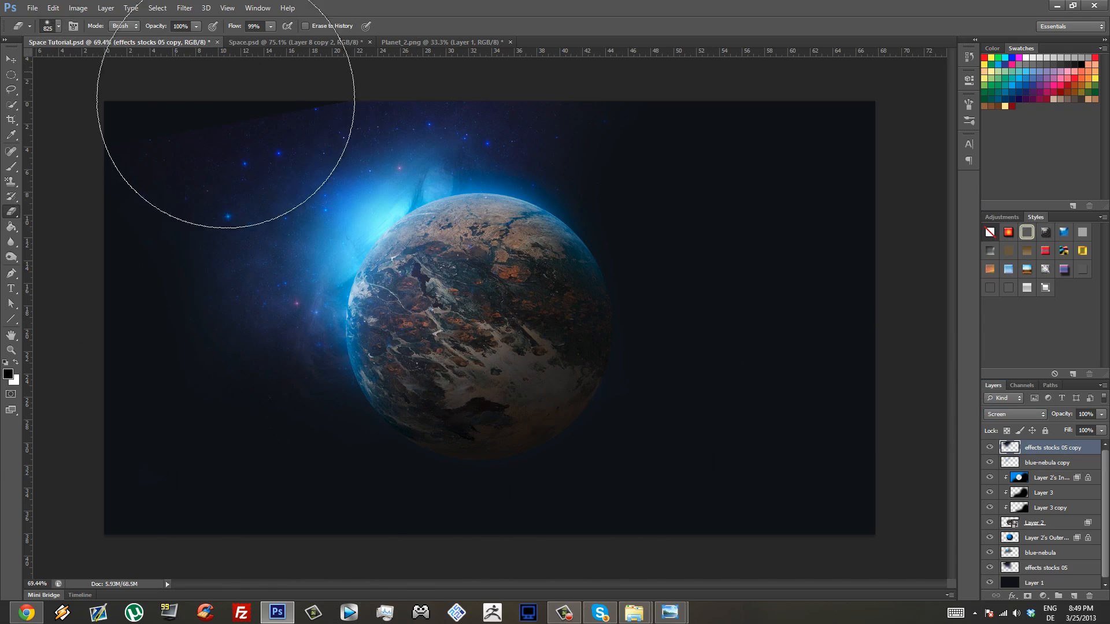
scroll(244, 201, "down", 3)
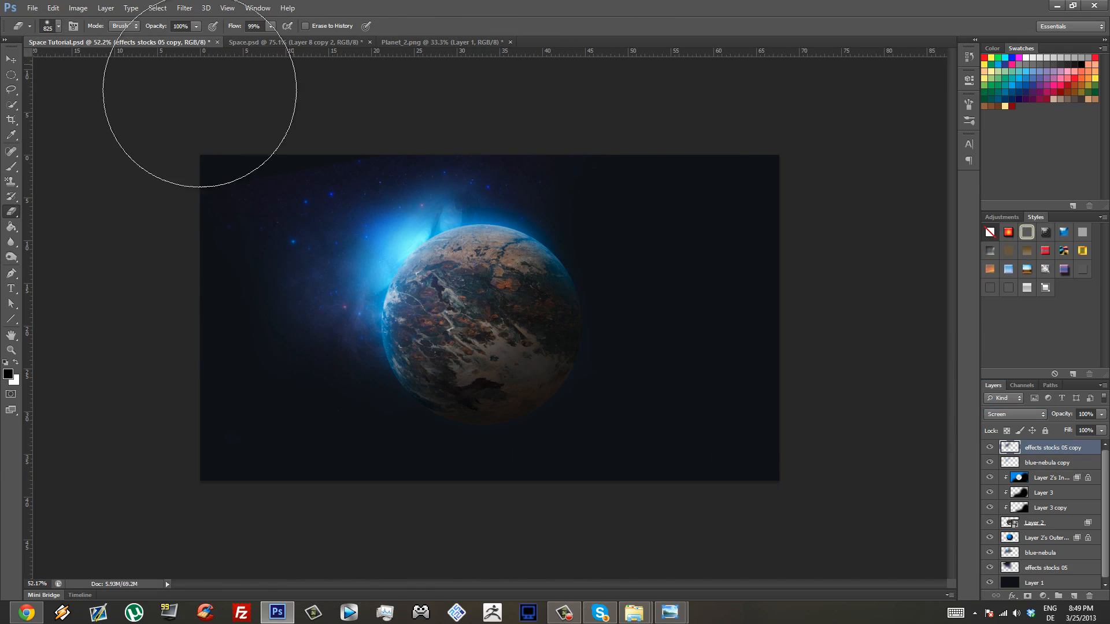
scroll(294, 325, "up", 3)
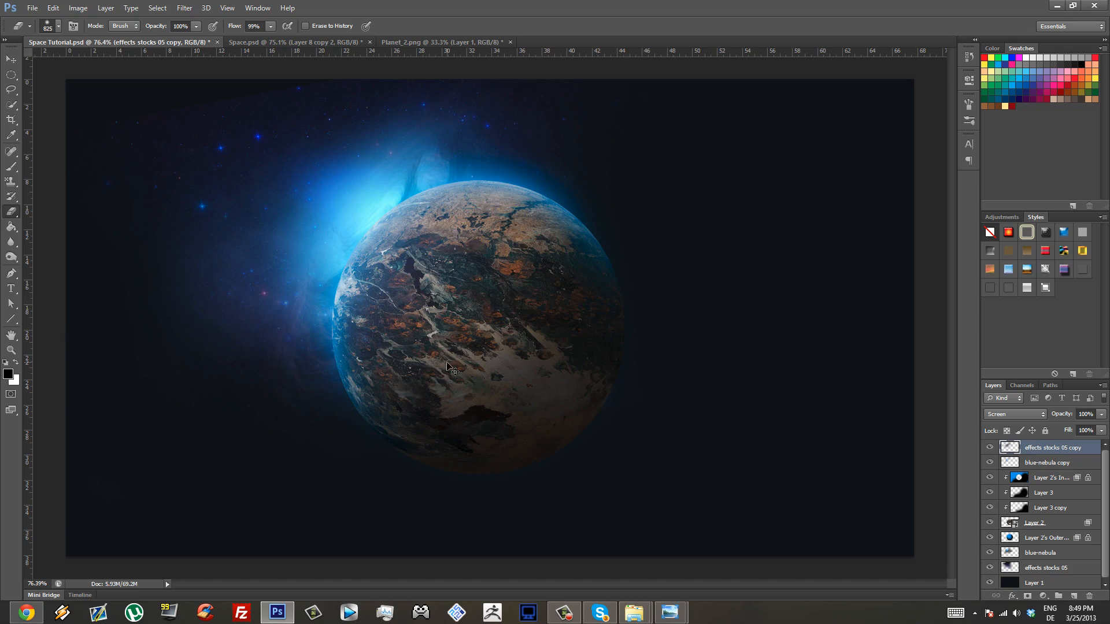
left_click(533, 386)
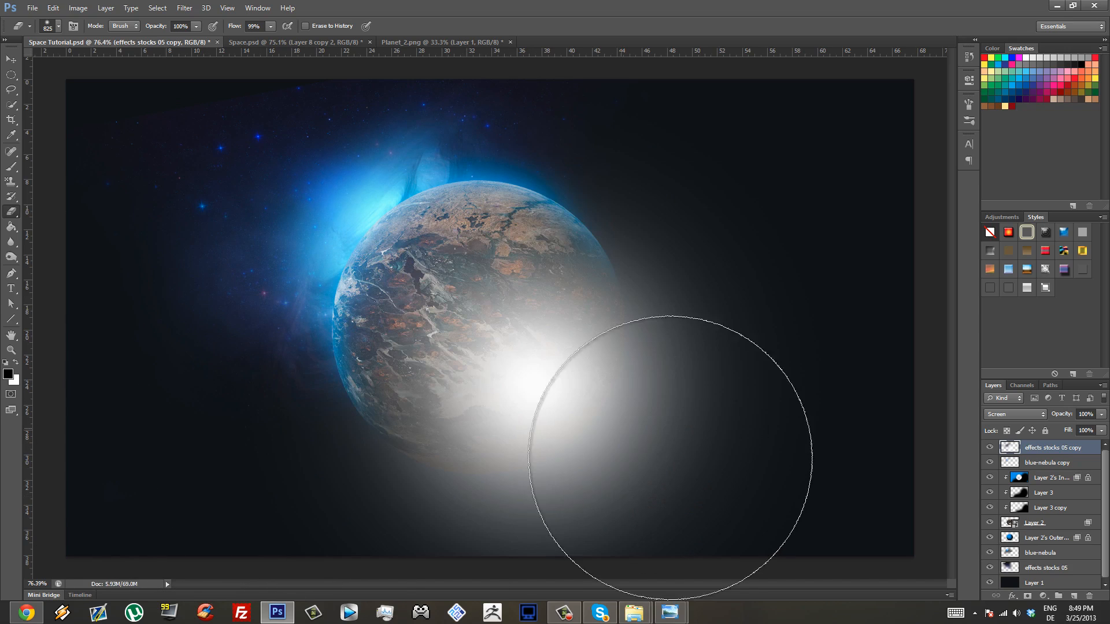
key("ctrl+z")
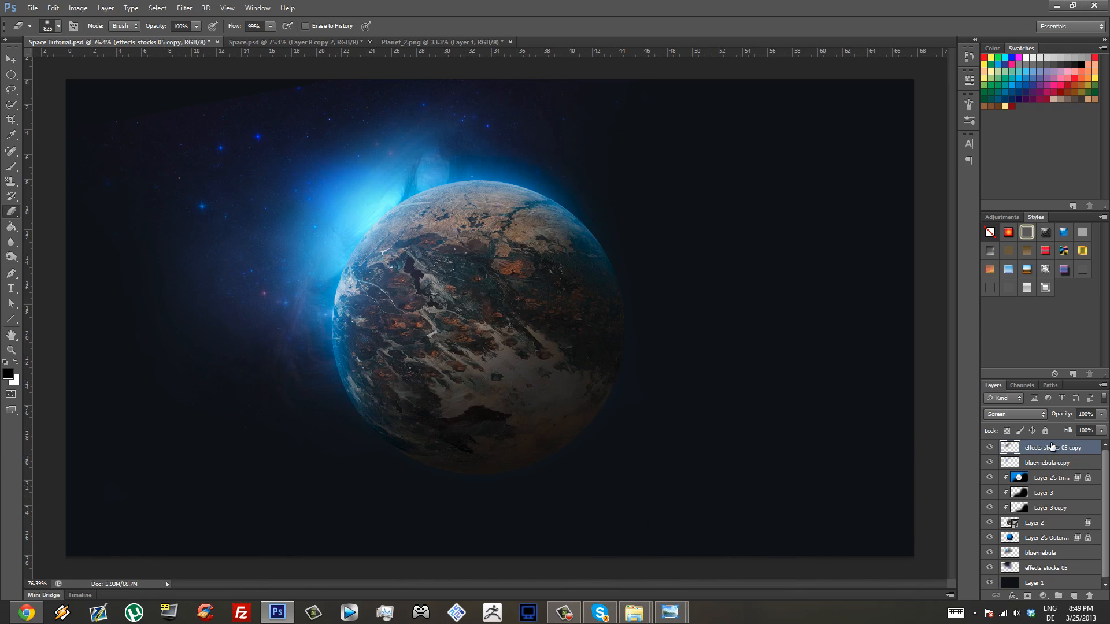
key("ctrl+s")
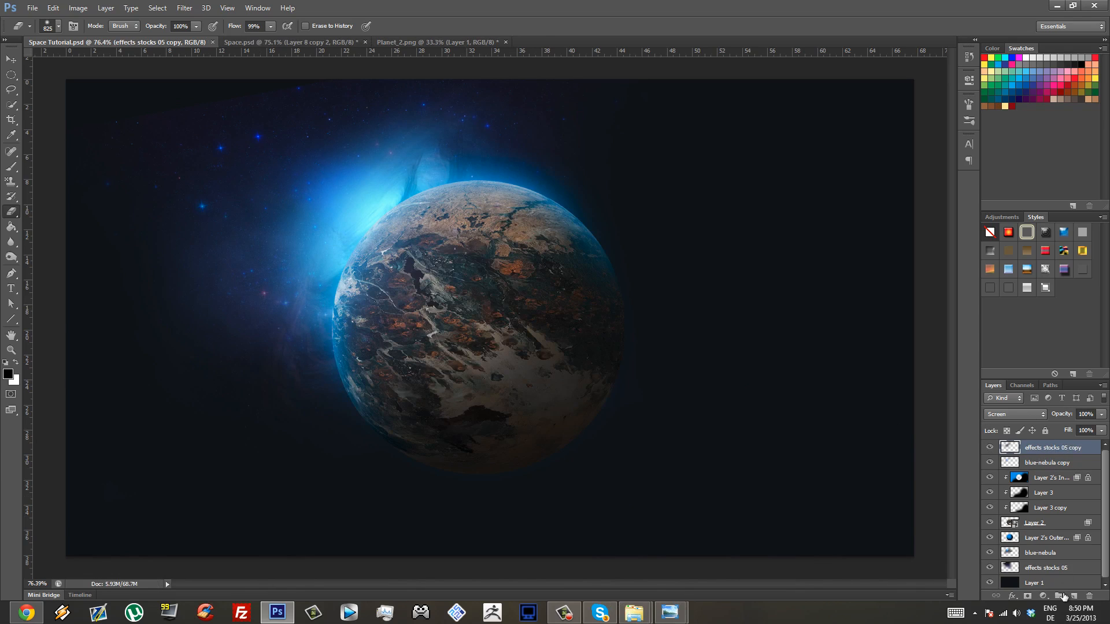
- Copy the whole dark fill of Layer 1, paste it as a new layer above effects stocks 05 copy, and hide it
left_click(1039, 585)
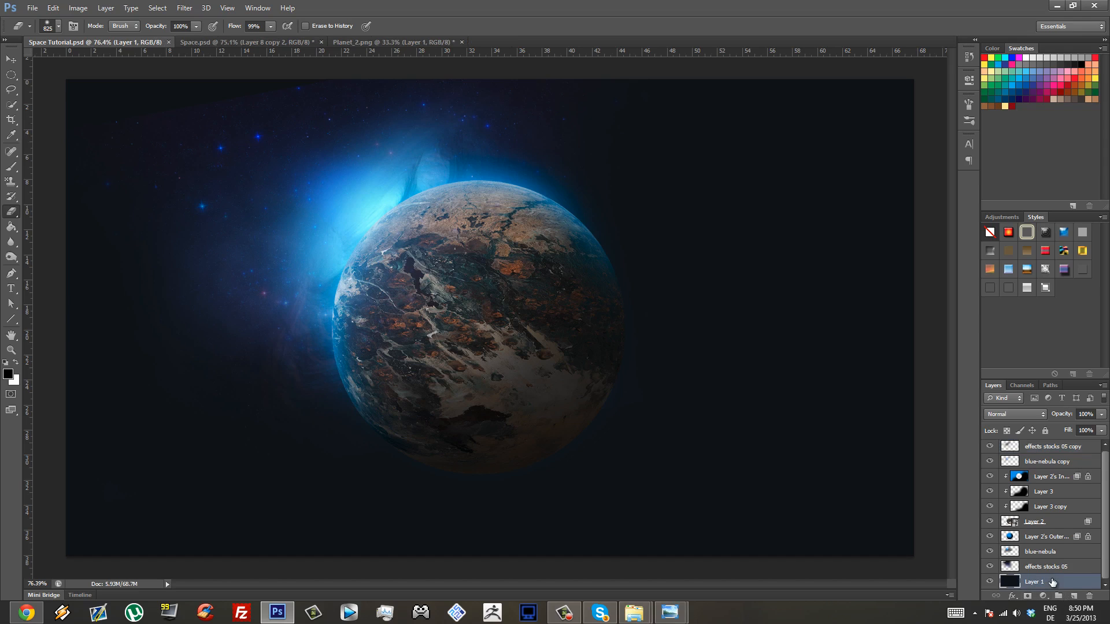
left_click(12, 227)
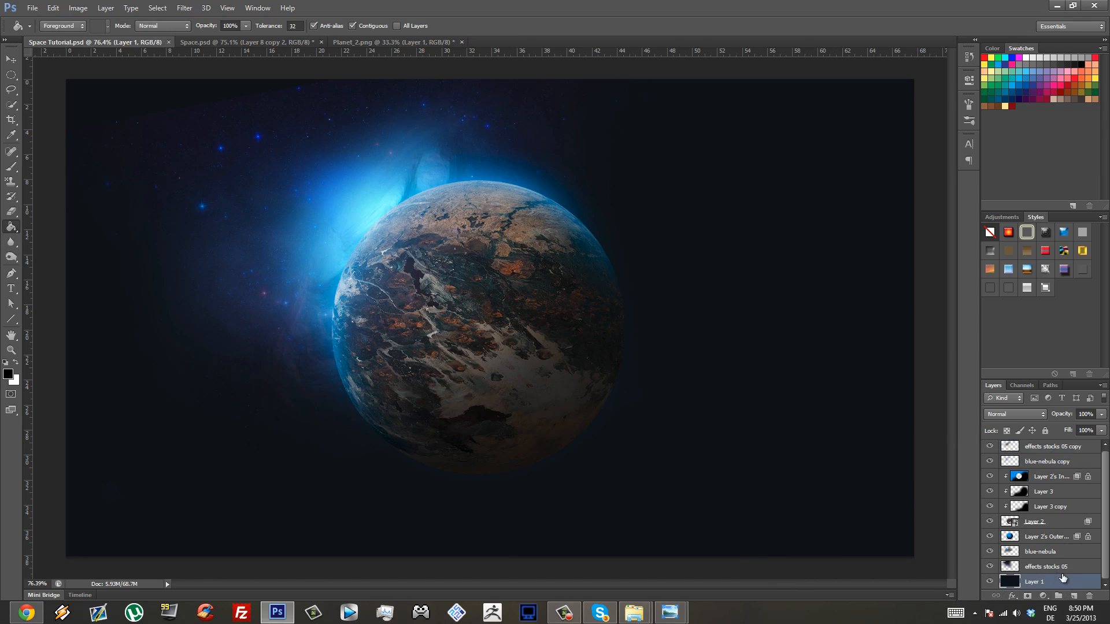
key("ctrl+a")
key("ctrl+d")
left_click(1056, 449)
key("ctrl+v")
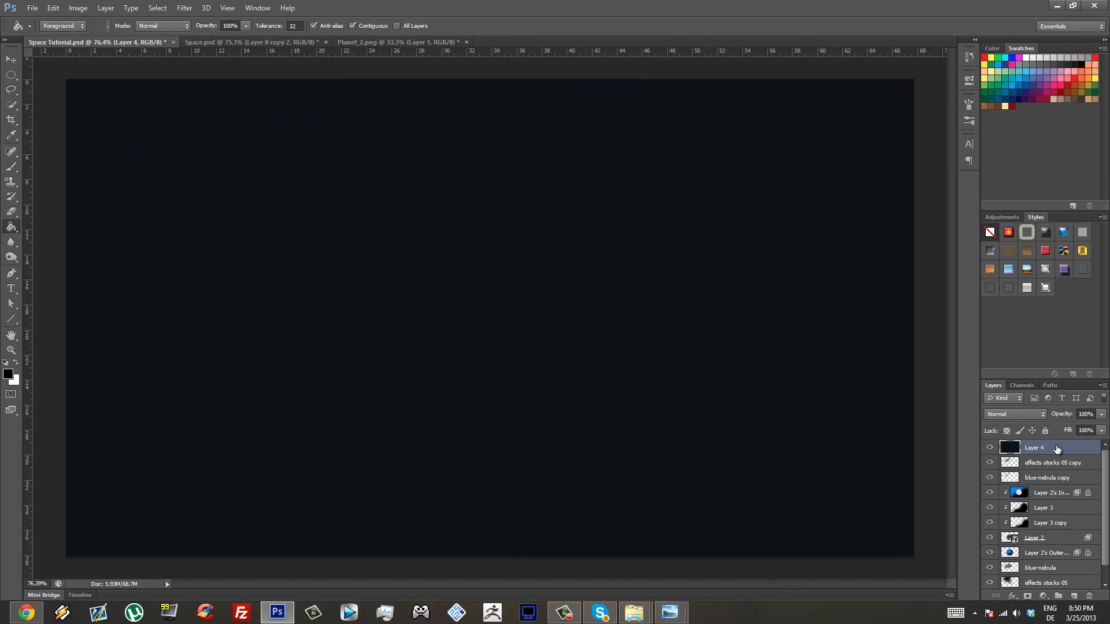
left_click(991, 448)
- Fill the background Layer 1 with black using the Paint Bucket
scroll(1048, 514, "down", 1)
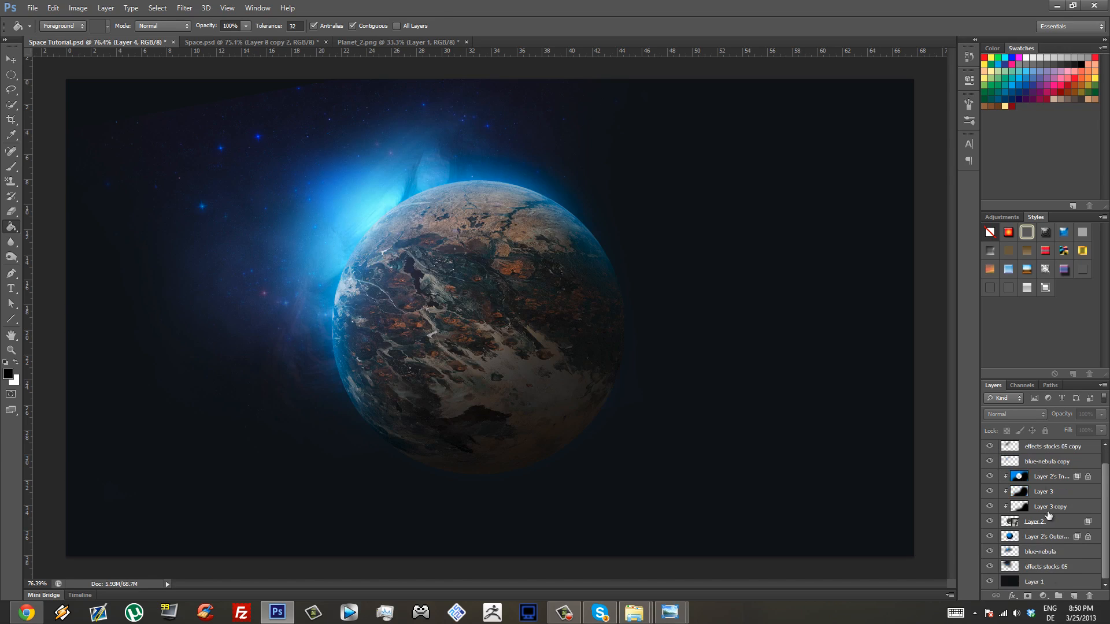
left_click(1059, 581)
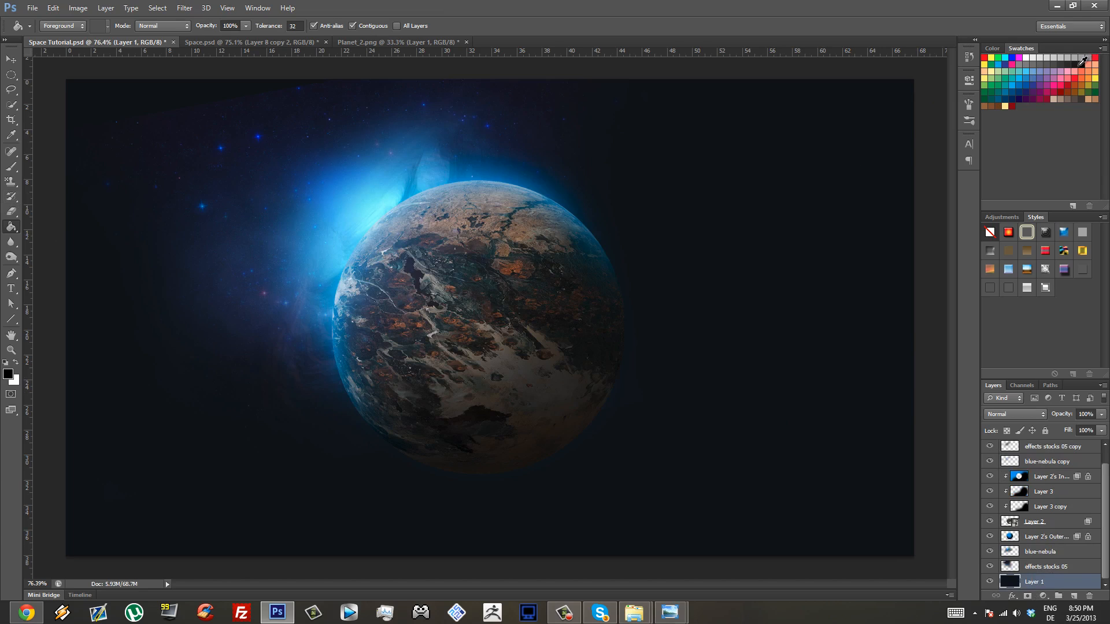
left_click(726, 338)
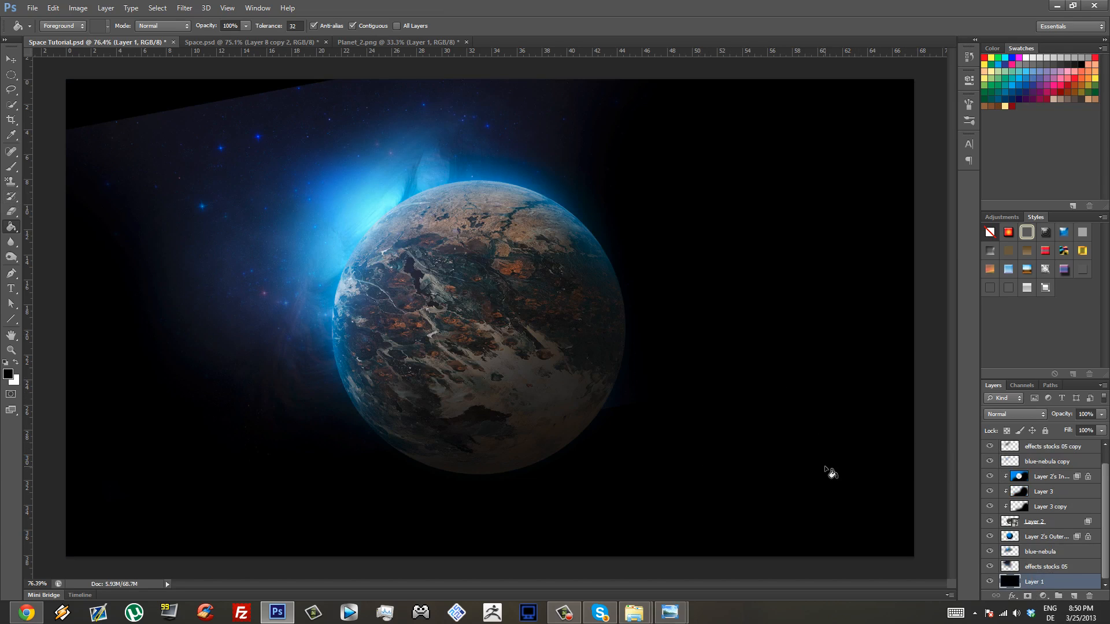
- Show Layer 4 again, set its blend mode to Screen, and save the document
scroll(1040, 490, "up", 1)
left_click(1044, 463)
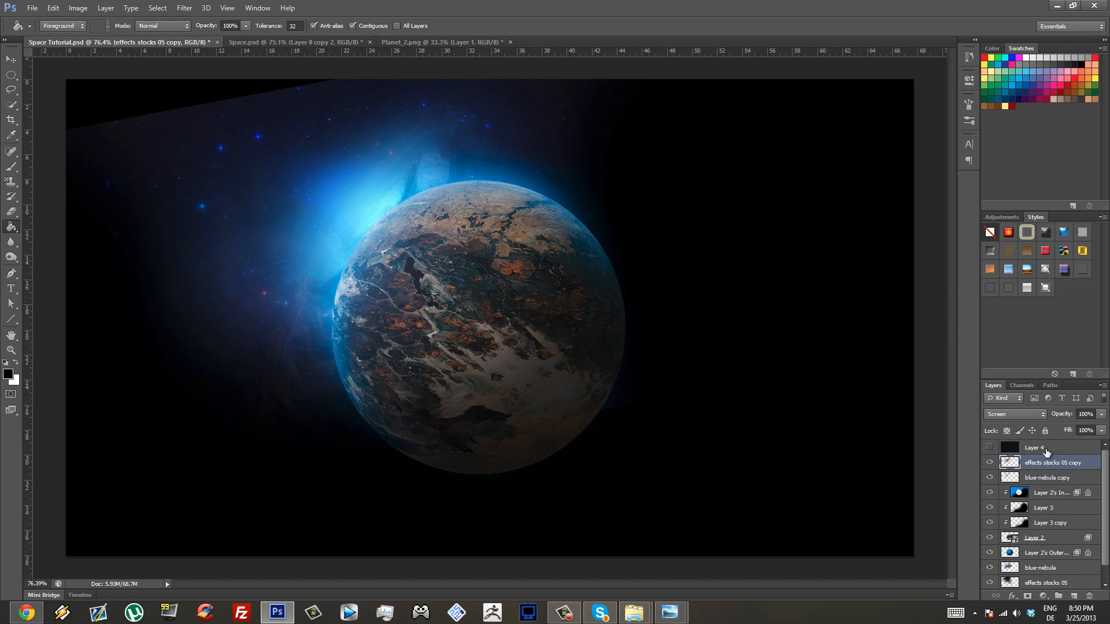
left_click(1035, 447)
left_click(990, 448)
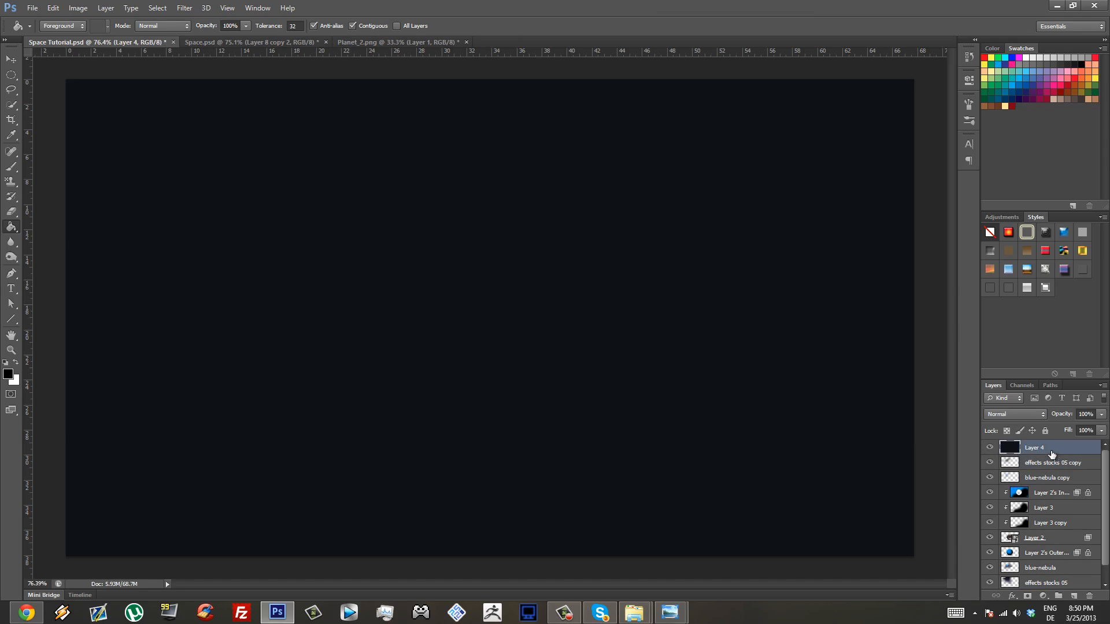
left_click(1037, 413)
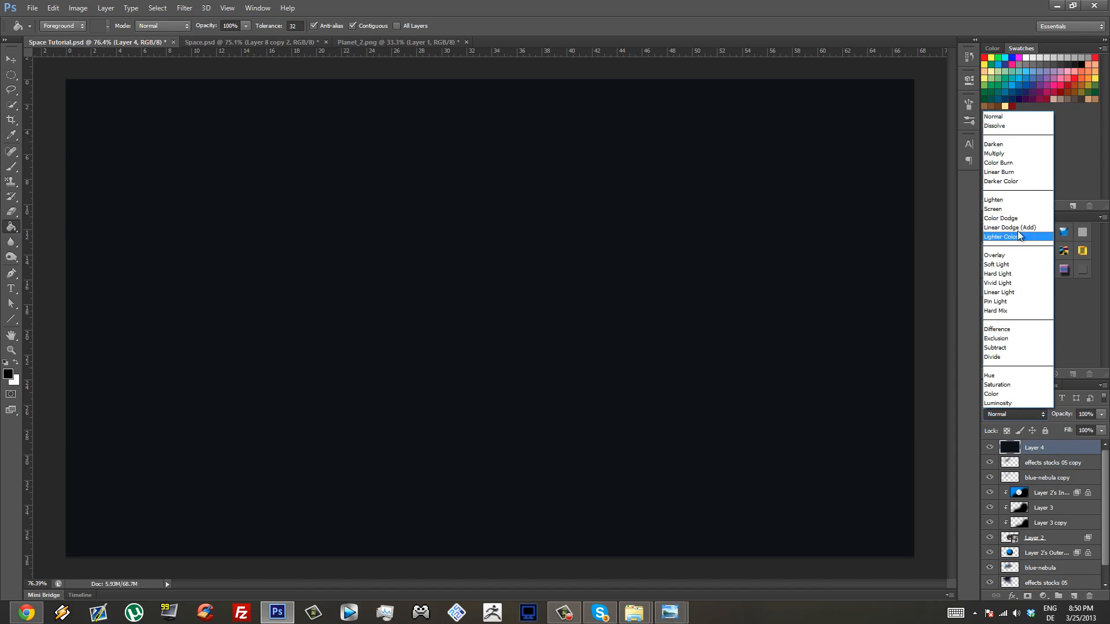
left_click(1018, 154)
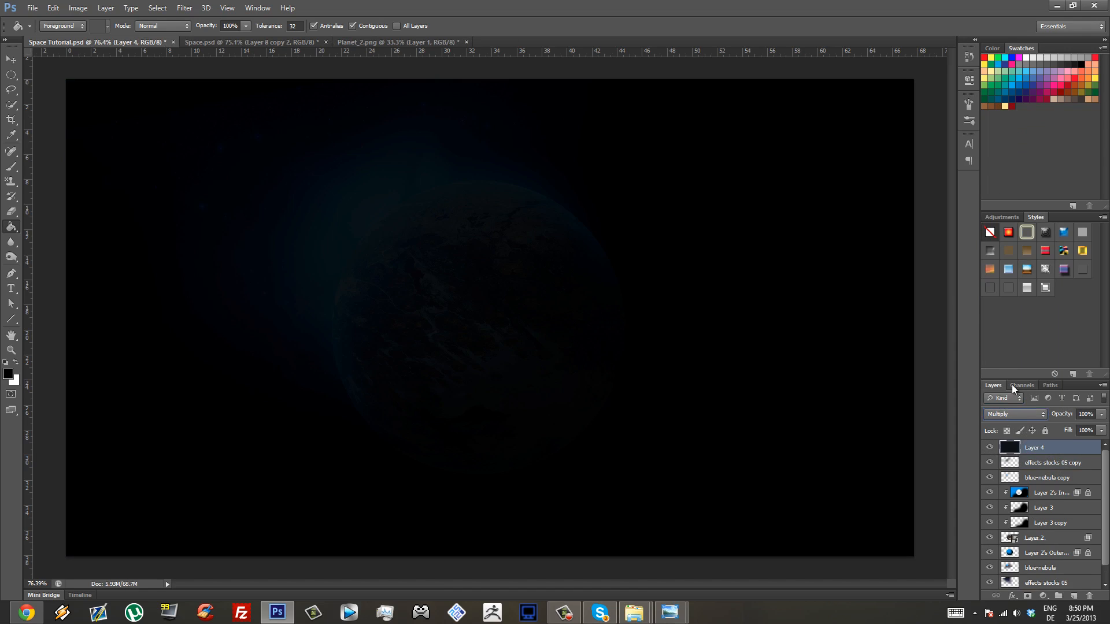
left_click(1037, 414)
left_click(1015, 210)
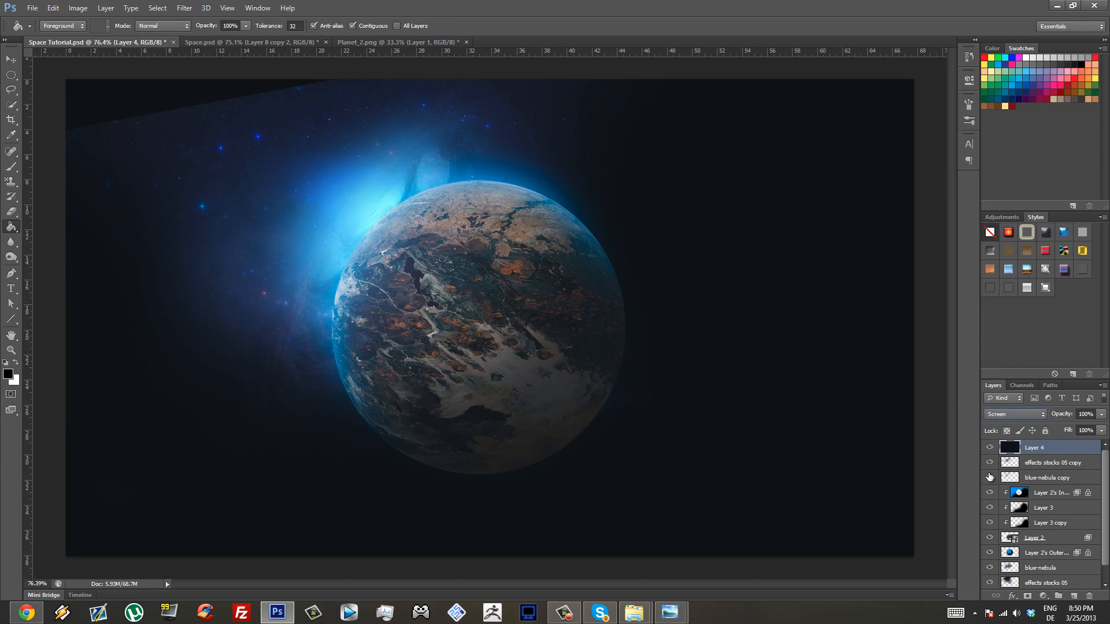
key("ctrl+s")
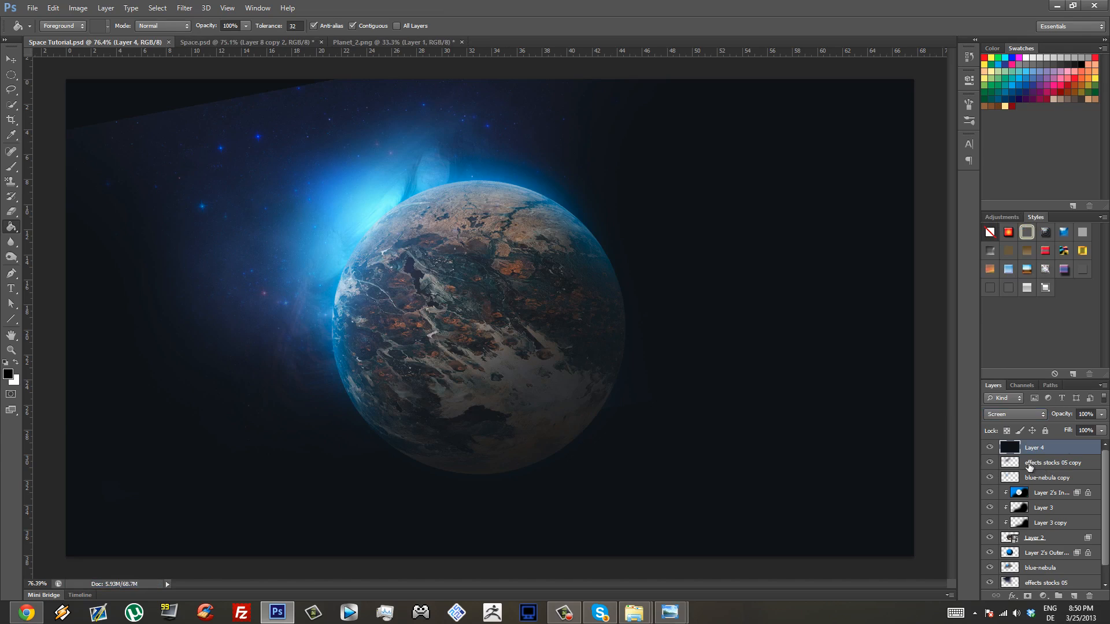
- Paint black over the hard diagonal upper-left edge of the effects stocks 05 layer with the large soft Brush
scroll(991, 509, "down", 1)
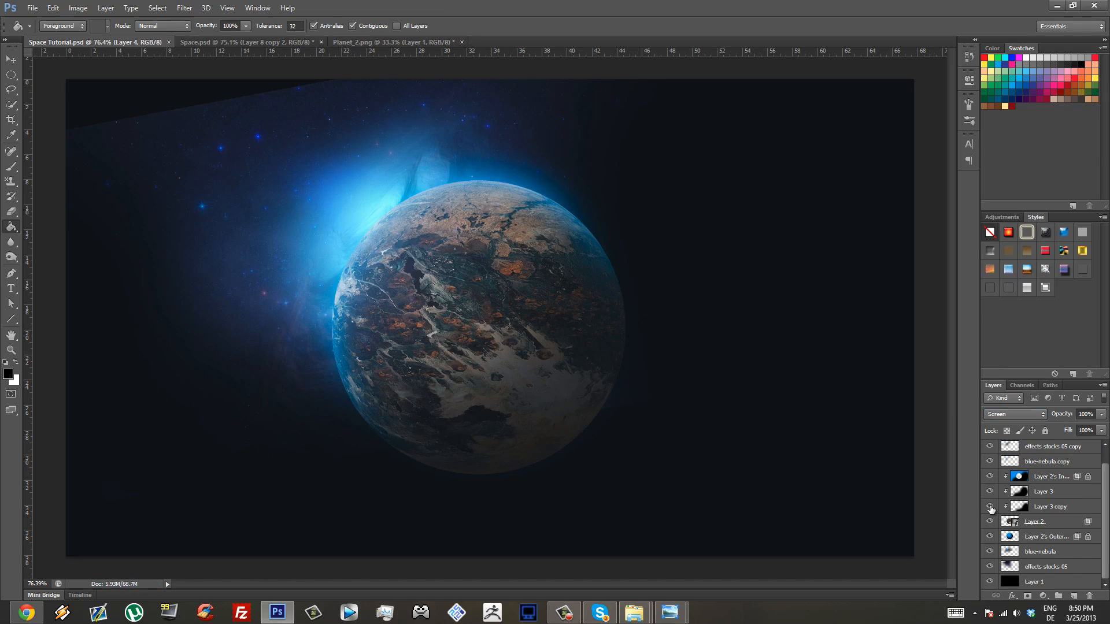
left_click(991, 566)
left_click(990, 566)
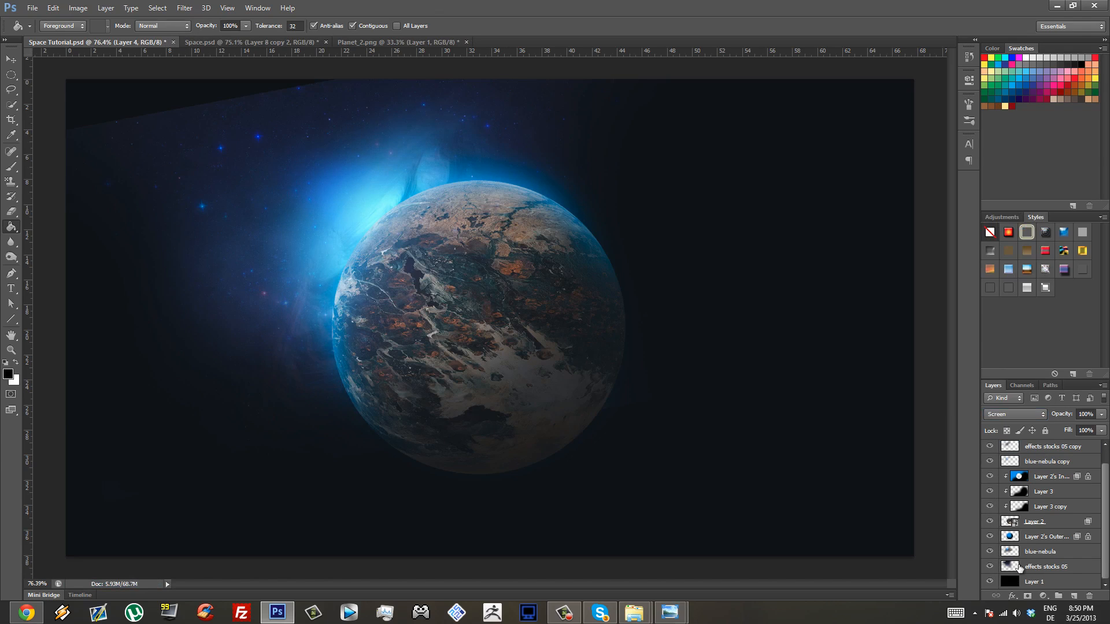
left_click(1019, 567)
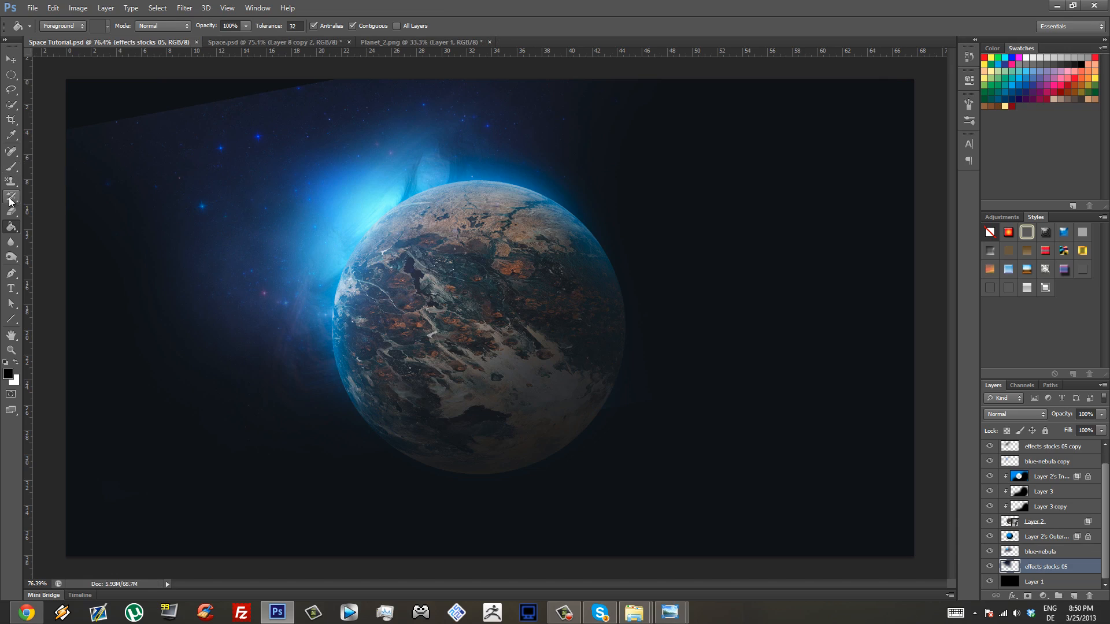
left_click(5, 166)
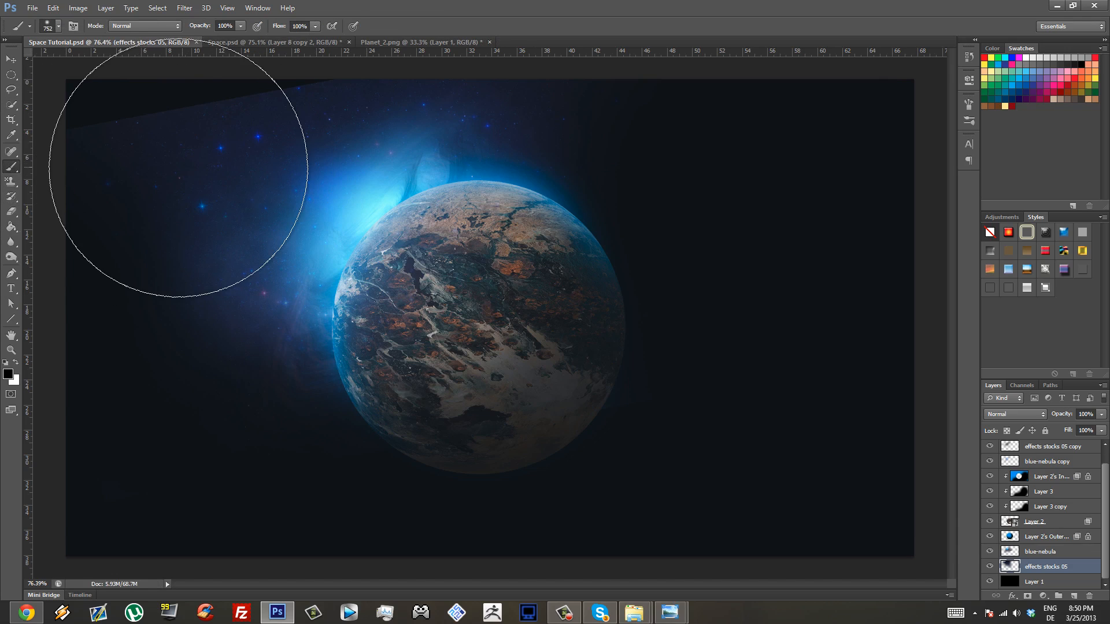
scroll(359, 285, "down", 3)
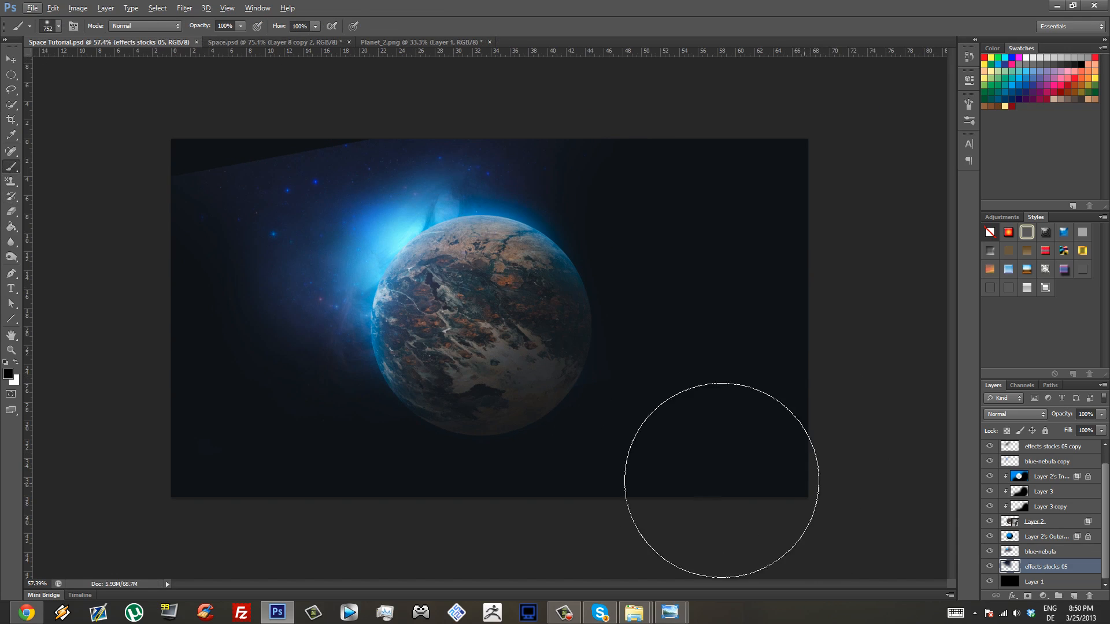
scroll(626, 458, "up", 1)
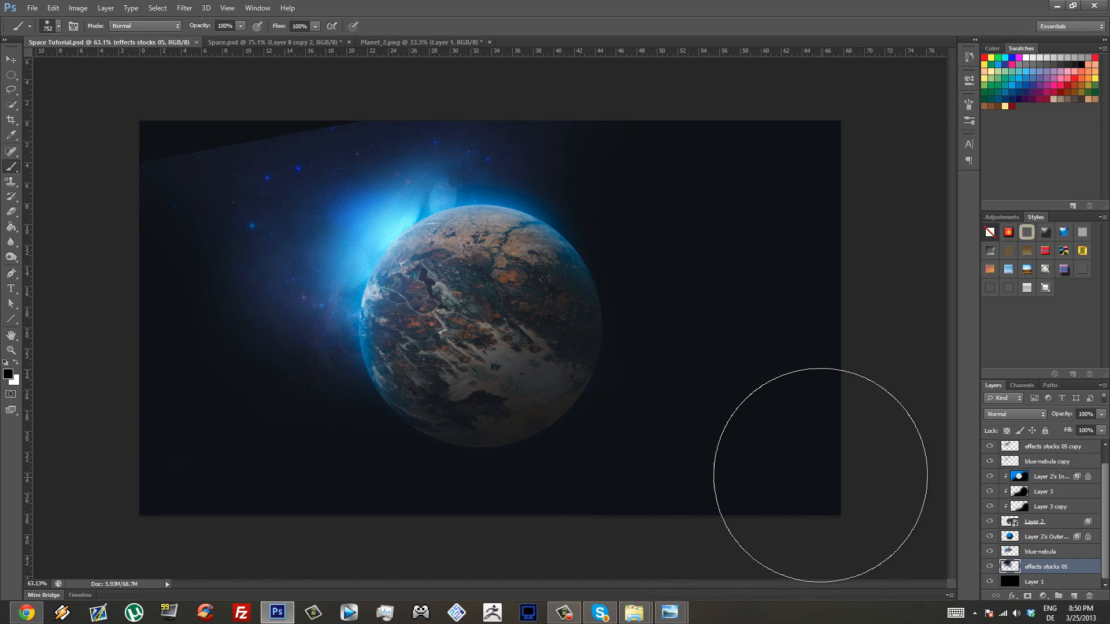
left_click(990, 568)
left_click(989, 567)
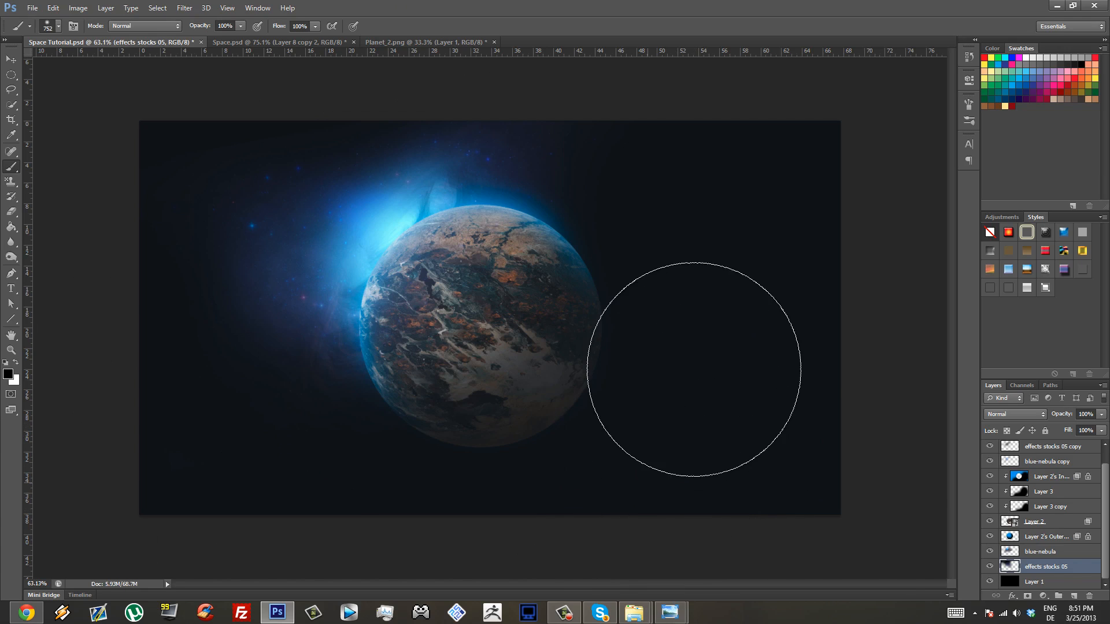
- Inspect the blended artwork at actual pixels and in full view, and save the document
scroll(761, 473, "up", 2)
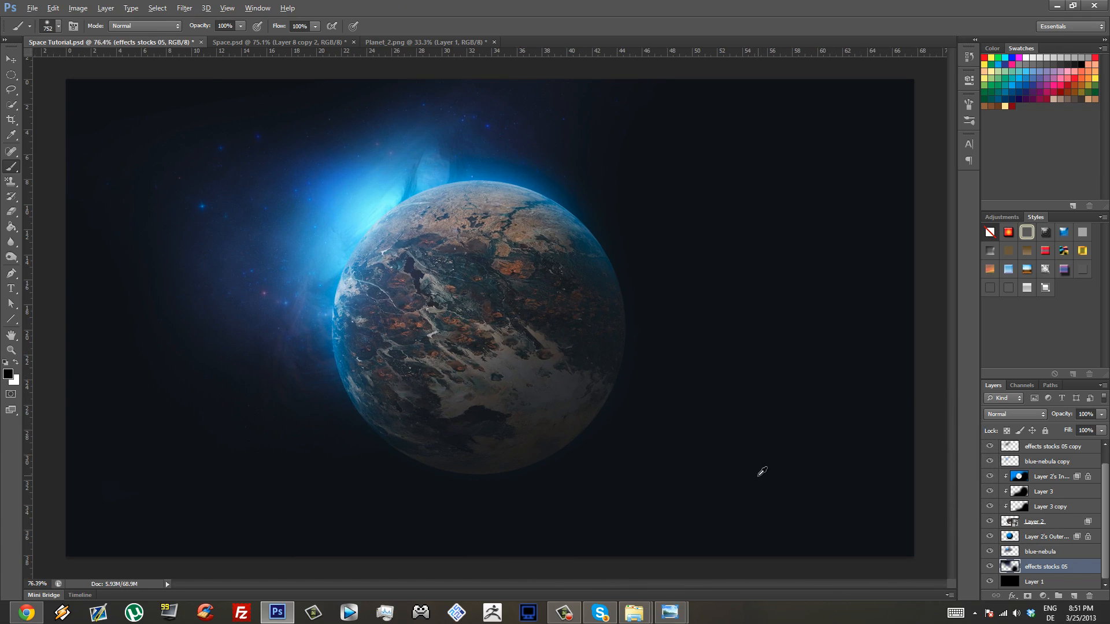
scroll(761, 471, "down", 1)
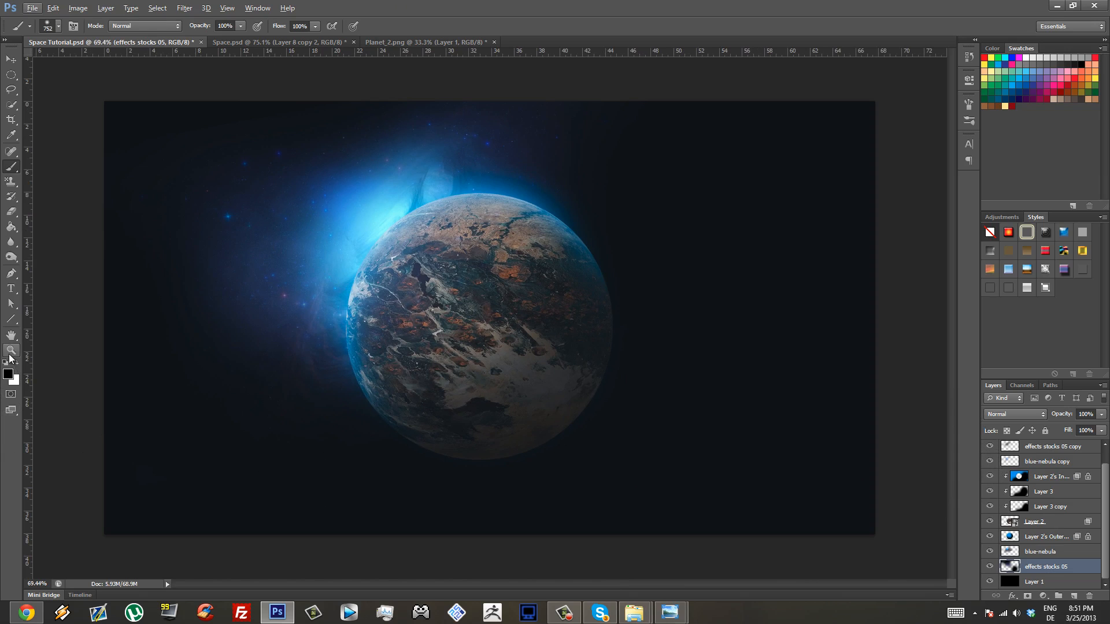
left_click(10, 352)
left_click(298, 24)
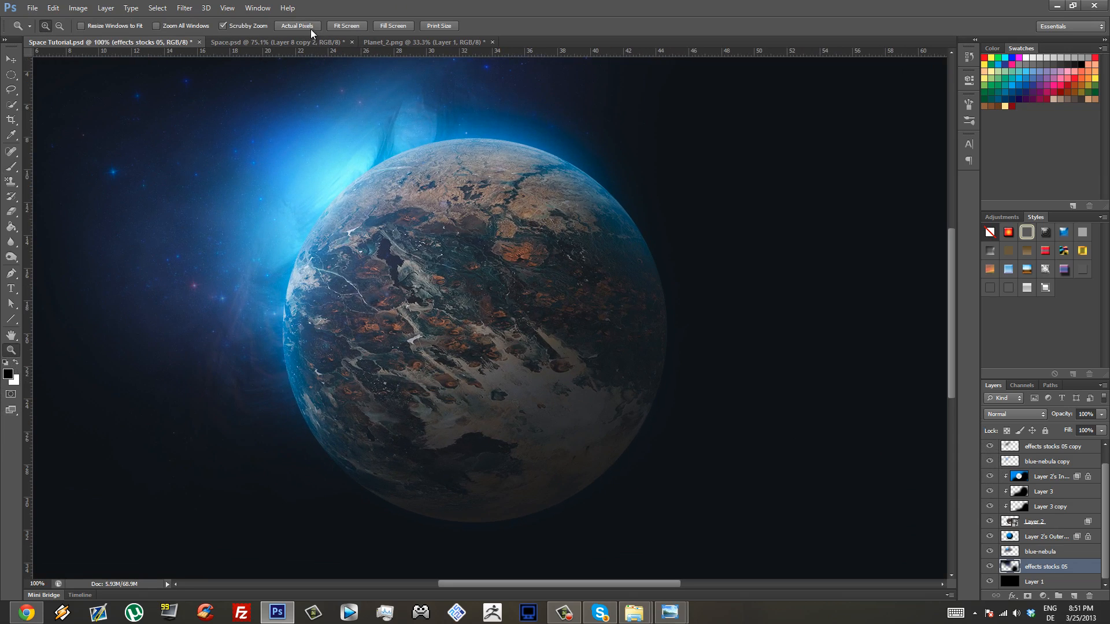
left_click(348, 25)
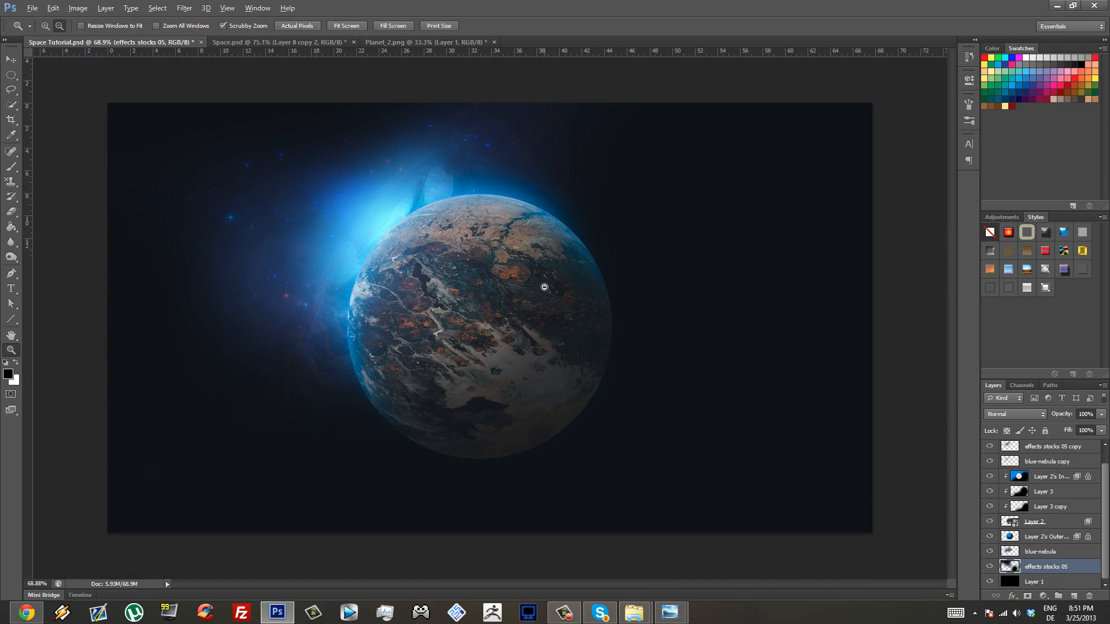
key("alt")
key("ctrl+s")
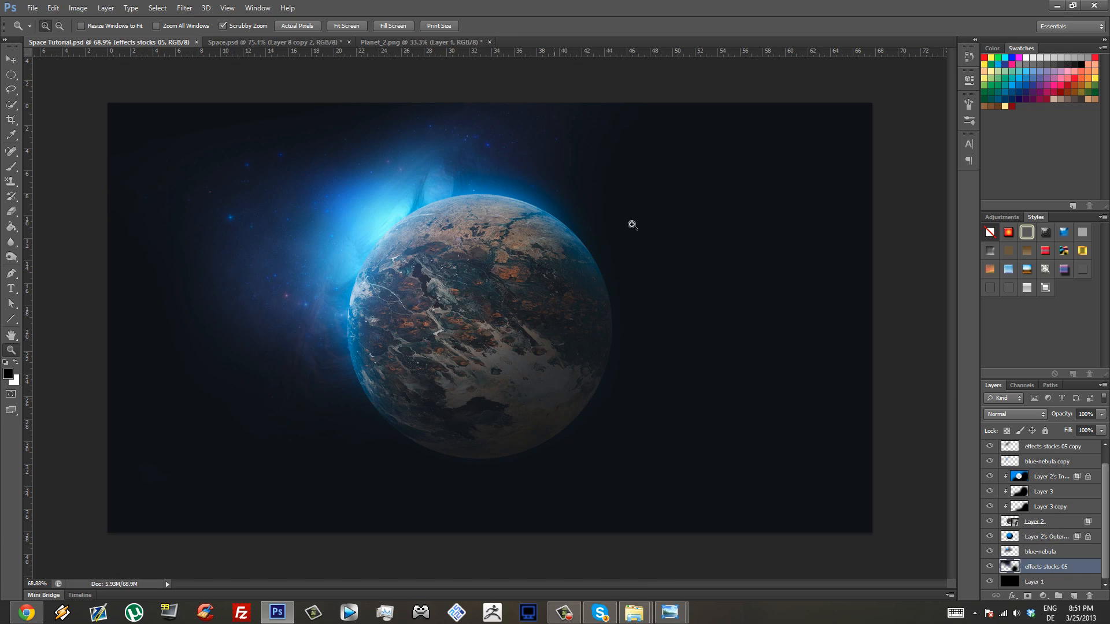
- Add an Outer Glow to the planet's Layer 2, using light cyan sampled from the nebula and a size of 87 px
left_click(1050, 476)
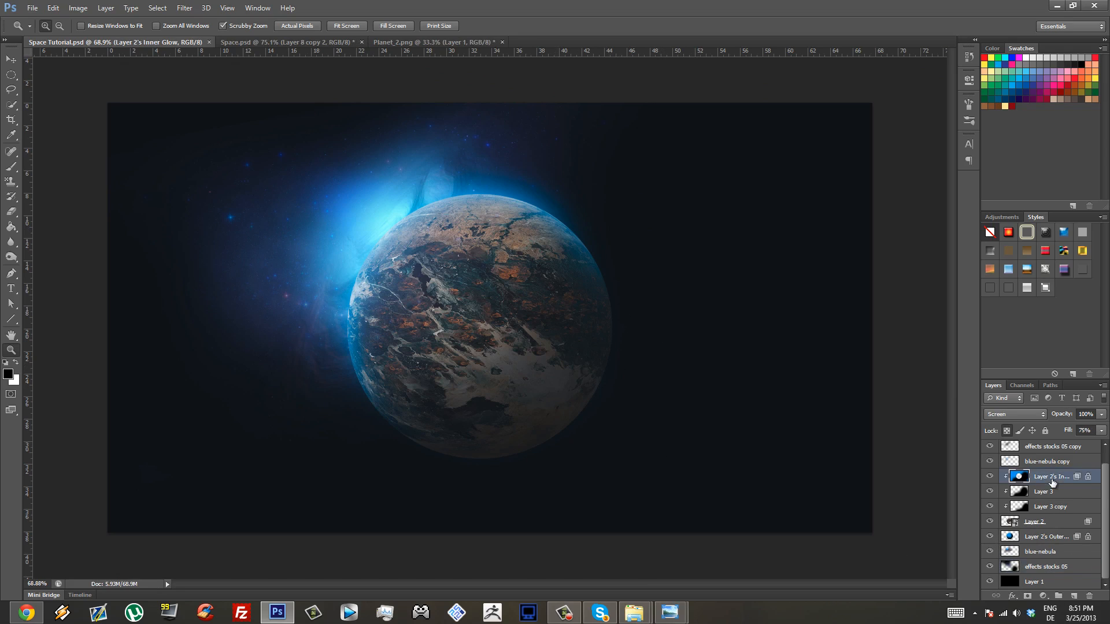
left_click(1066, 522)
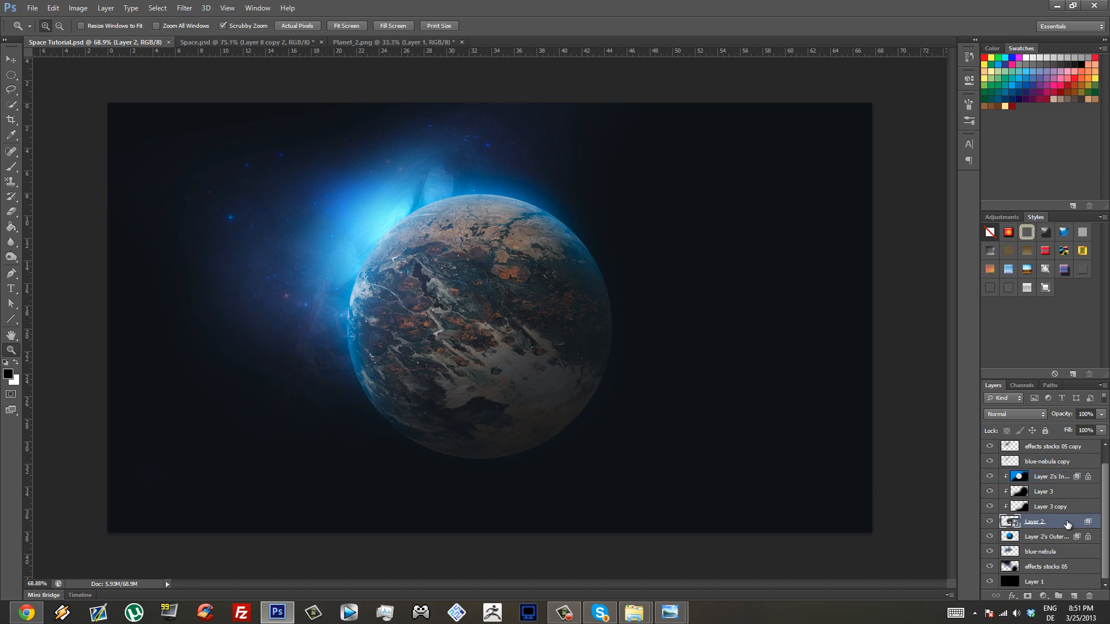
double_click(1061, 523)
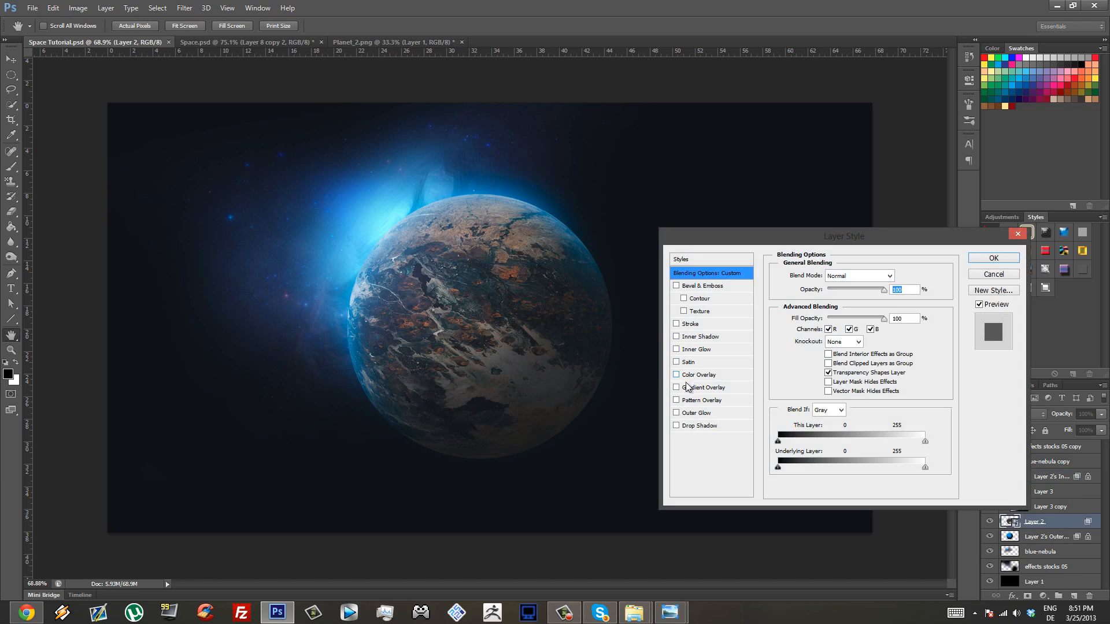
left_click(676, 412)
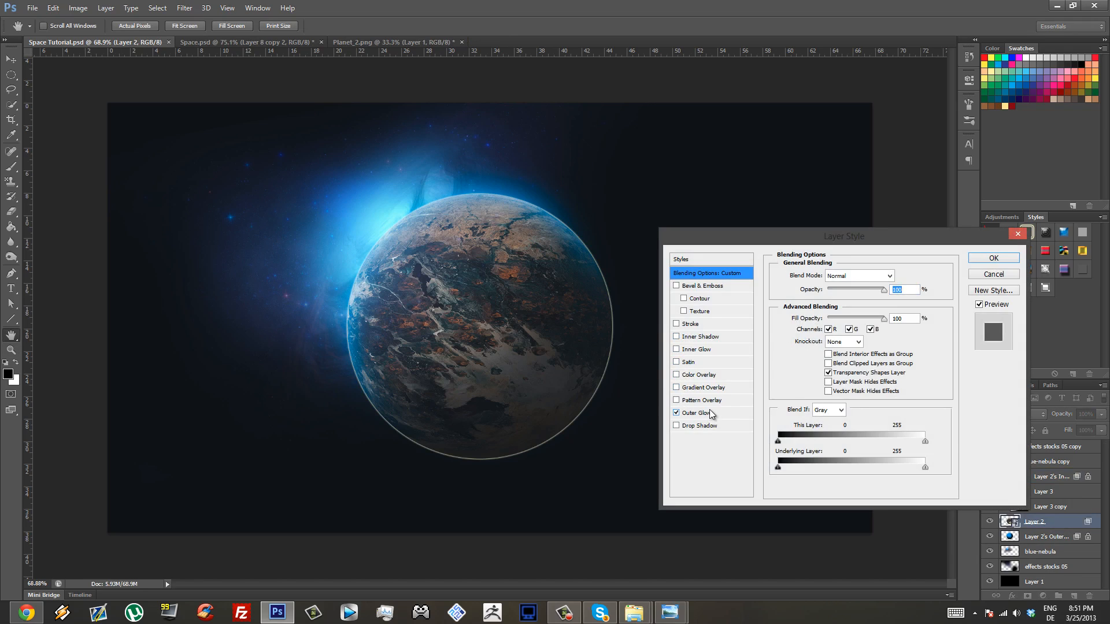
left_click(711, 413)
left_click(815, 318)
left_click(411, 204)
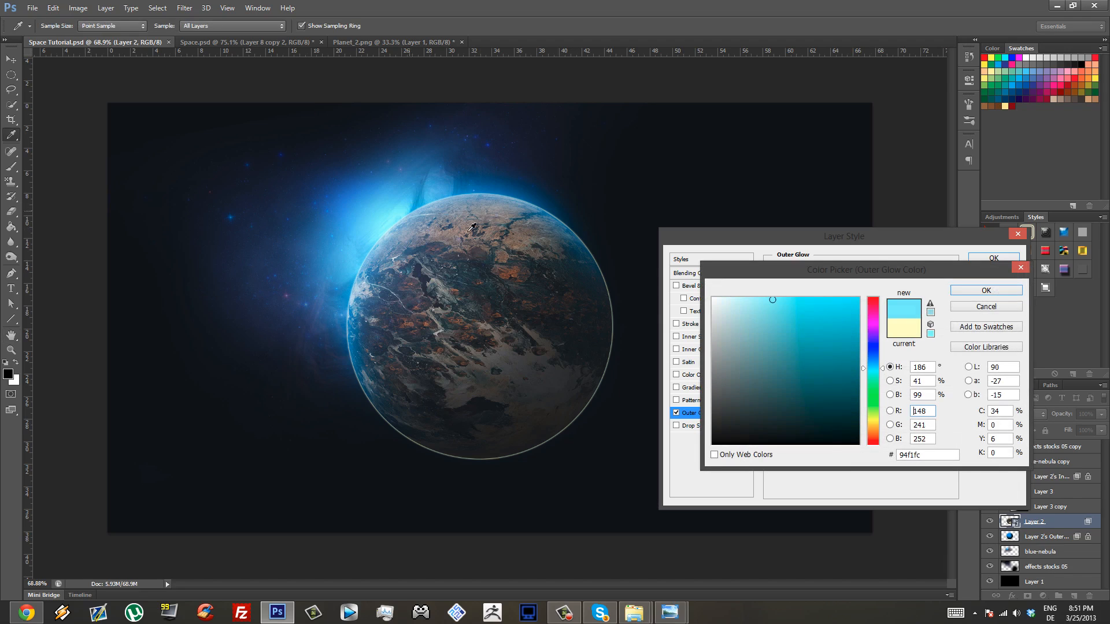
left_click(986, 291)
left_click_drag(823, 373, 839, 375)
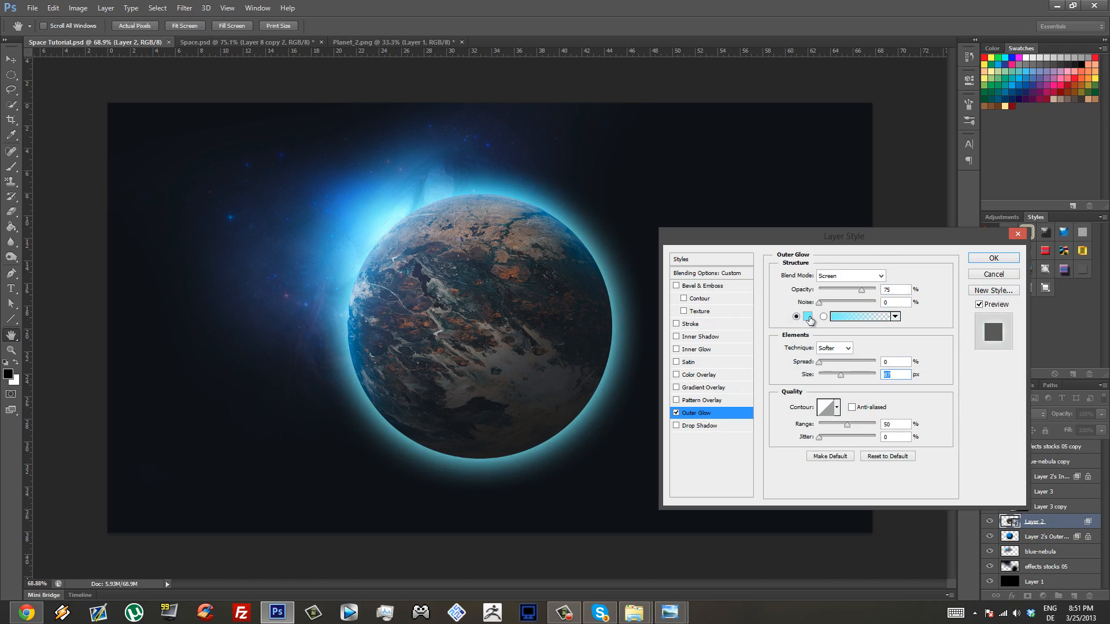
- Recolor Layer 2's outer glow with a deeper blue sampled from the nebula, and convert the effect into its own layer
left_click(808, 317)
left_click(347, 201)
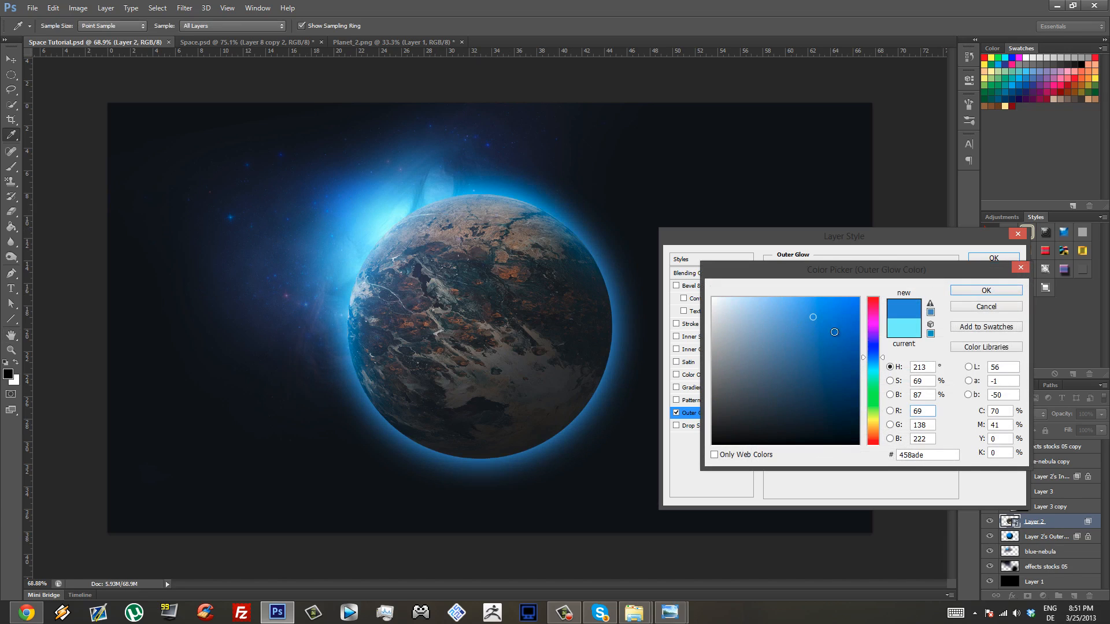
left_click(1007, 291)
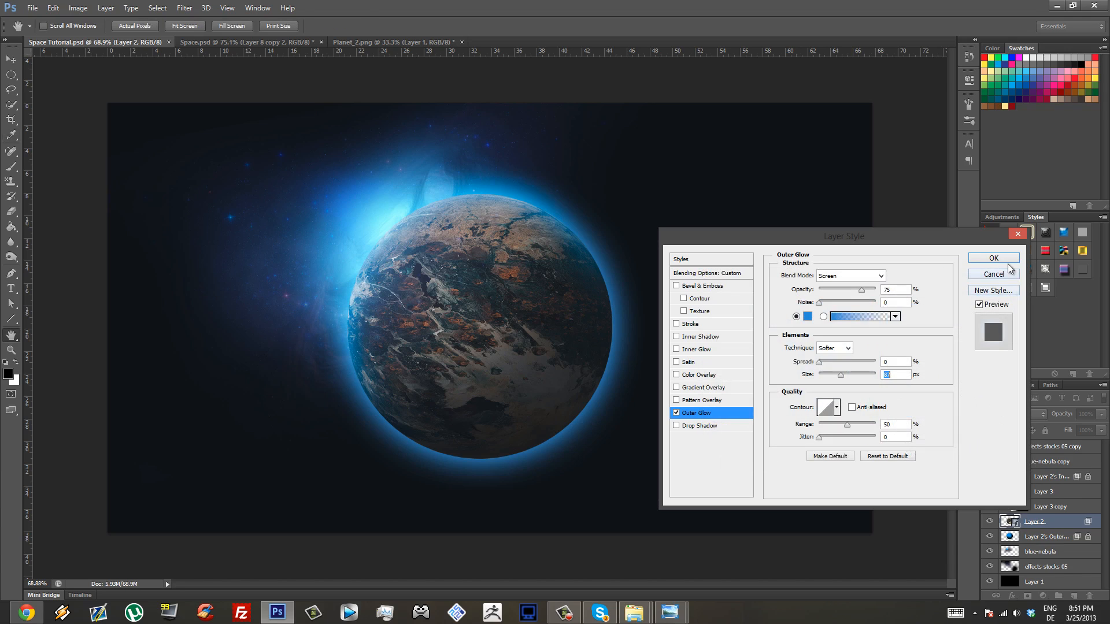
left_click(993, 259)
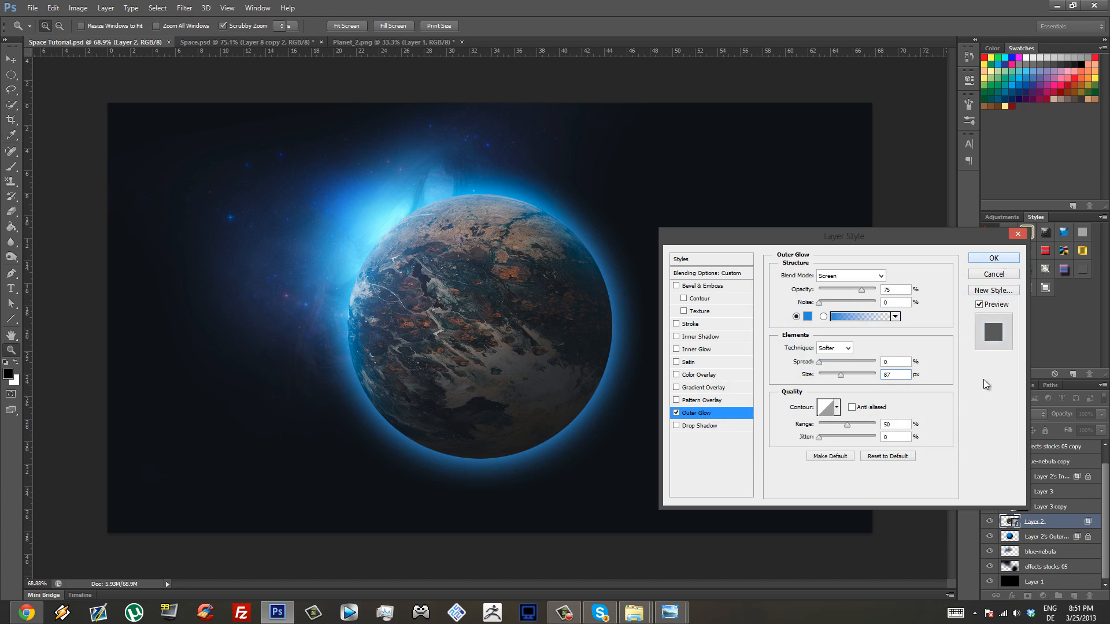
right_click(1050, 547)
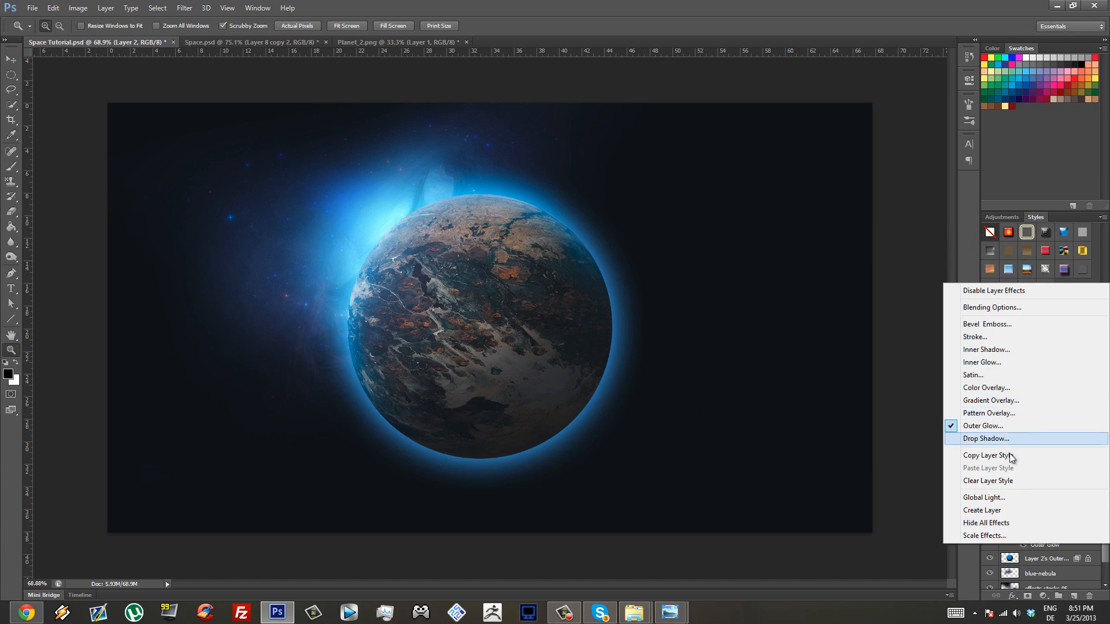
left_click(1020, 511)
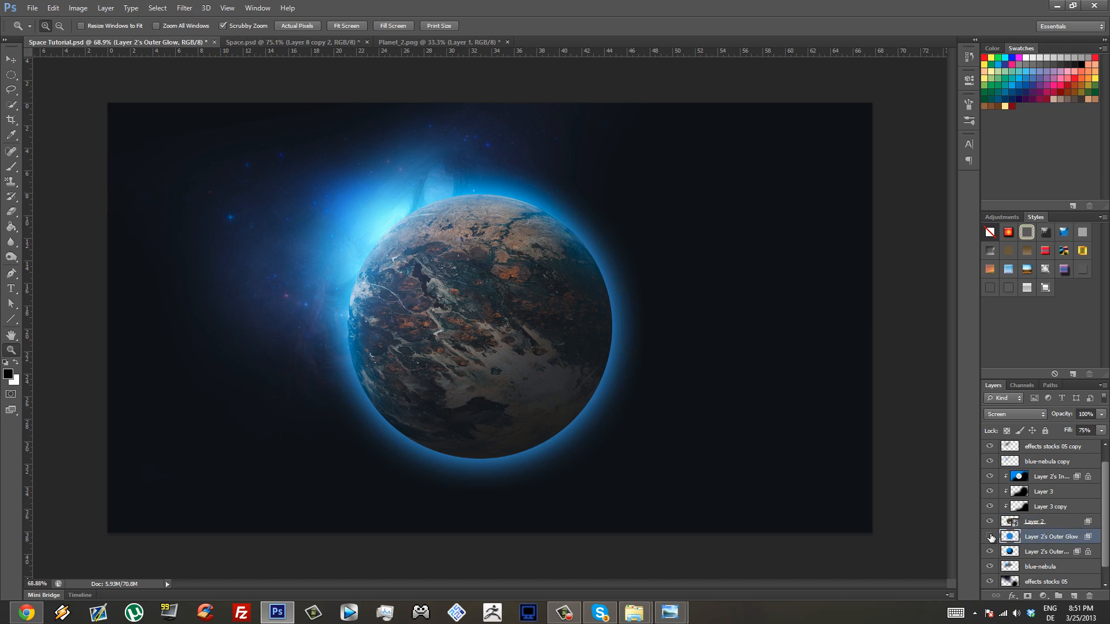
- Erase the separated Outer Glow layer around the planet's right and lower edges with the soft Eraser, and save the document
left_click(1047, 537)
key("e")
mouse_move(719, 381)
left_mouse_down()
mouse_move(706, 198)
mouse_move(664, 471)
mouse_move(548, 555)
mouse_move(463, 580)
mouse_move(330, 579)
mouse_move(398, 577)
mouse_move(273, 537)
left_mouse_up()
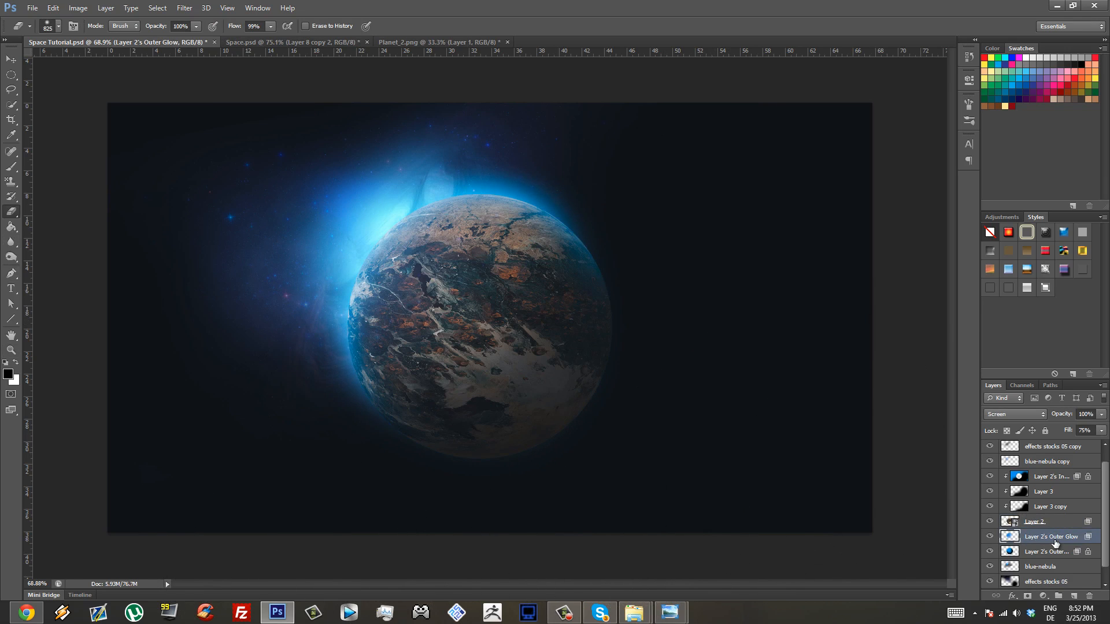
left_click(989, 537)
left_click(989, 537)
key("ctrl+s")
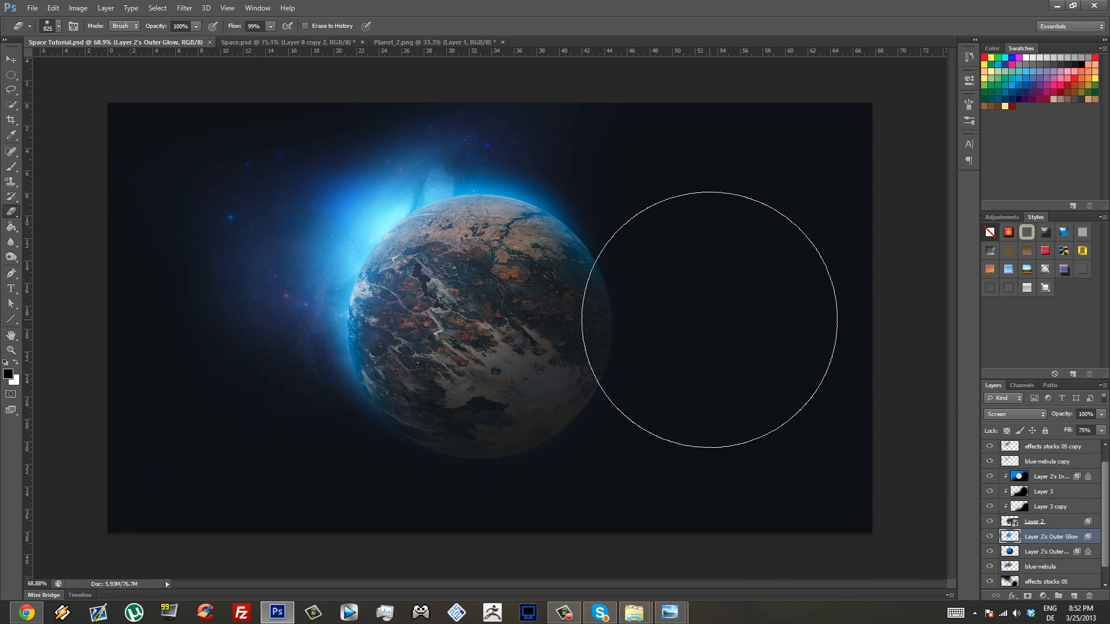
- Add a new empty layer above Layer 4 at the top of the layer stack
scroll(717, 331, "down", 1)
scroll(489, 323, "up", 1)
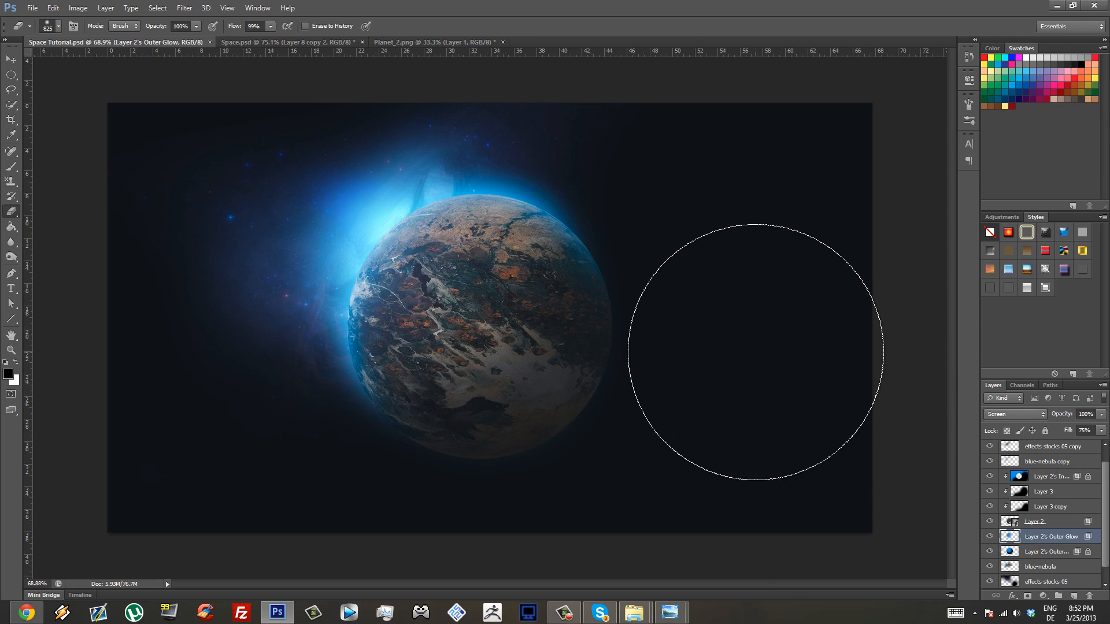
scroll(1057, 465, "up", 1)
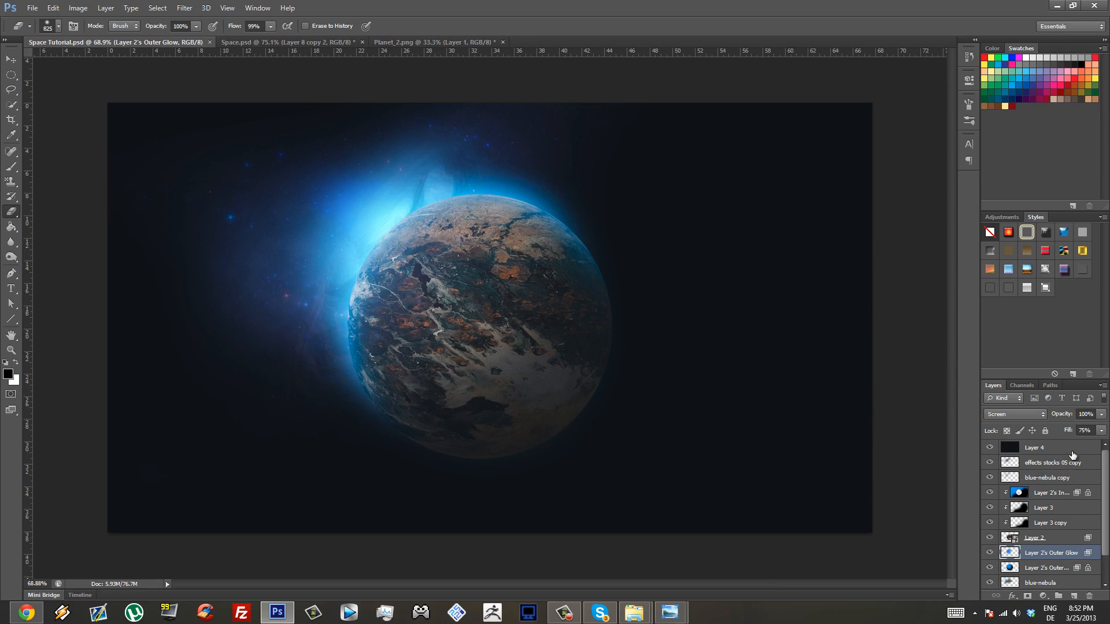
left_click(1049, 447)
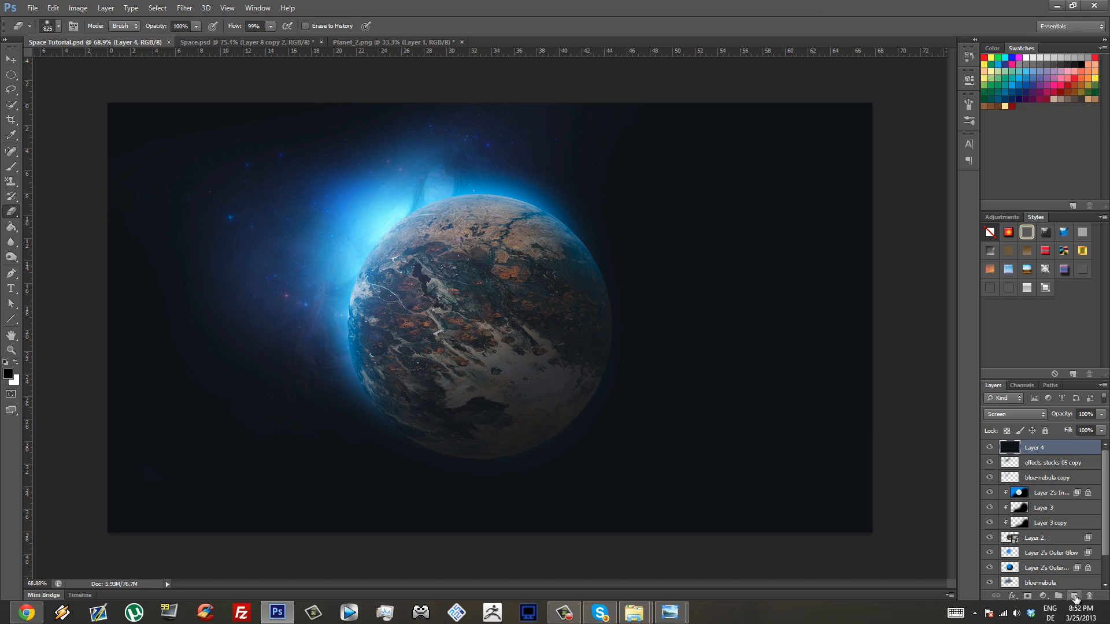
left_click(1074, 595)
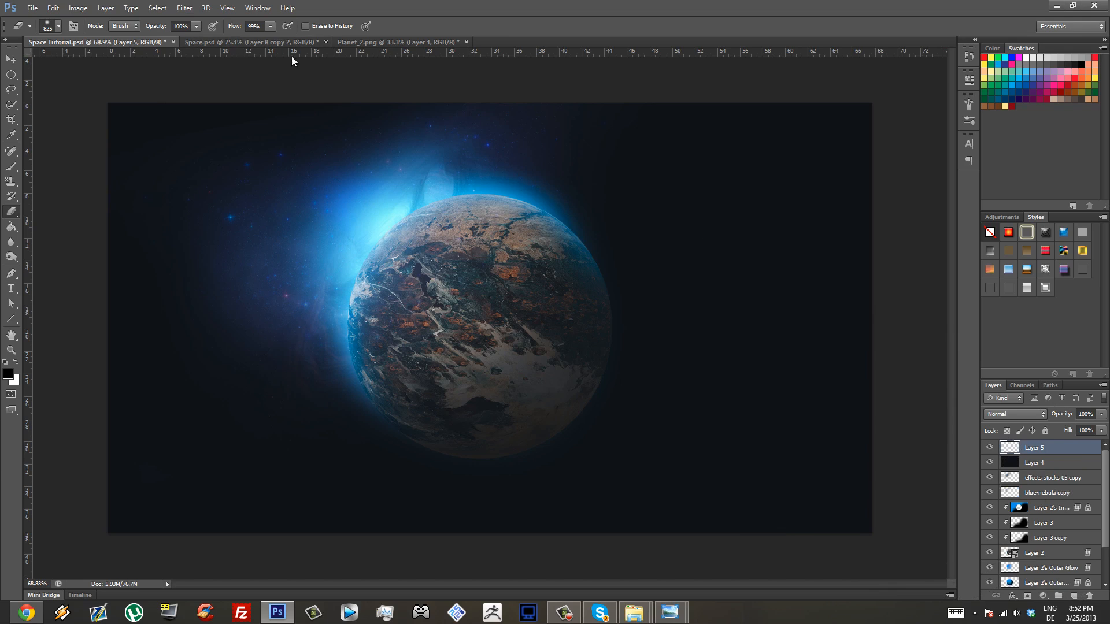
- Fill the new Layer 5 with the near-black texture from Layer 8 copy 2 of Space.psd, and set its blend mode to Screen
left_click(276, 43)
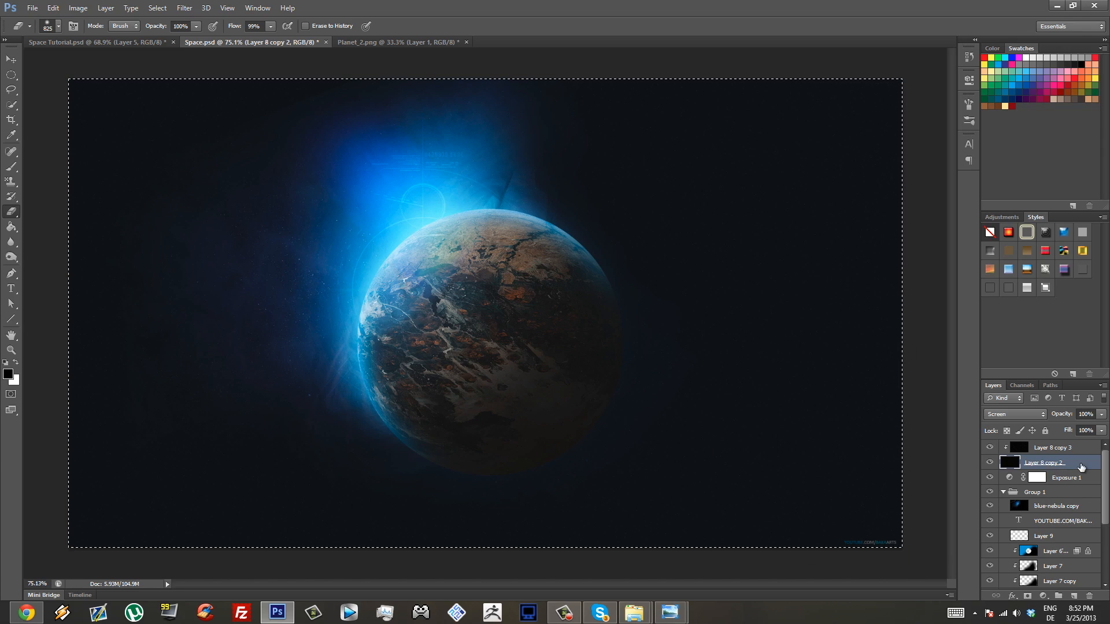
key("ctrl+d")
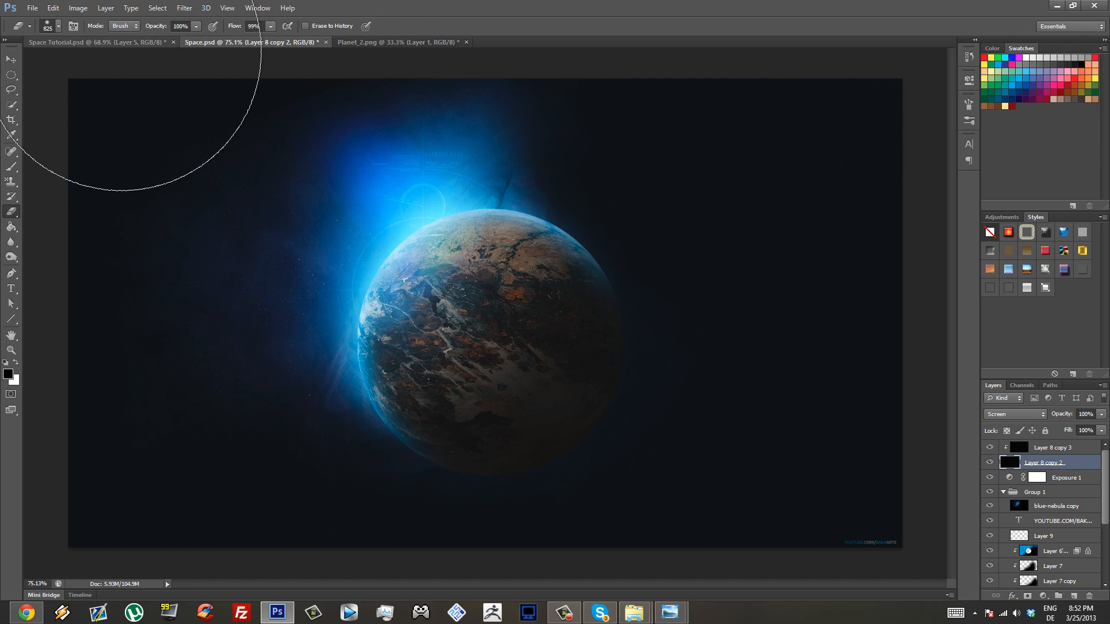
left_click(97, 43)
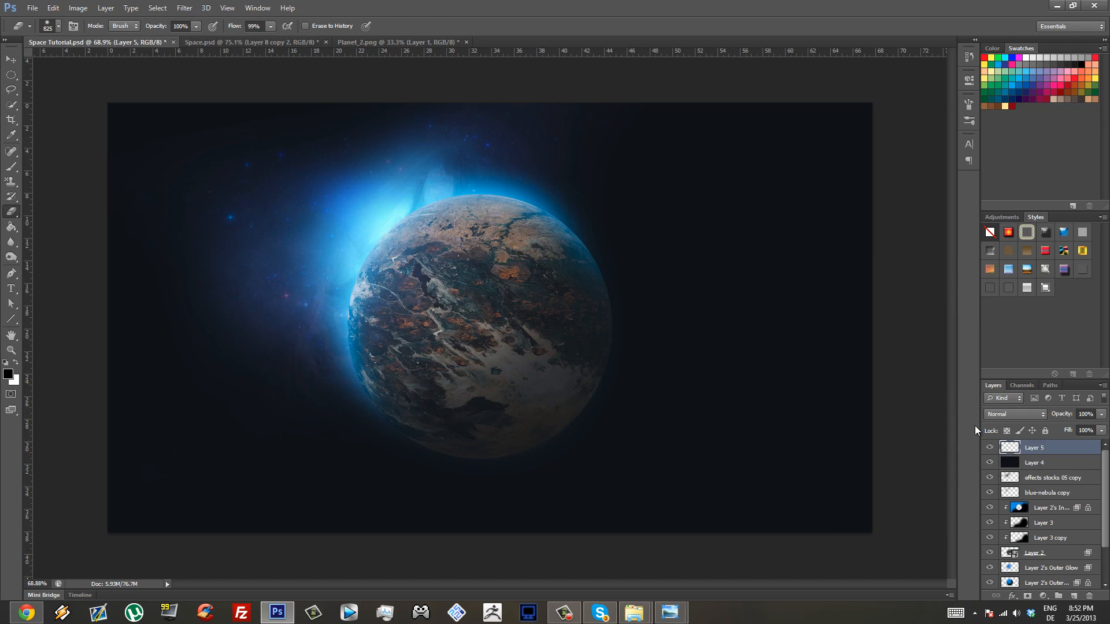
key("alt+BackSpace")
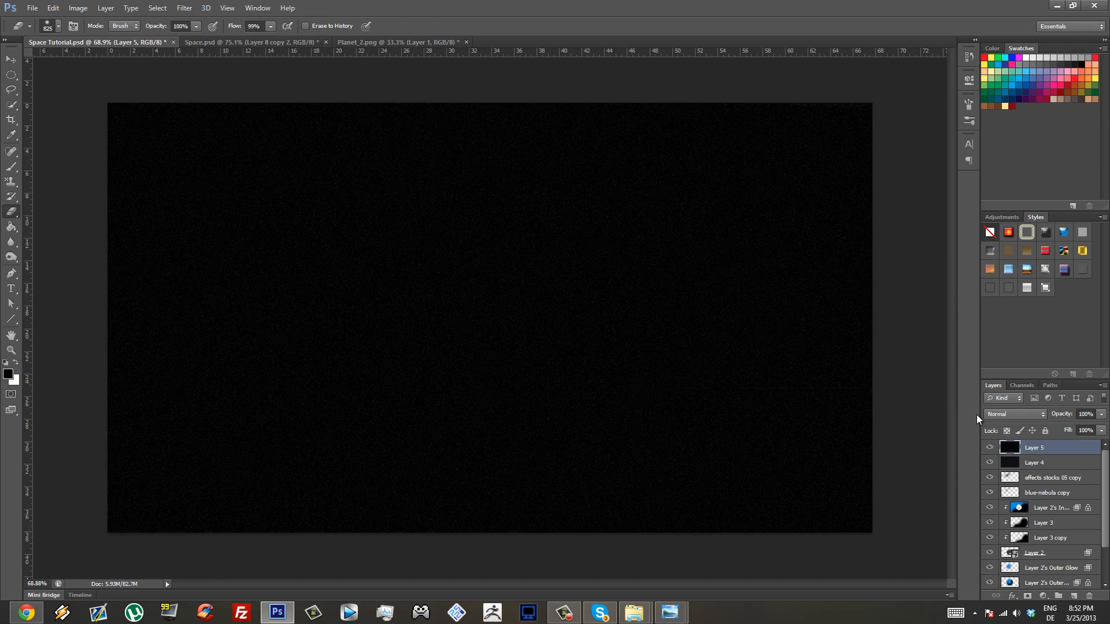
left_click(1041, 415)
left_click(1016, 208)
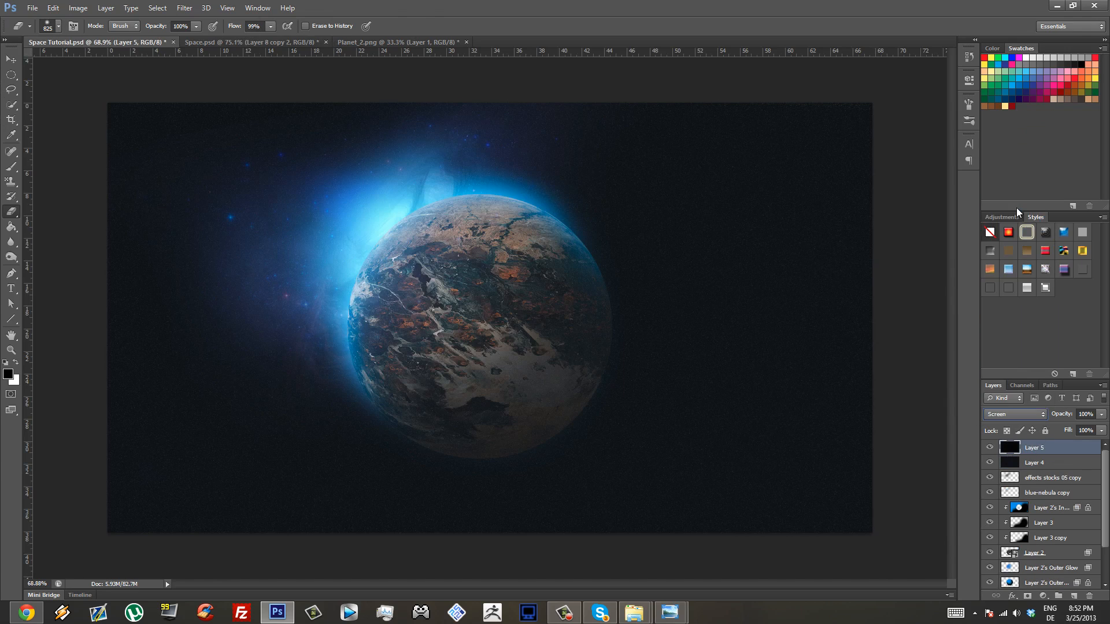
- Copy the texture of Layer 8 copy 3 in Space.psd and paste it as a new layer above Layer 5 in Space Tutorial.psd
left_click(277, 46)
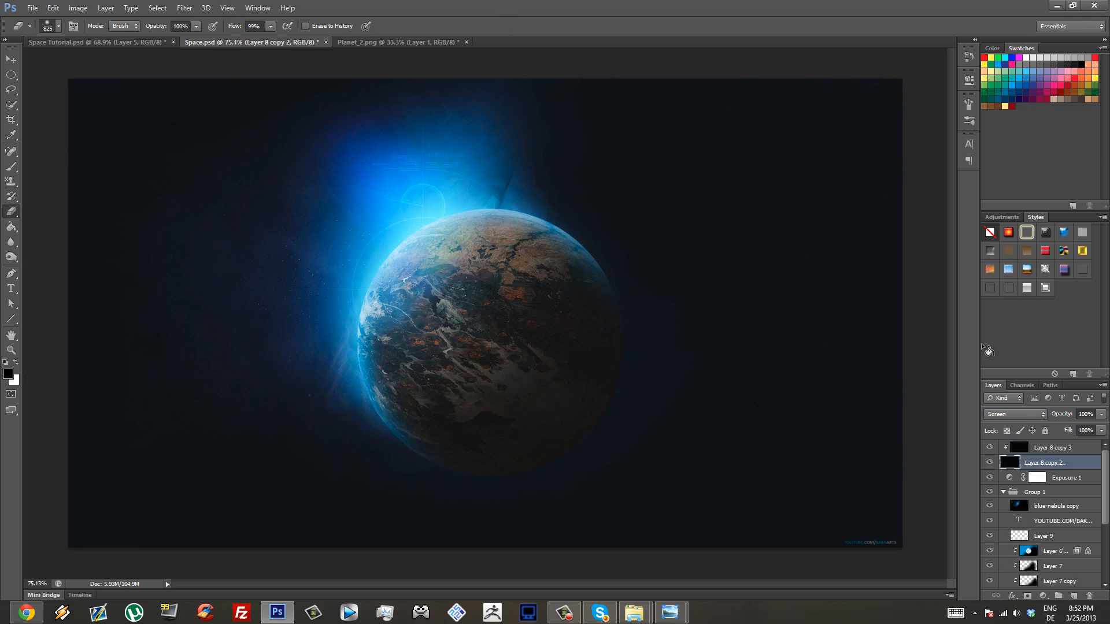
left_click(1053, 451)
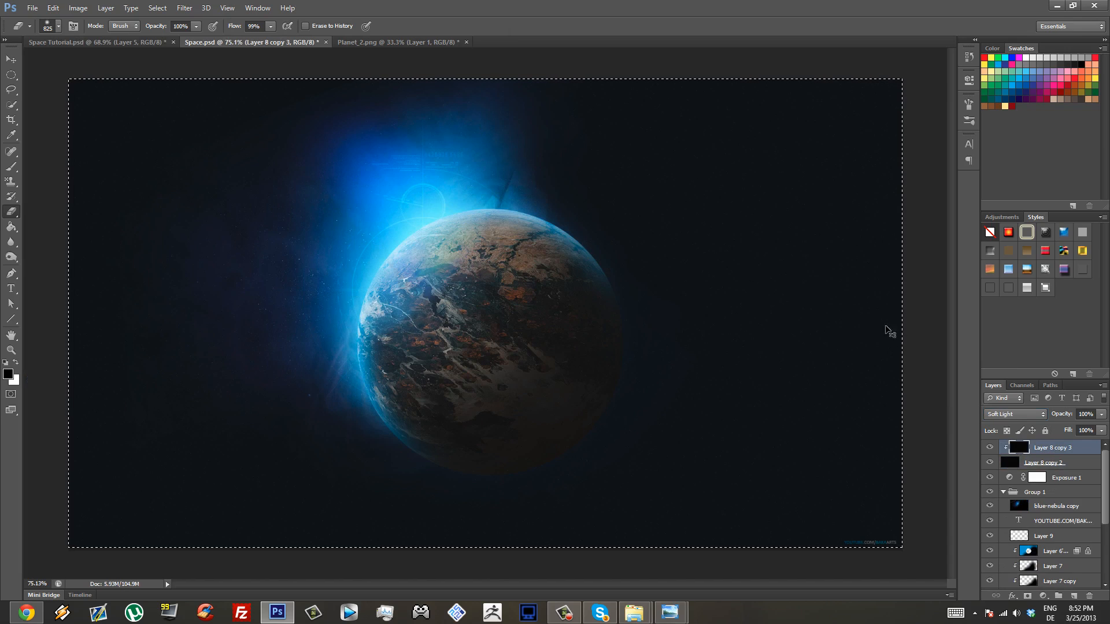
left_click(103, 42)
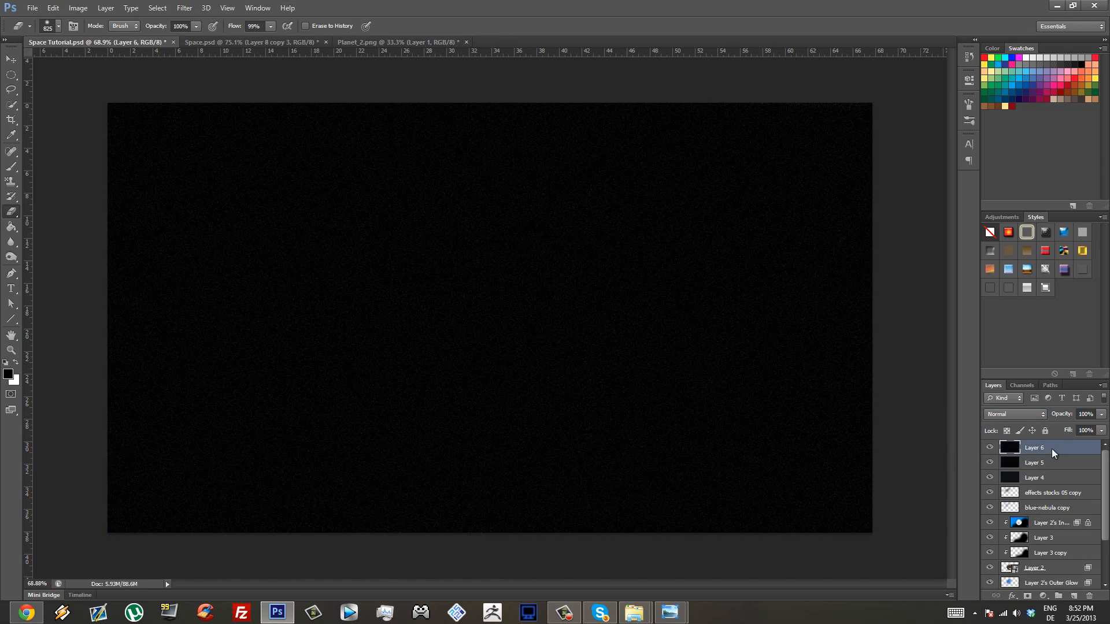
- Clip Layer 6 to Layer 5, set its blend mode to Soft Light, and save the document
right_click(1053, 448)
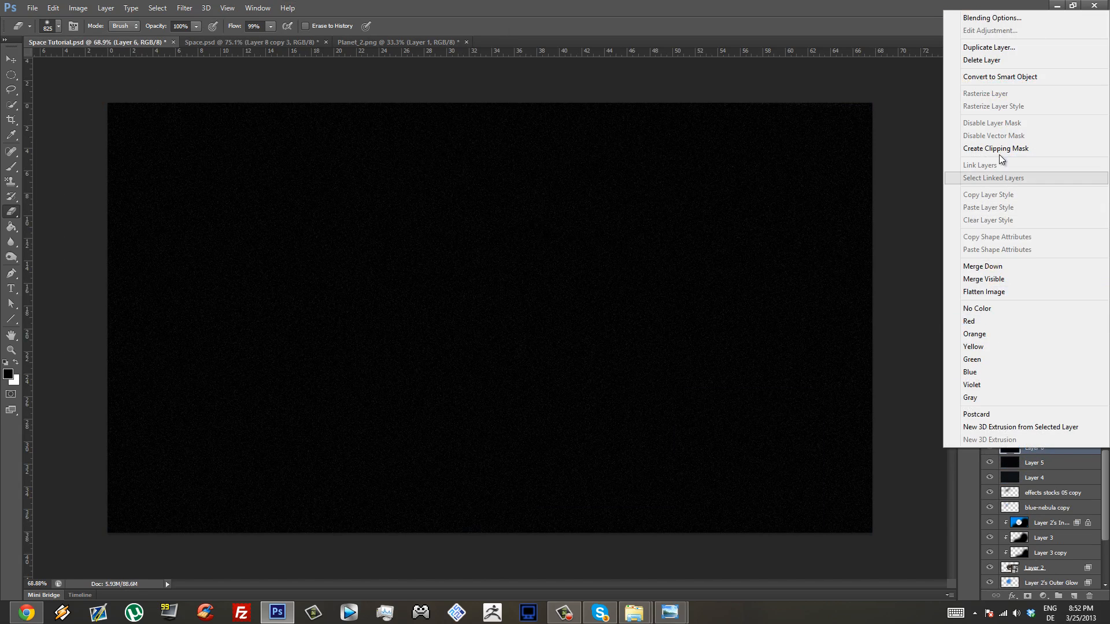
left_click(983, 148)
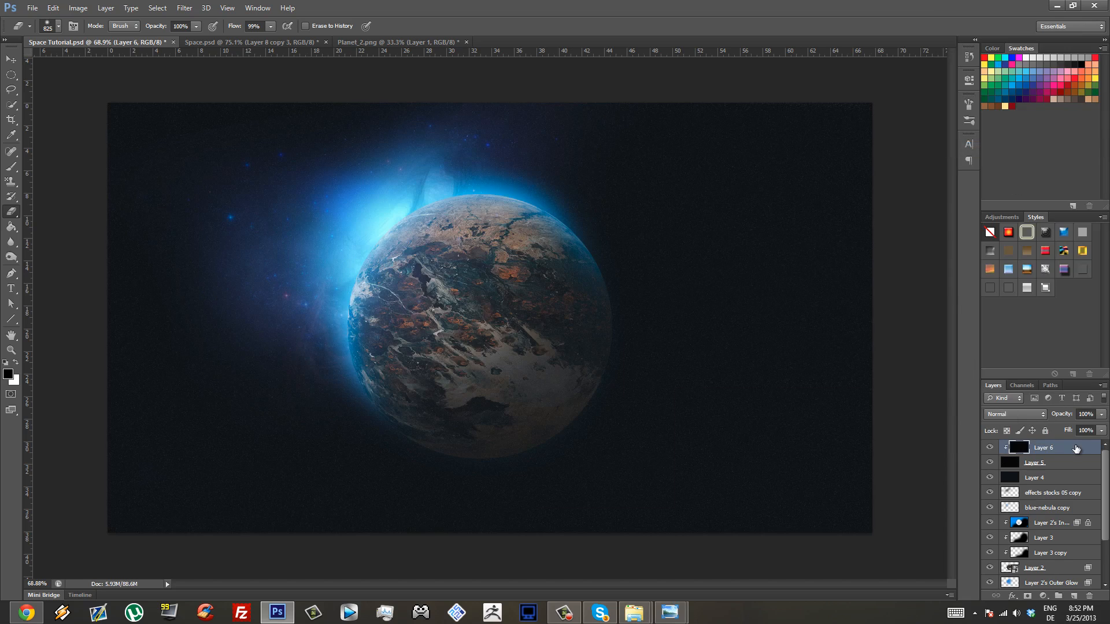
left_click(1031, 417)
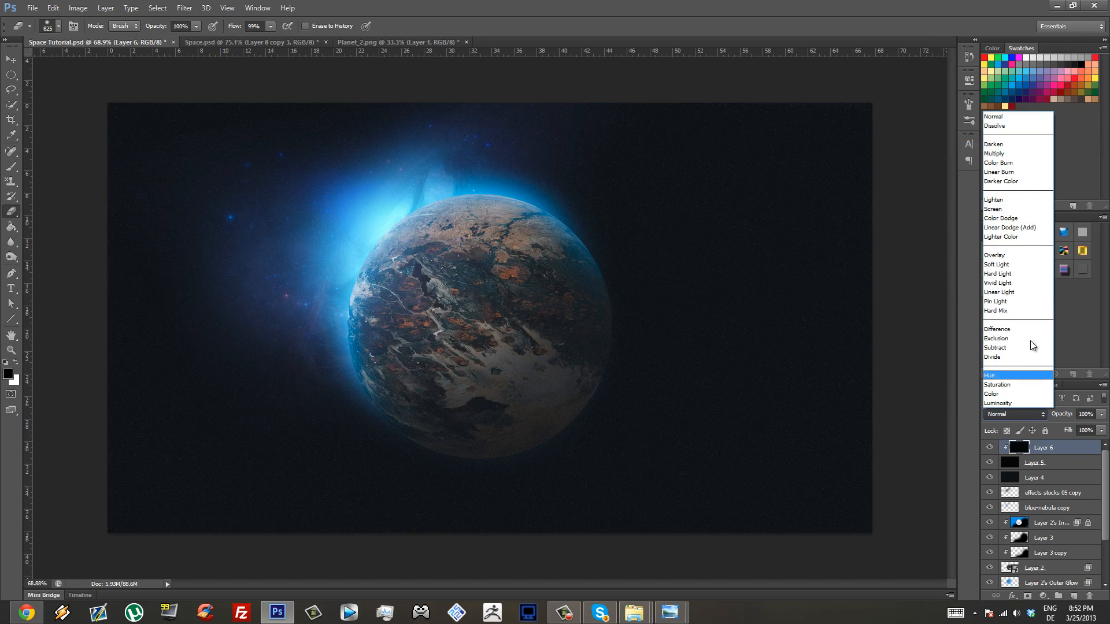
left_click(1018, 263)
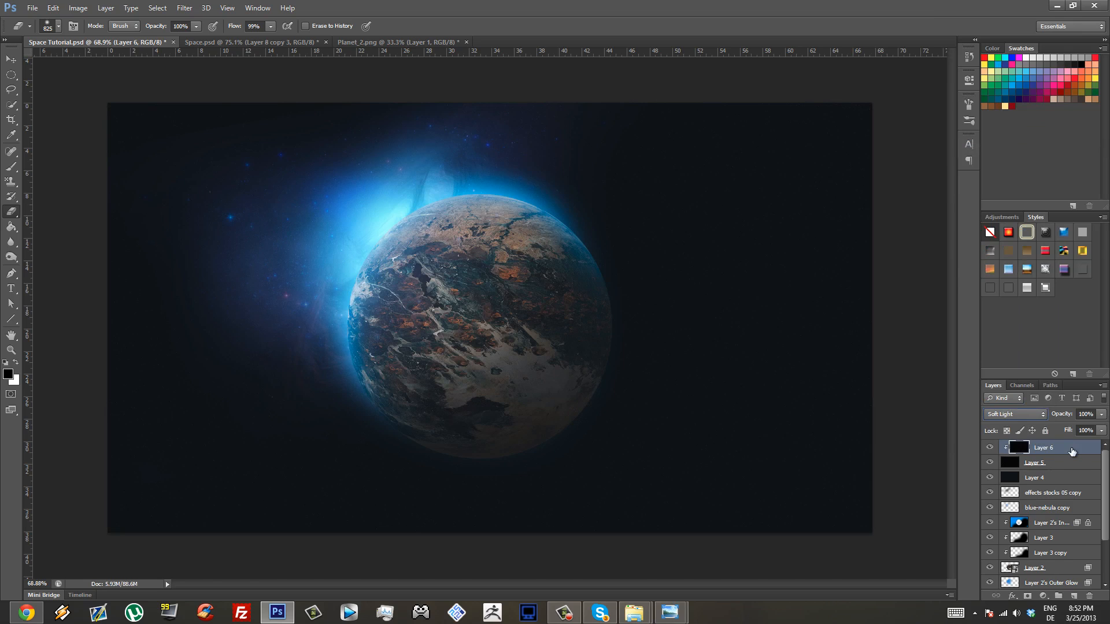
key("ctrl+s")
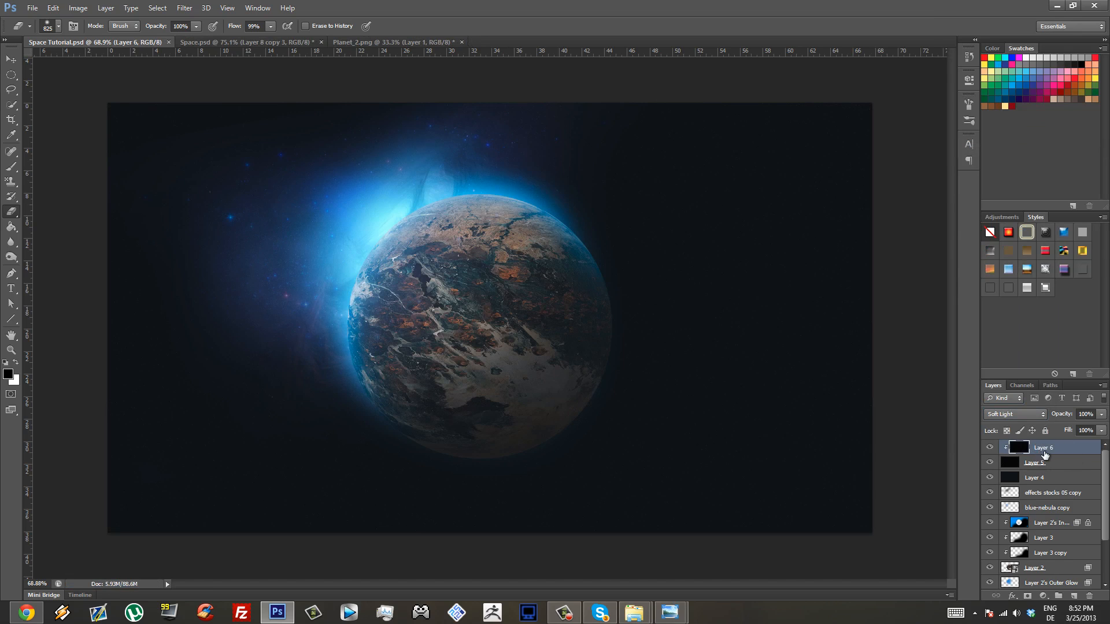
- Paste the copied texture into Space.psd to inspect its grain up close, hide the pasted layer, and return to Space Tutorial.psd
left_click(1037, 462)
left_click(246, 43)
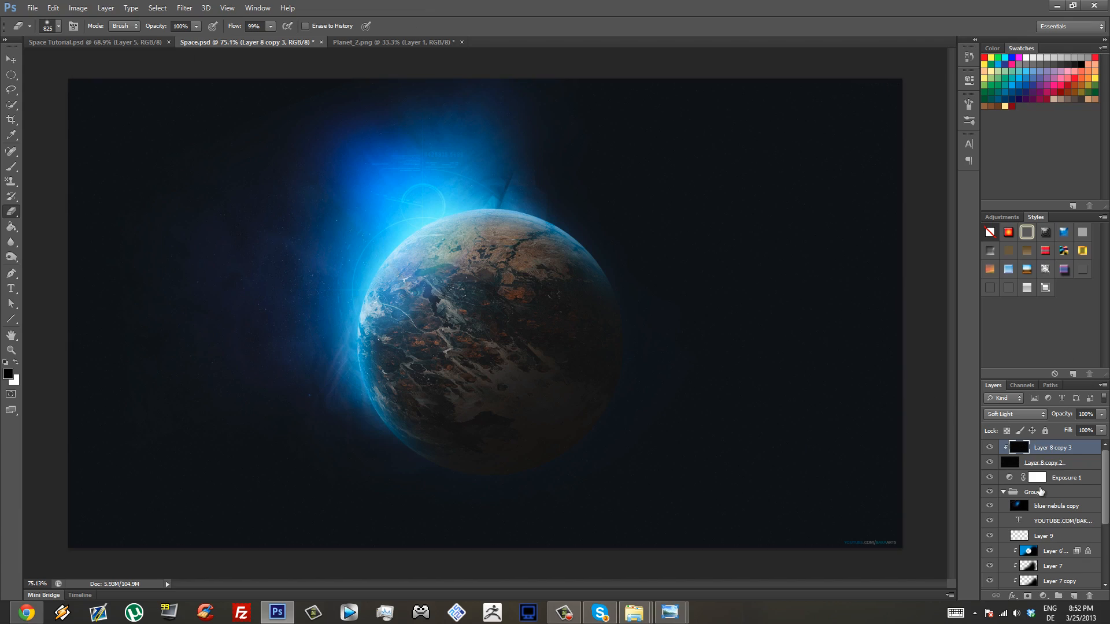
key("ctrl+v")
scroll(531, 361, "up", 3)
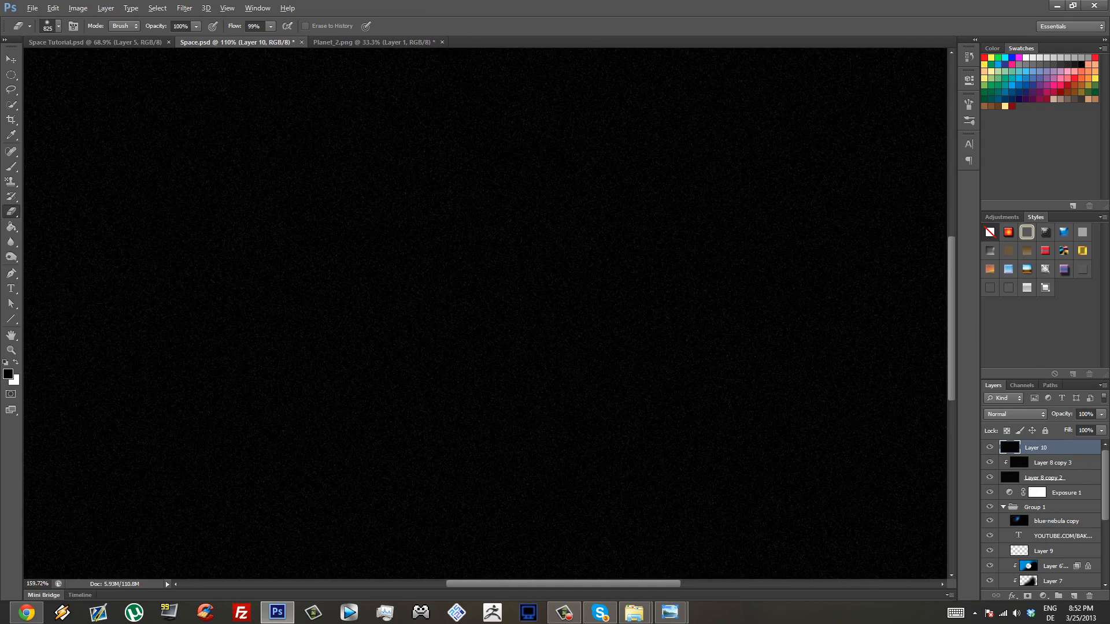
scroll(536, 364, "up", 2)
scroll(526, 338, "down", 6)
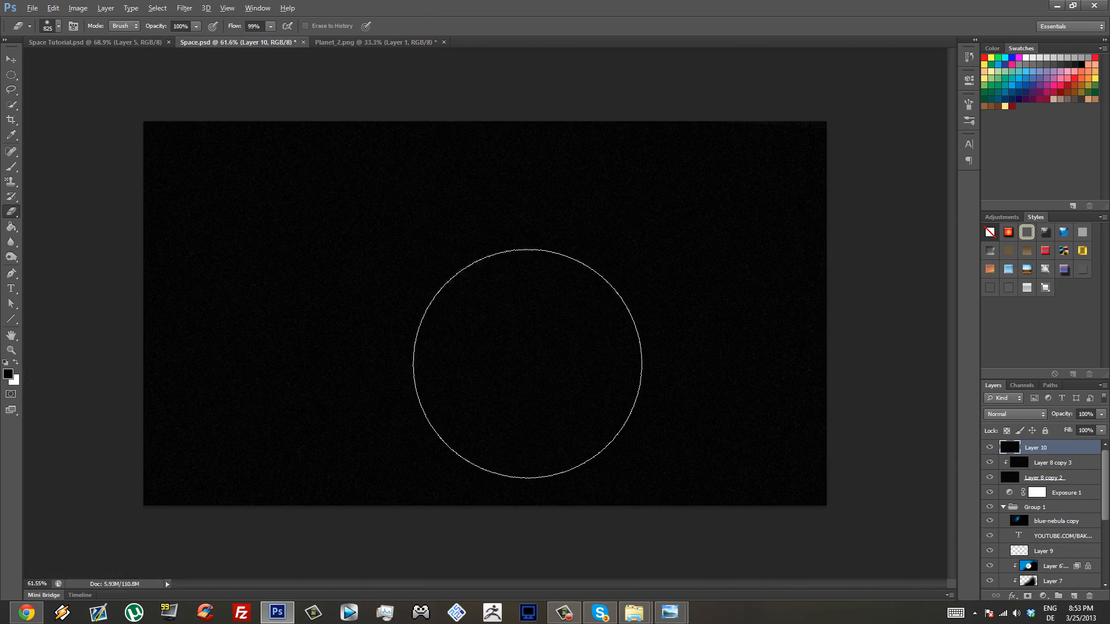
scroll(419, 364, "up", 1, "alt")
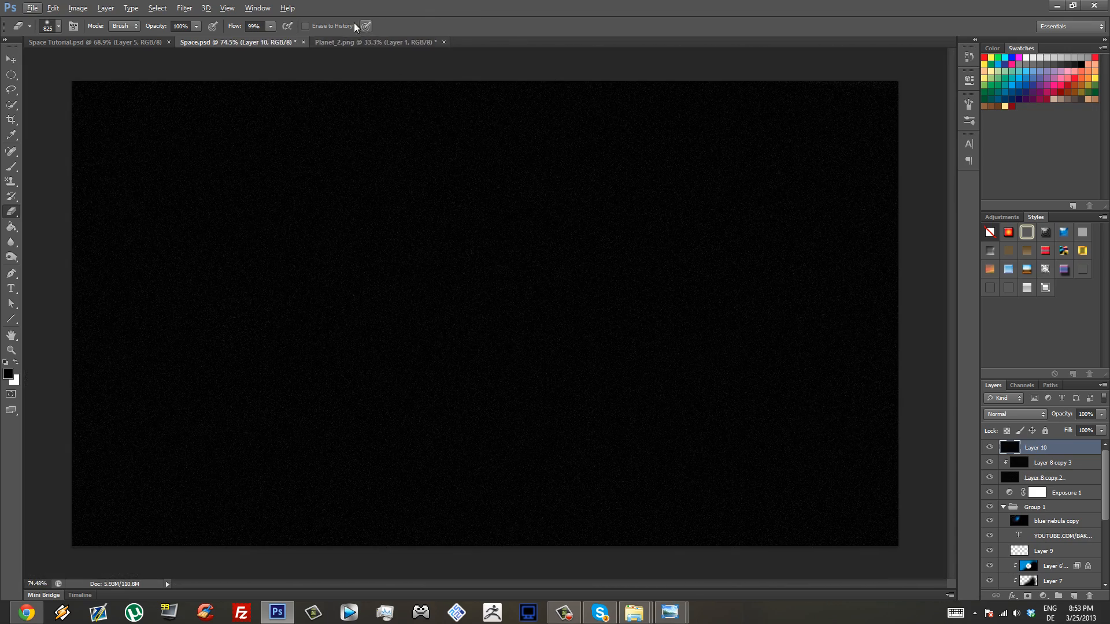
left_click(303, 42)
left_click(613, 233)
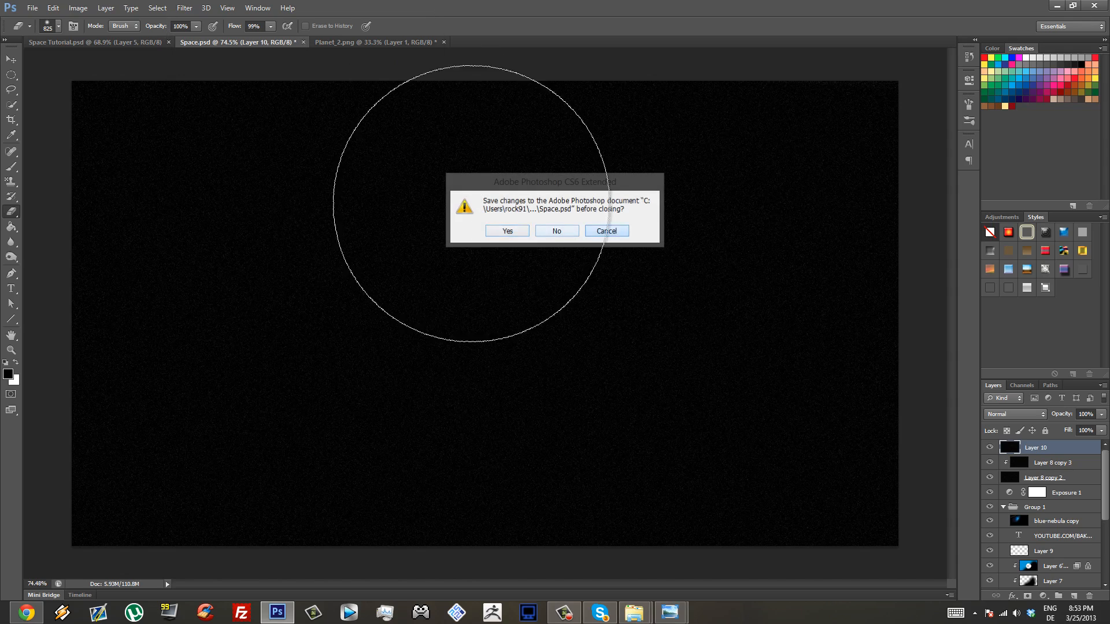
left_click(992, 452)
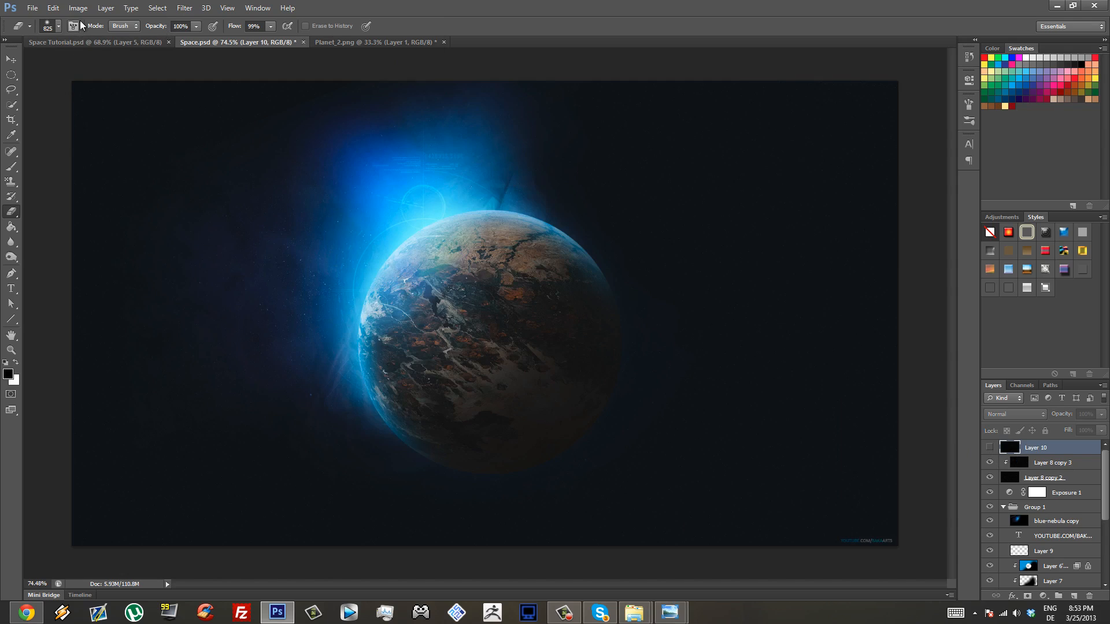
left_click(107, 43)
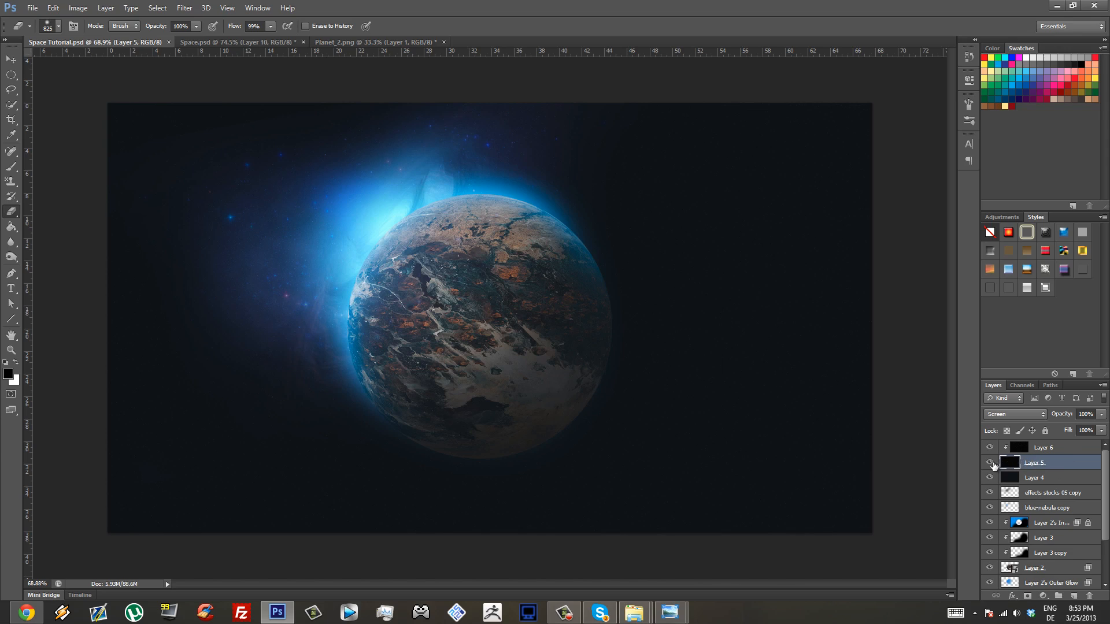
- Rename Layer 5 as Texture 1 and the clipped Layer 6 as Texture 2
double_click(1035, 463)
type("Texture 1")
key("Return")
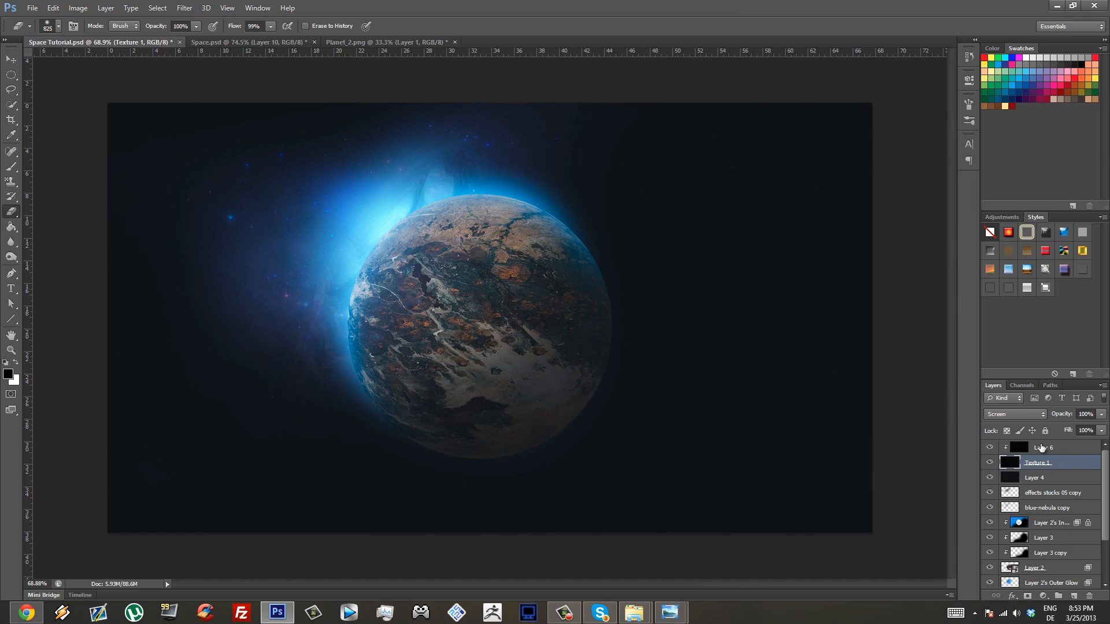
double_click(1040, 448)
type("Textur")
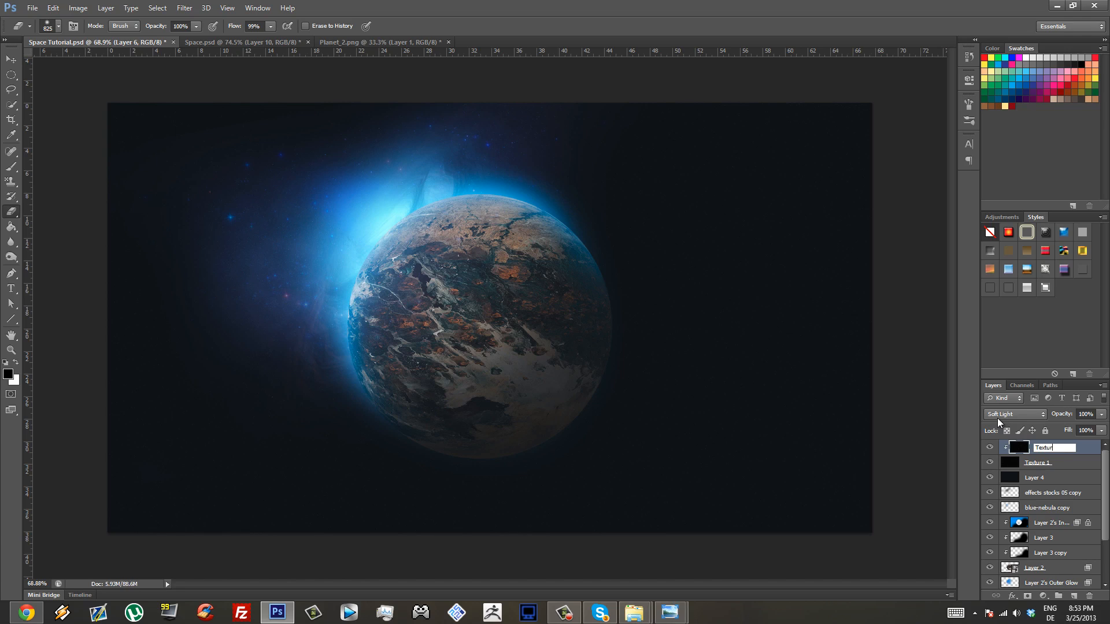
type("e 2")
key("Return")
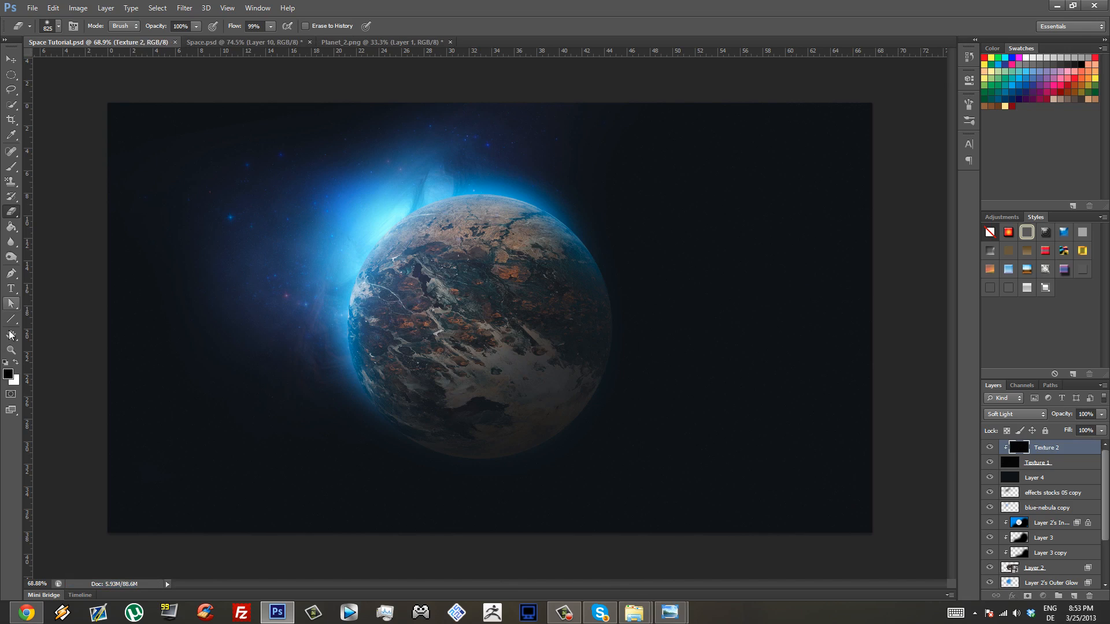
- Examine the planet, its glow and the dark textured background at 100% zoom and in full view
left_click(11, 350)
left_click(297, 26)
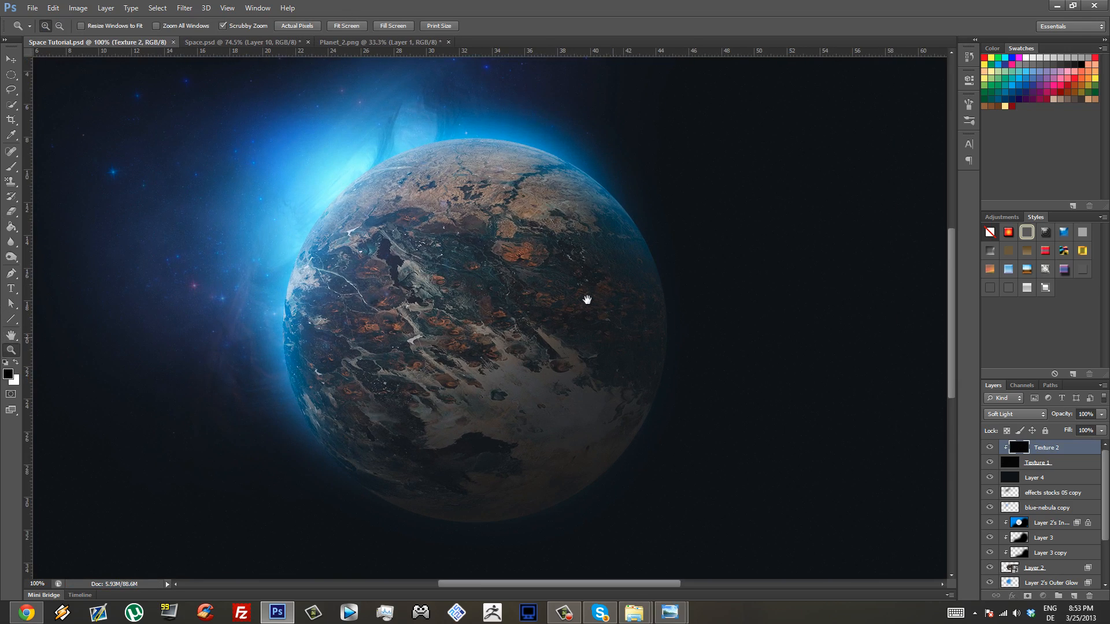
left_click_drag(586, 300, 443, 233)
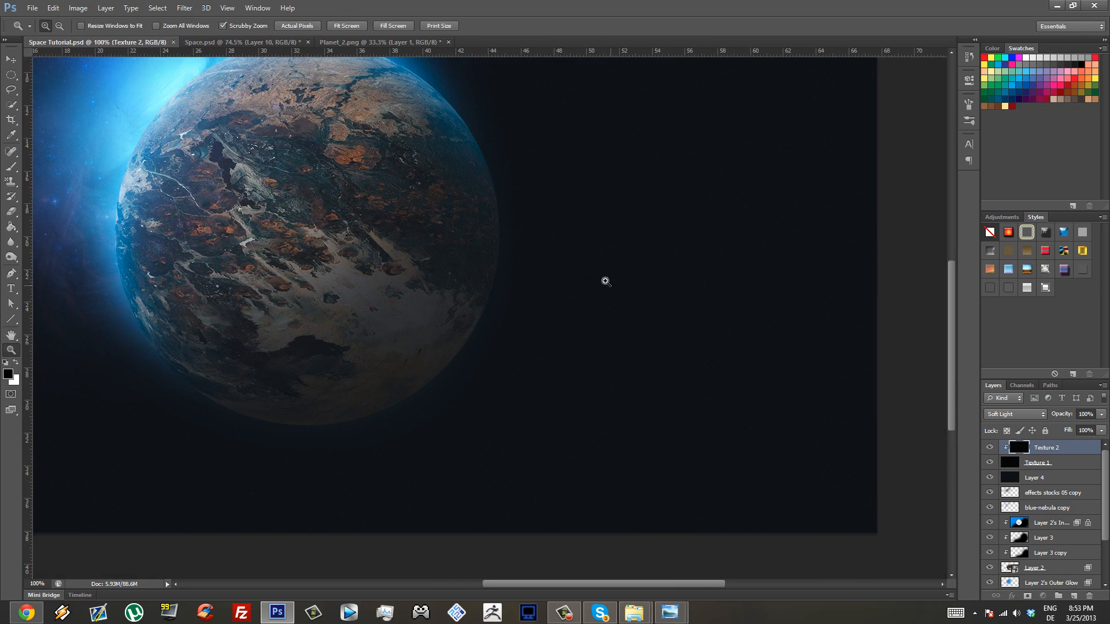
left_click_drag(574, 289, 449, 254)
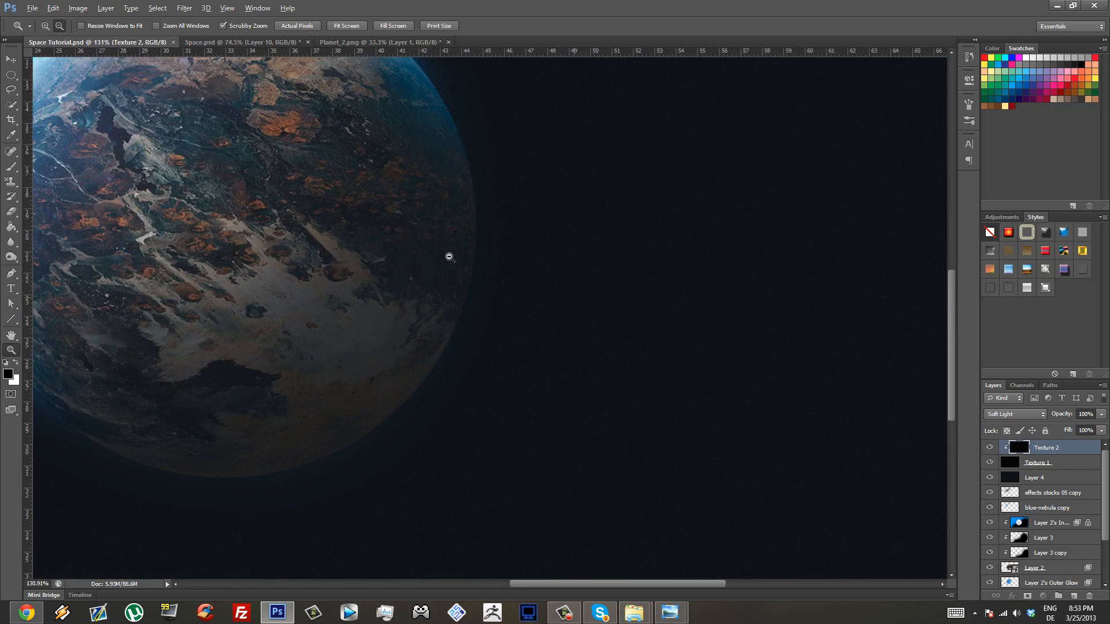
left_click(298, 26)
left_click_drag(448, 297, 564, 330)
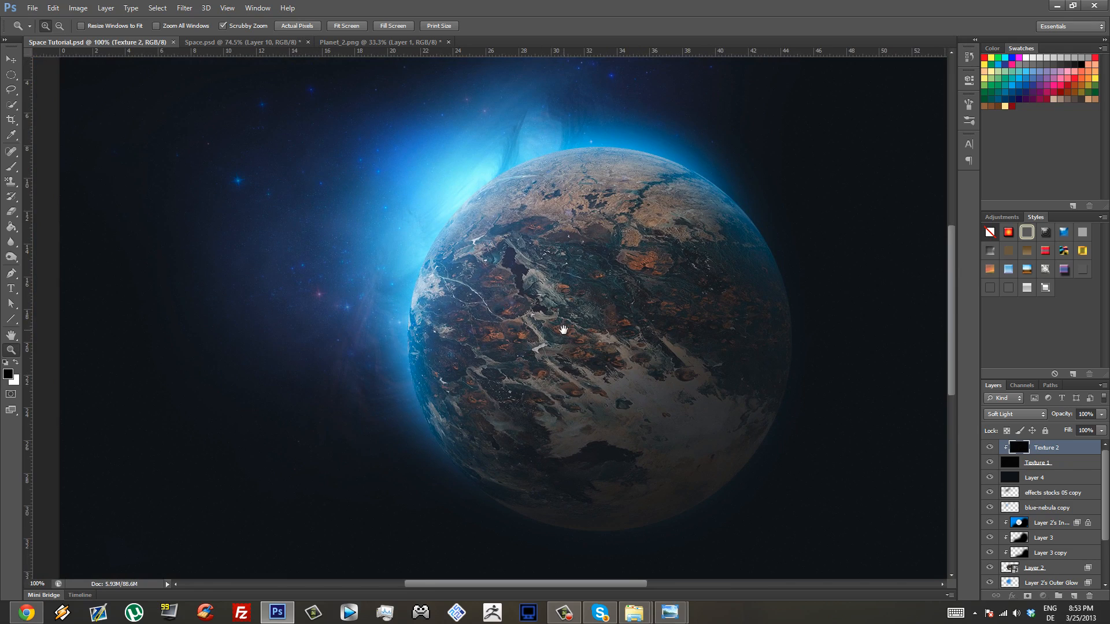
scroll(564, 330, "down", 1)
scroll(681, 336, "down", 2)
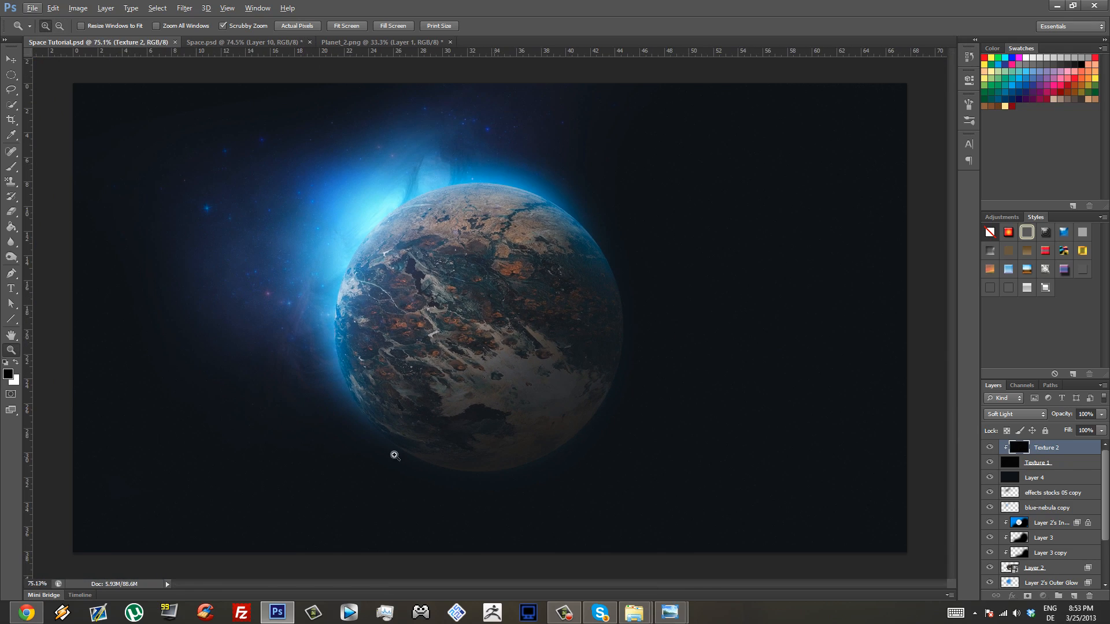
left_click(1053, 448)
left_click_drag(1055, 480, 1006, 484)
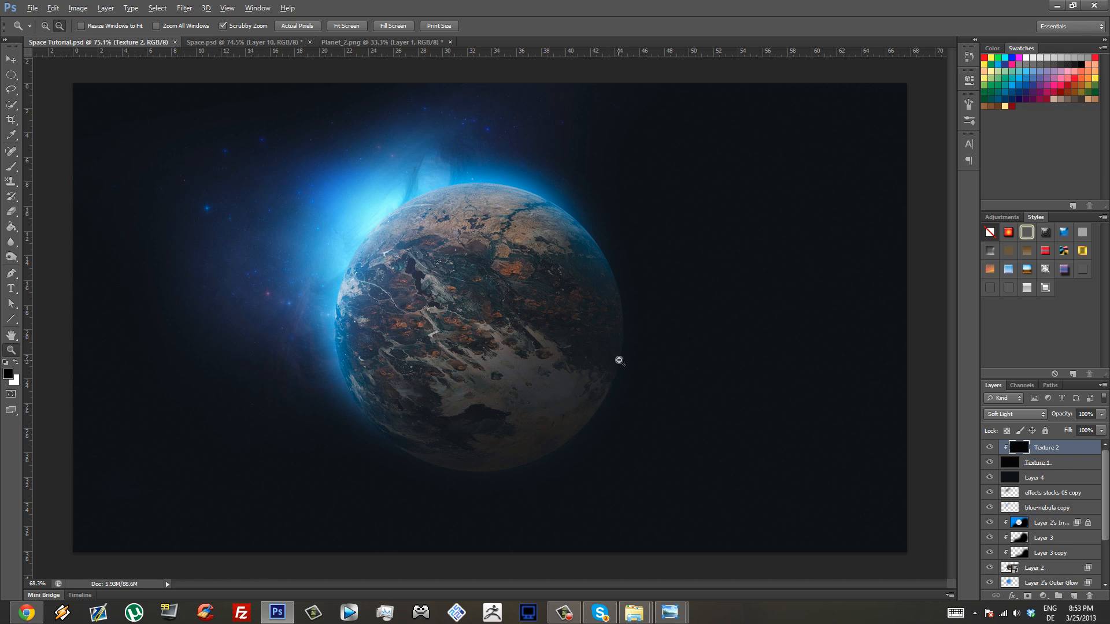
scroll(619, 361, "down", 2)
scroll(477, 293, "up", 1)
scroll(477, 294, "up", 1)
- Add a new layer above Texture 2 and set up a soft brush of 453 px with 0% hardness
left_click(1073, 596)
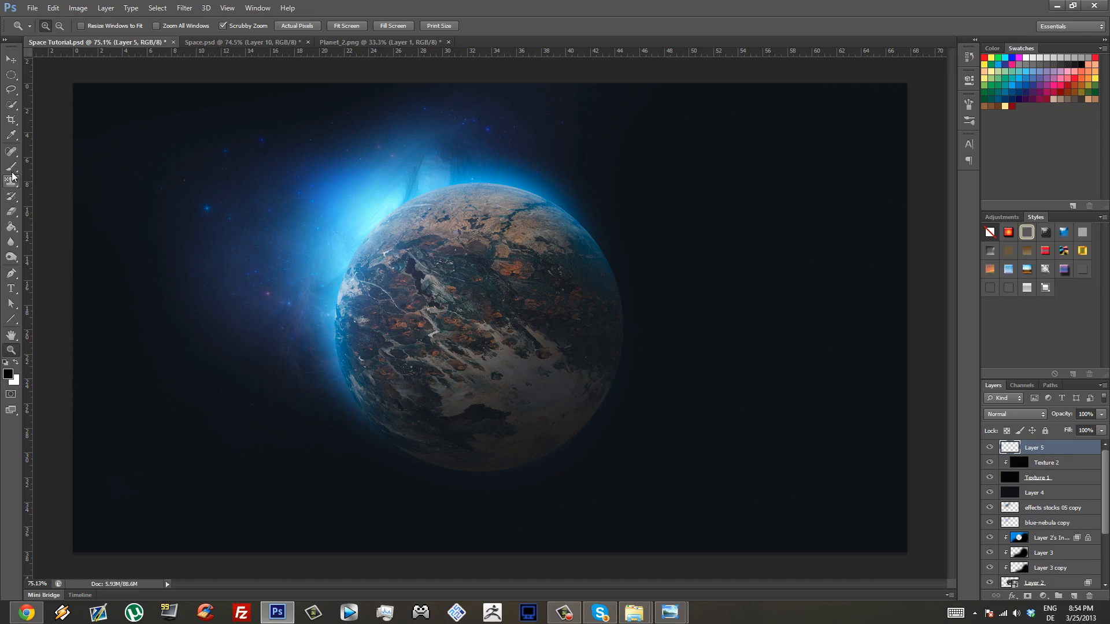
left_click(11, 167)
left_click(57, 28)
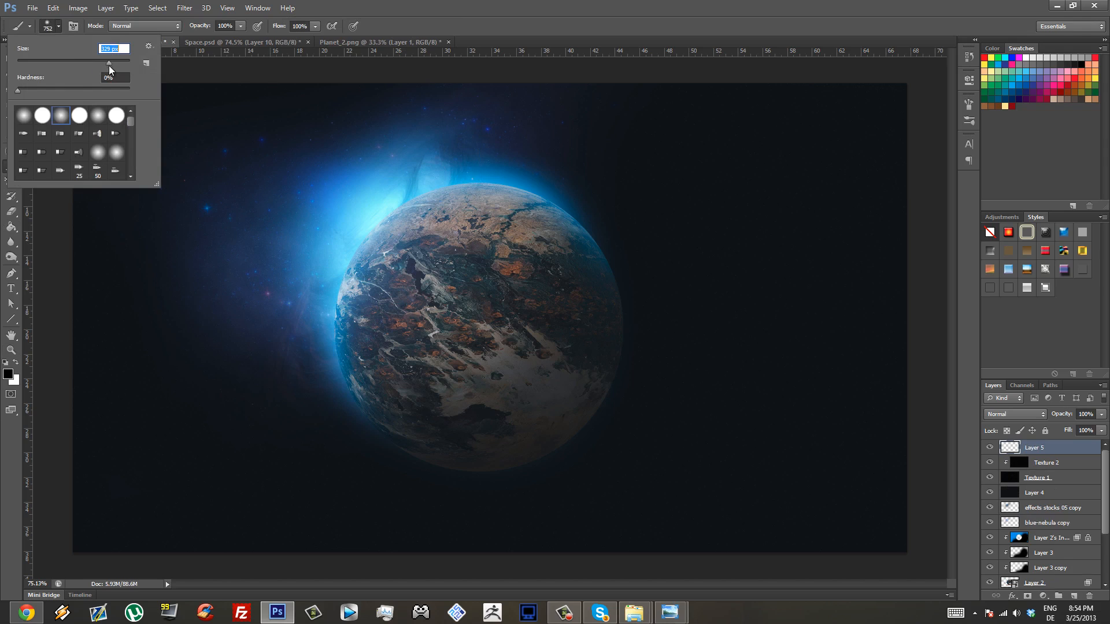
left_click(1052, 448)
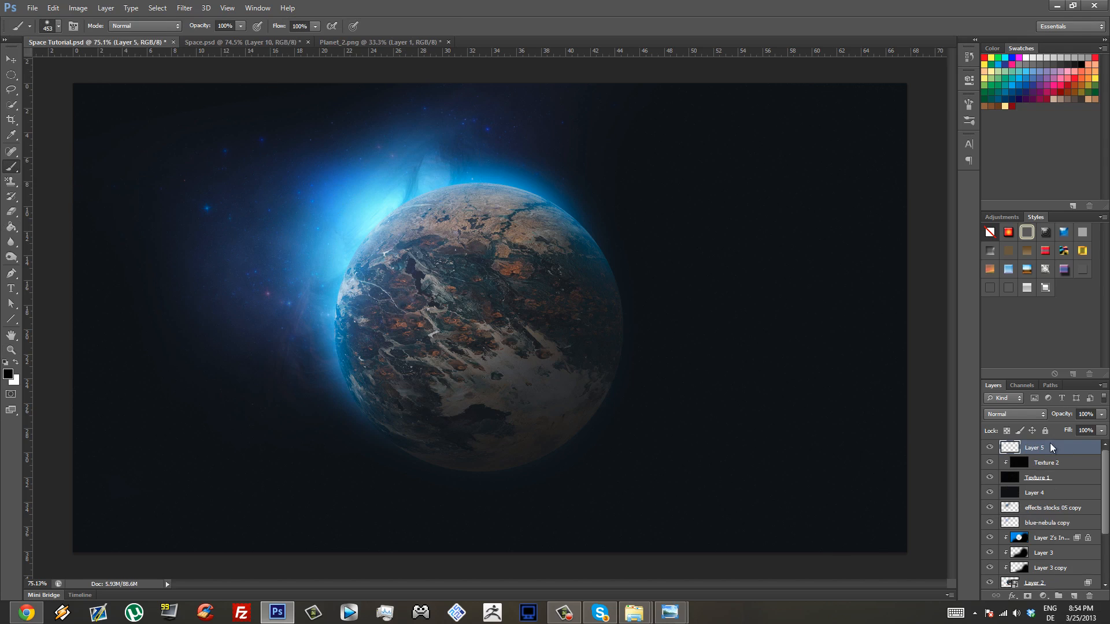
- Paint a soft patch of bright blue from the swatches over the glow at the planet's upper-left edge on Layer 5
left_click(1026, 77)
left_click(401, 193)
key("ctrl+z")
left_click(383, 223)
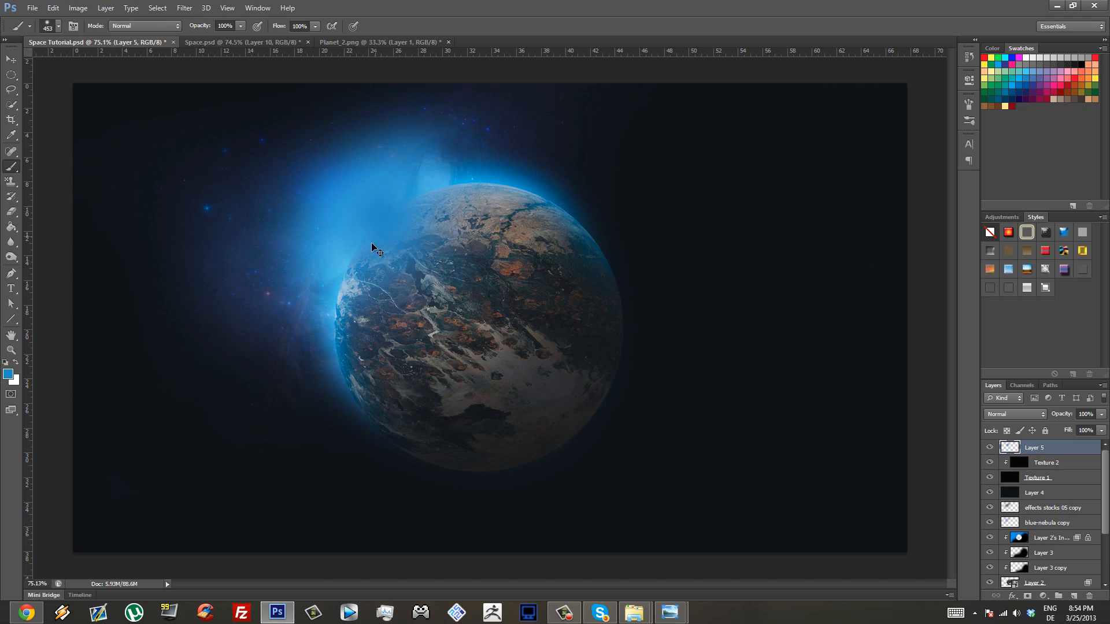
key("ctrl+z")
left_click(373, 243)
left_click_drag(343, 251, 322, 235)
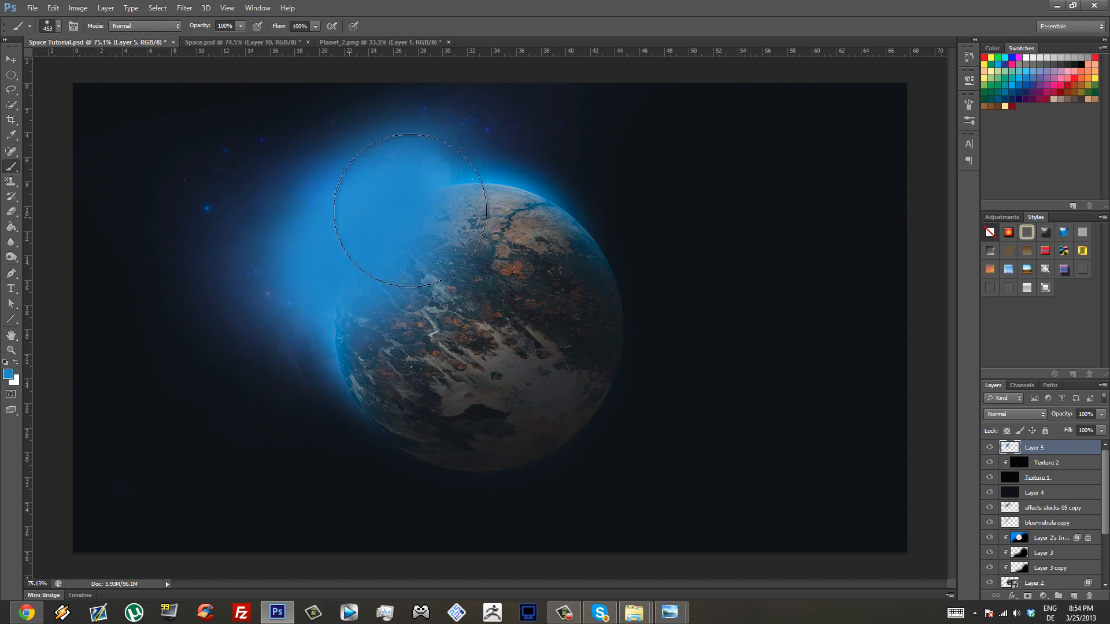
- Set the painted glow layer to Screen at 85% opacity, nudge it slightly up and to the right, and save the document
left_click(1042, 416)
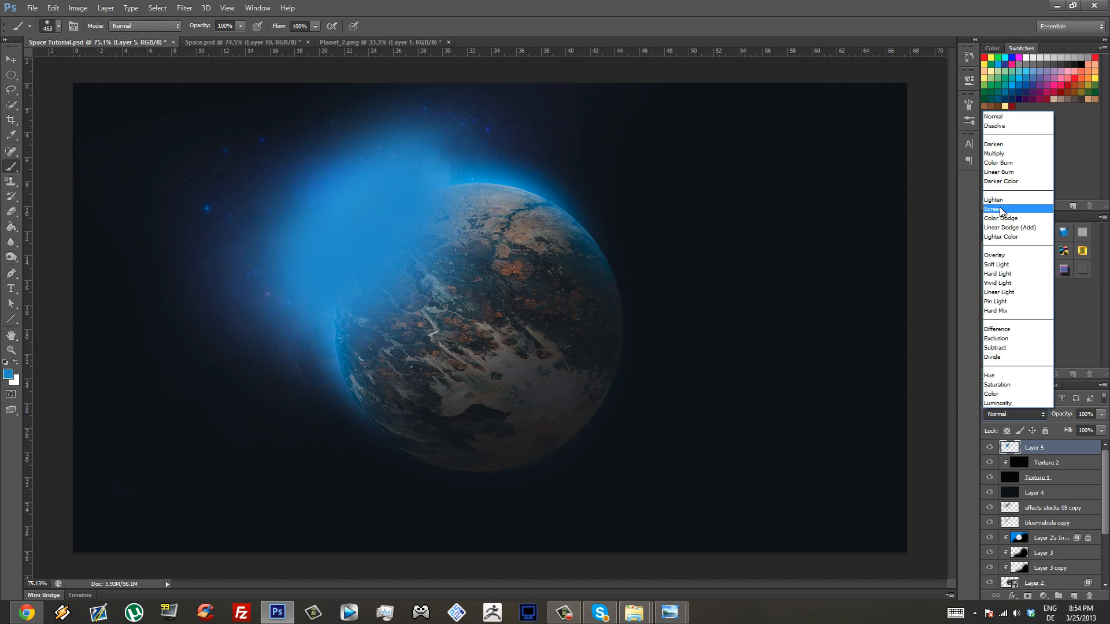
left_click(1021, 209)
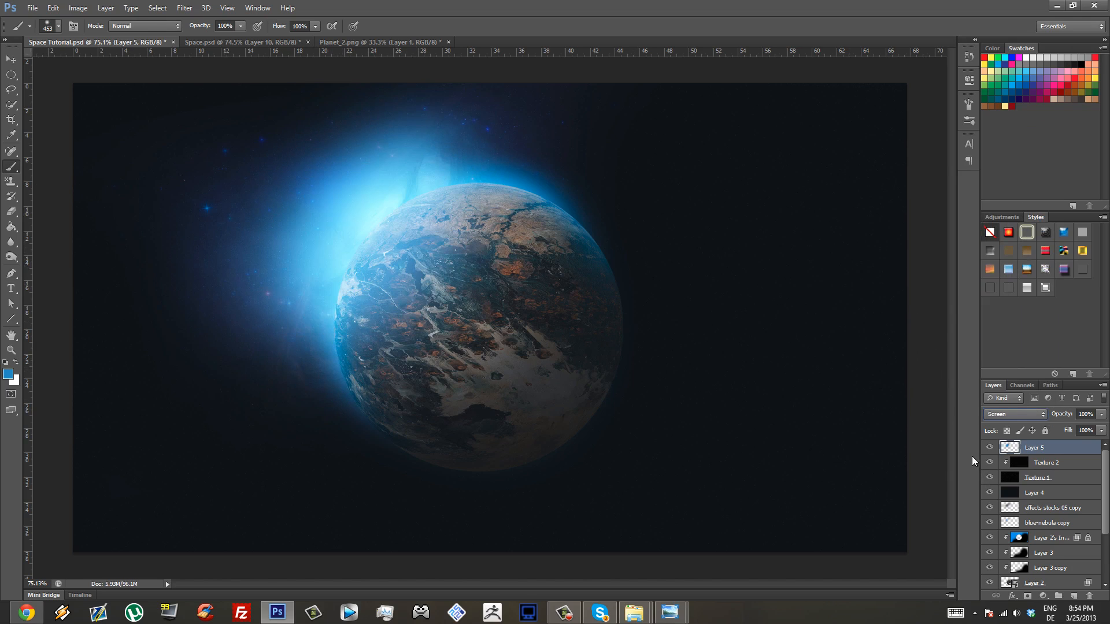
mouse_move(510, 296)
left_mouse_down()
mouse_move(539, 295)
mouse_move(527, 287)
left_mouse_up()
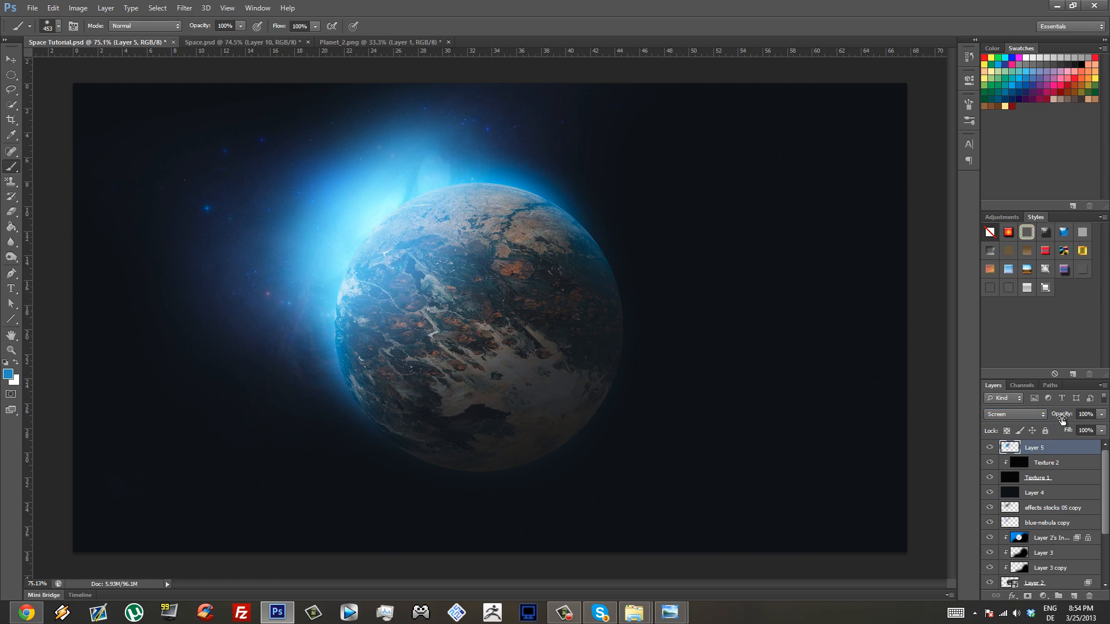
left_click_drag(1062, 420, 1043, 422)
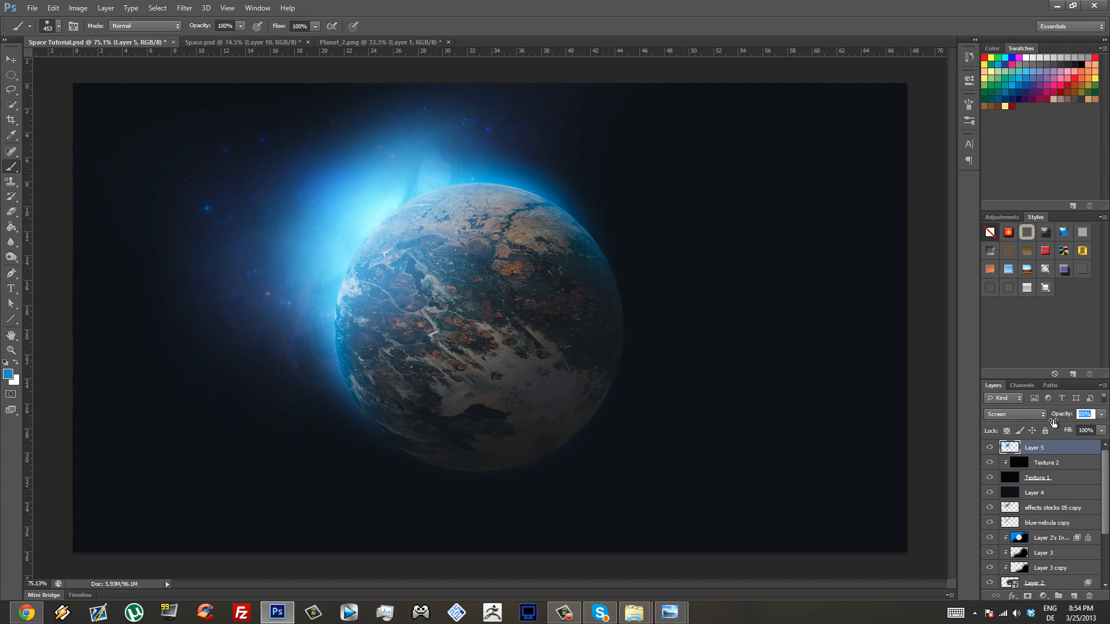
key("ctrl+s")
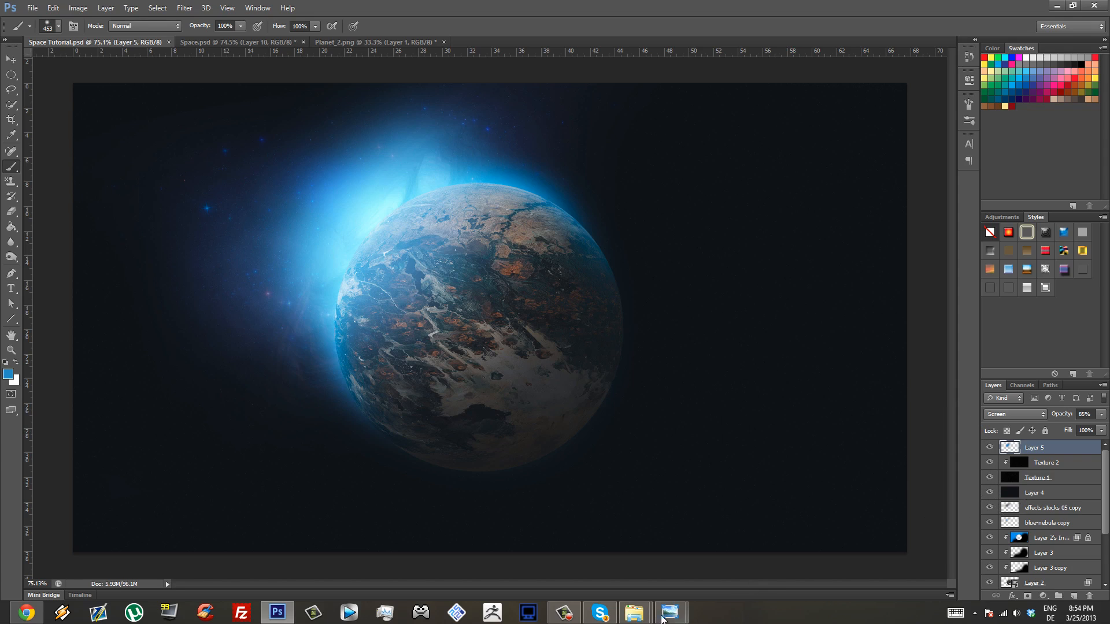
- Try a single stamp of the 784 px technical-circle brush over the planet in blue on Layer 5, and undo it
left_click(634, 613)
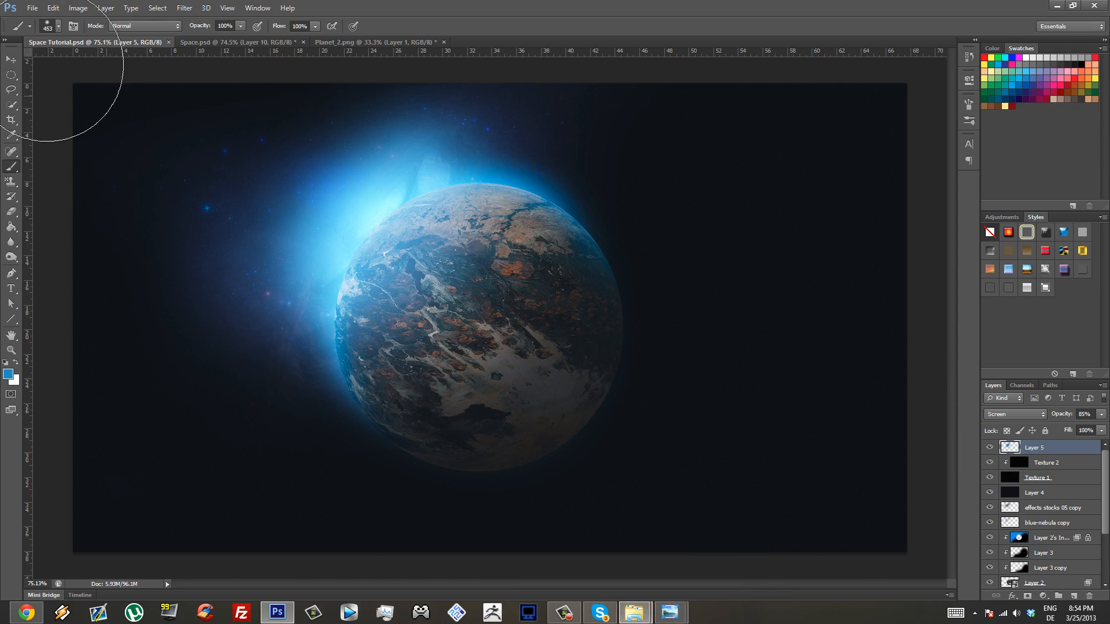
left_click(53, 29)
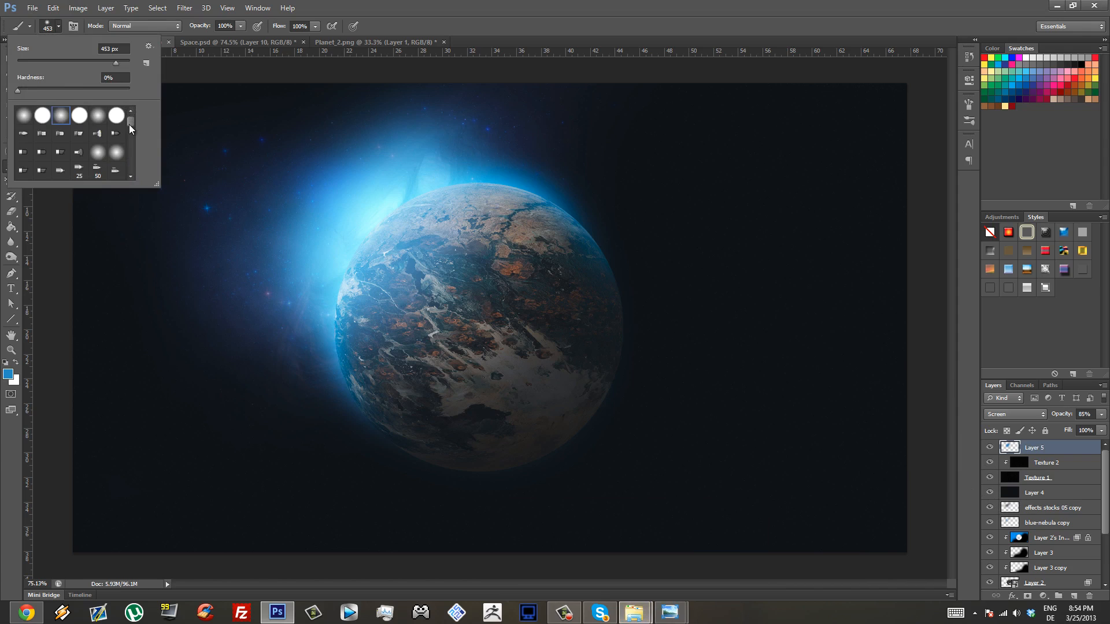
left_click_drag(129, 124, 140, 167)
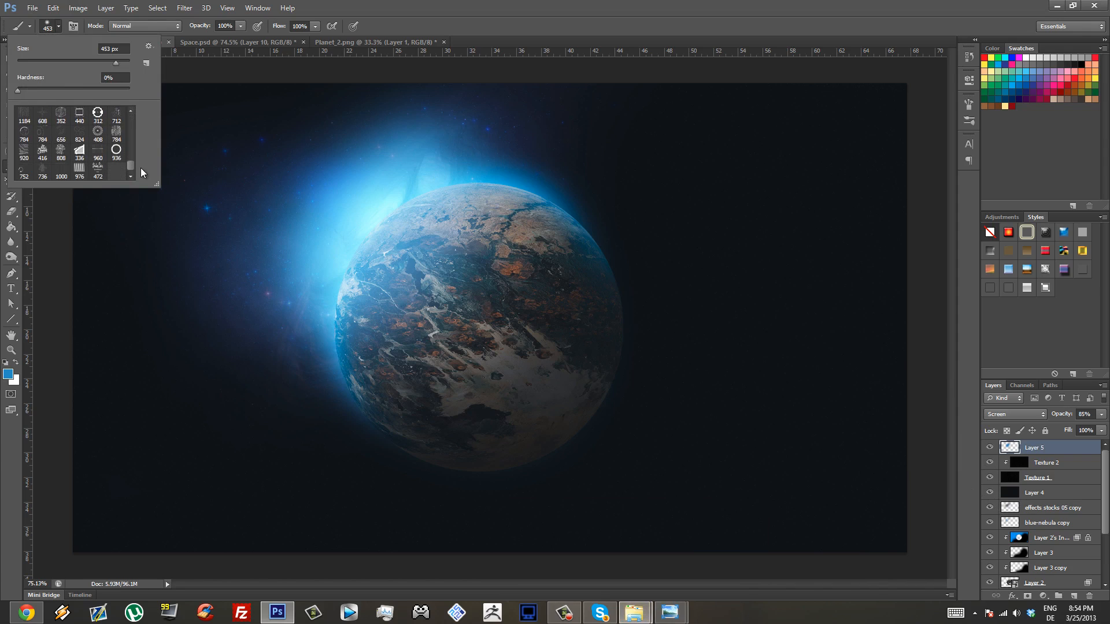
left_click(24, 151)
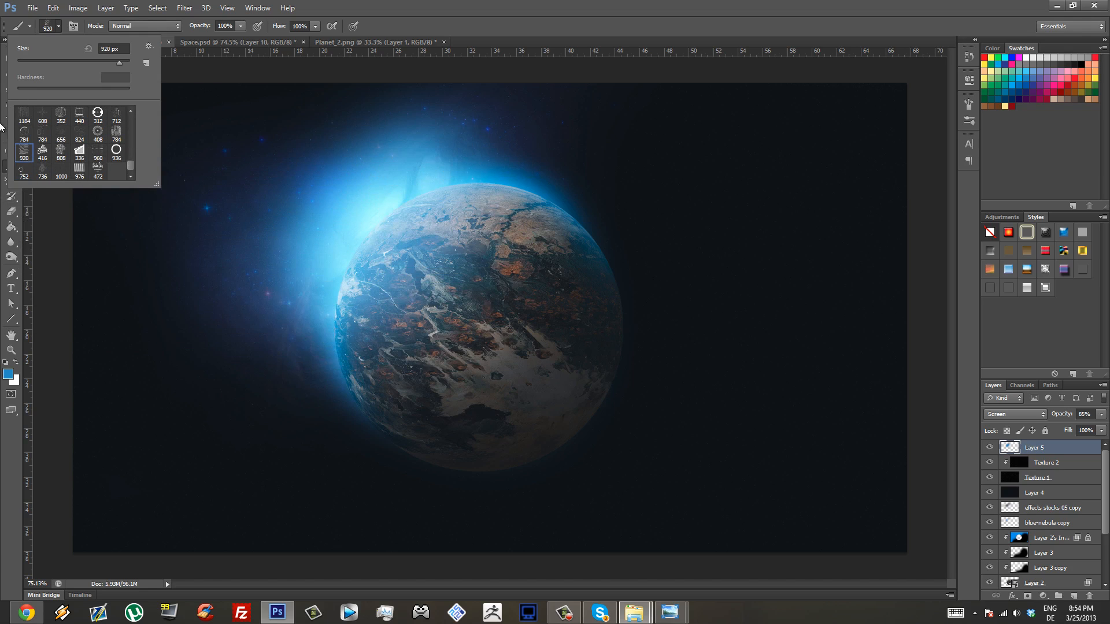
left_click(23, 133)
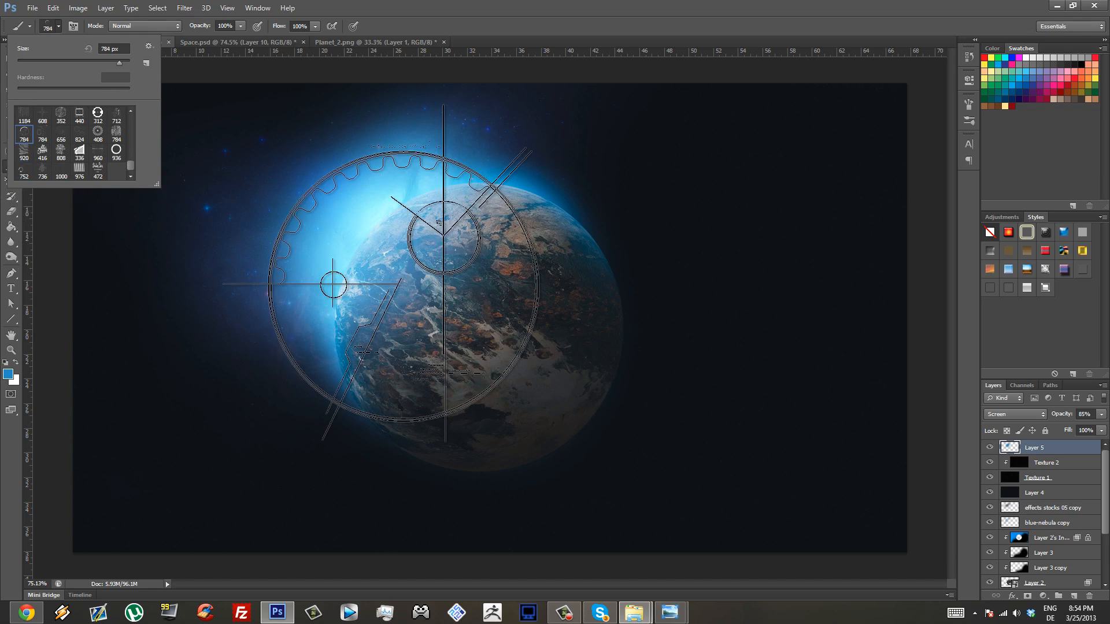
left_click(411, 311)
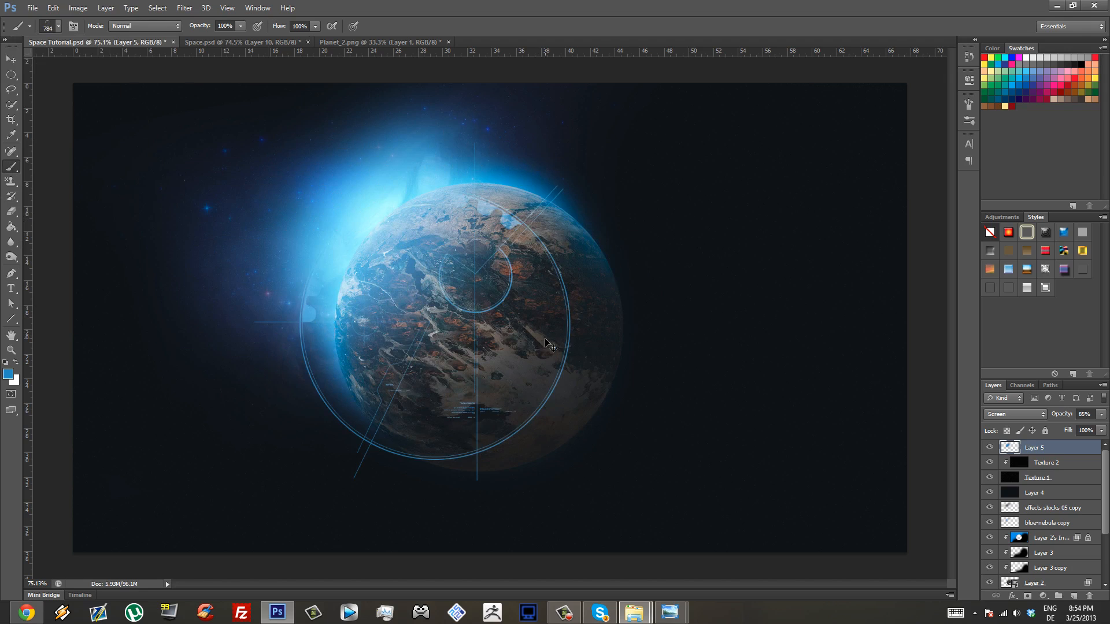
key("ctrl+z")
- Choose the 712 px technical-circle brush from the brush presets
left_click(54, 29)
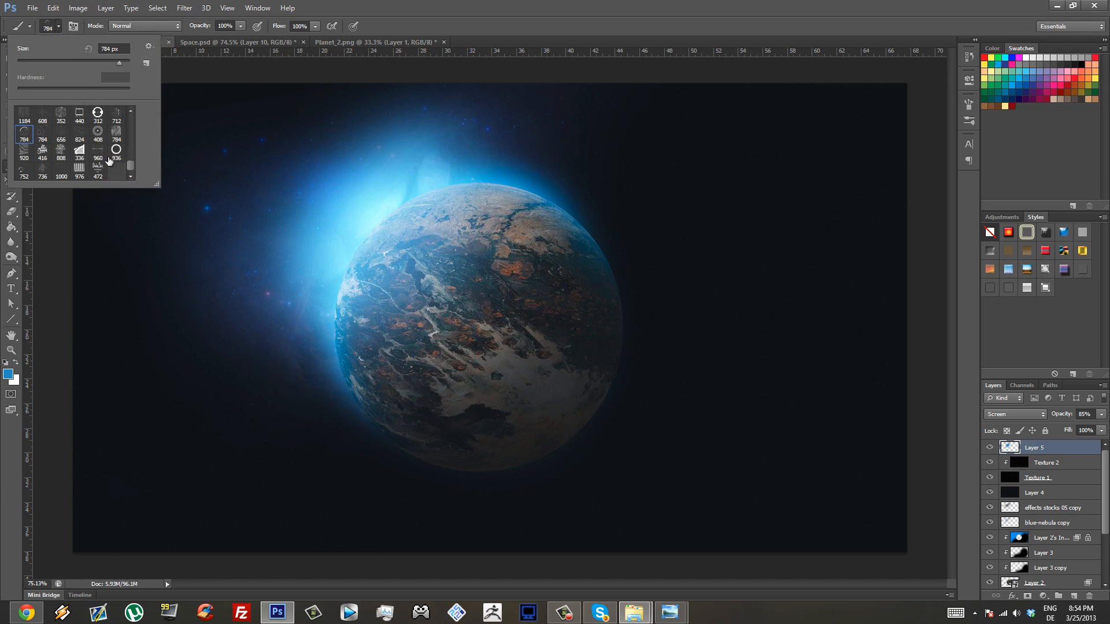
scroll(116, 151, "up", 1)
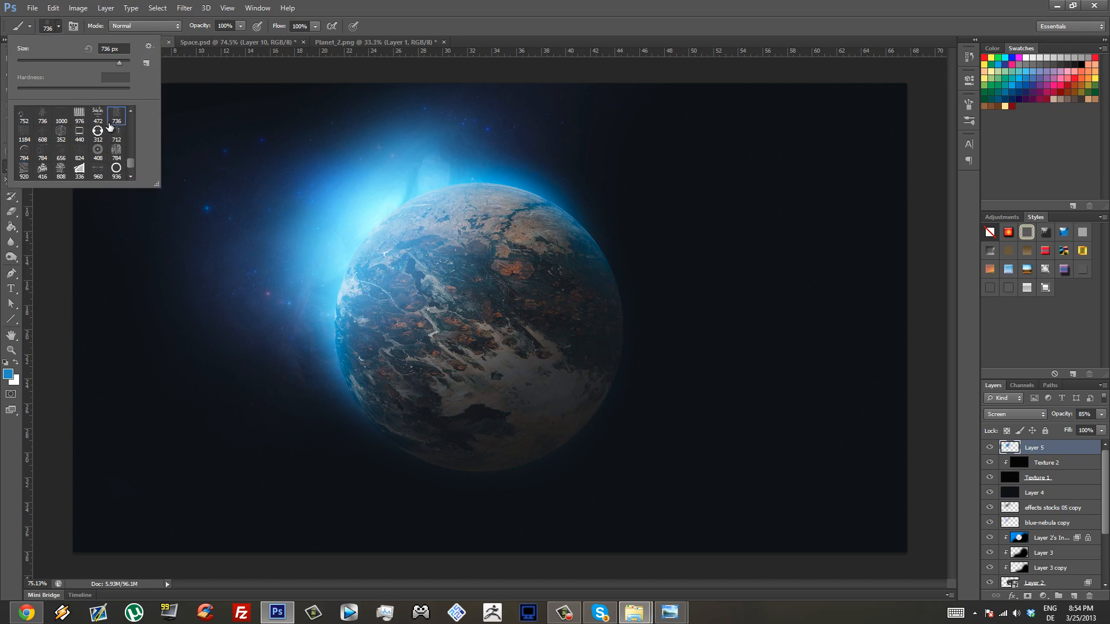
left_click(116, 133)
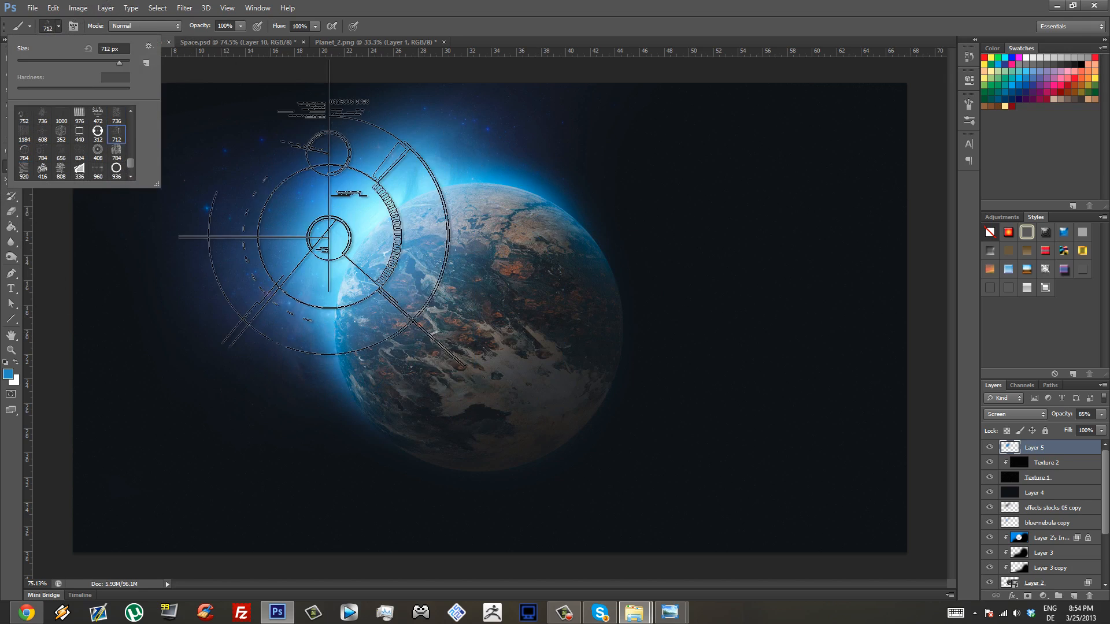
left_click(1052, 452)
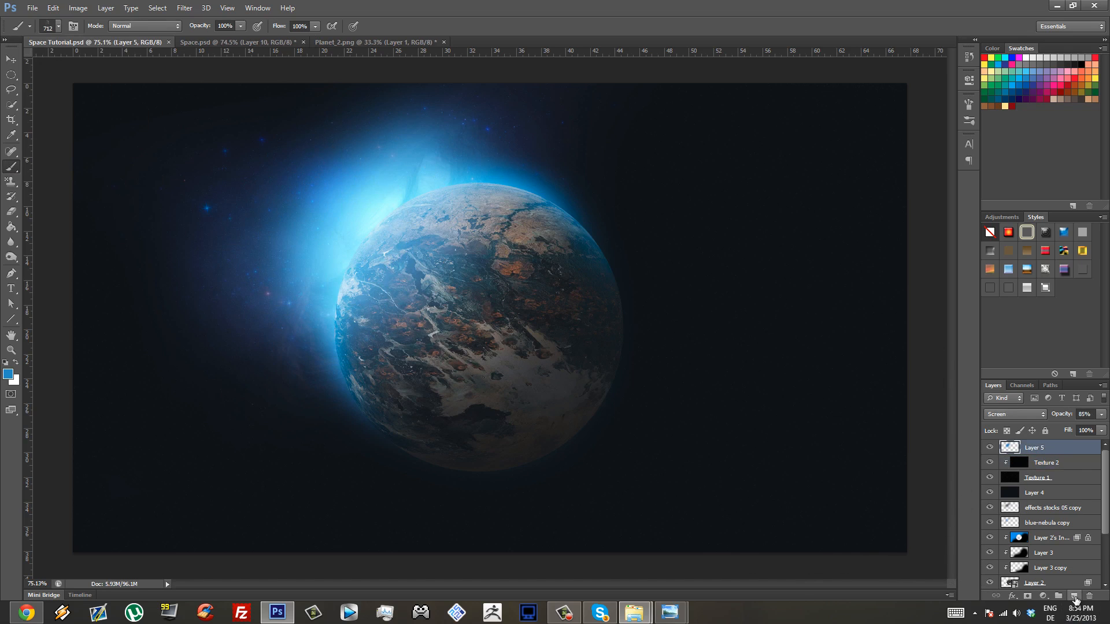
- Add a new layer above Layer 5 set to Overlay, save the document, and choose white as the paint color
left_click(1074, 596)
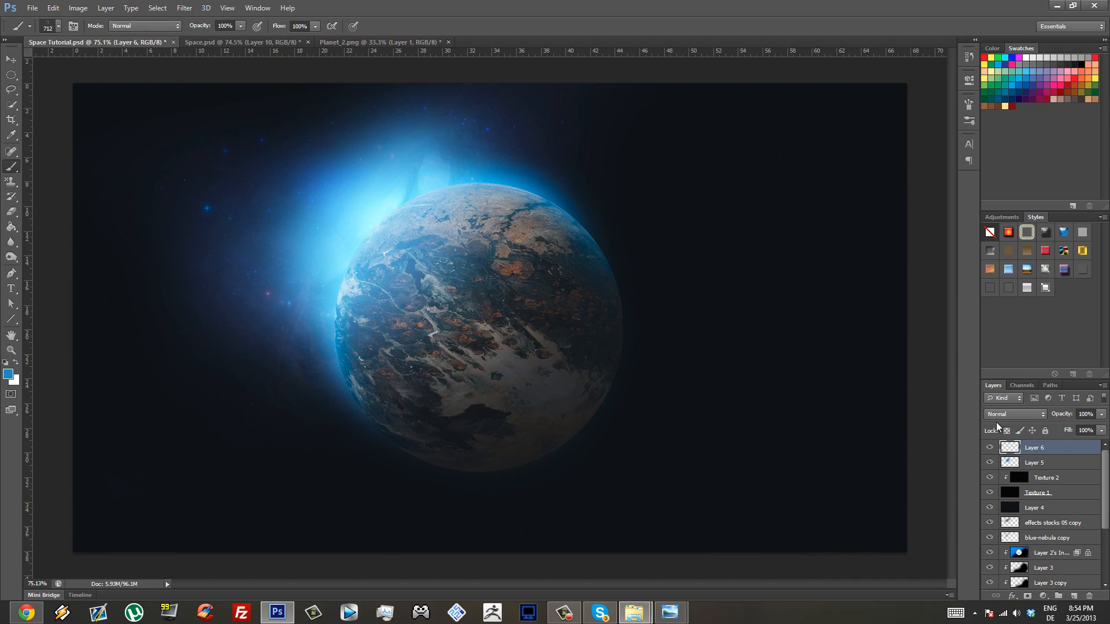
left_click(1025, 416)
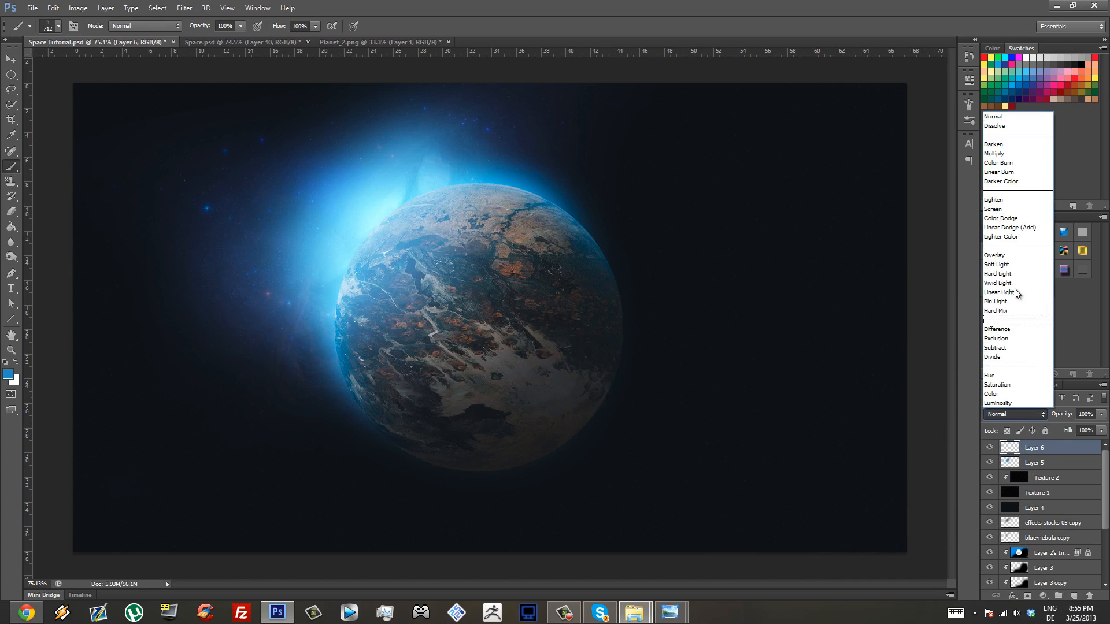
left_click(1020, 255)
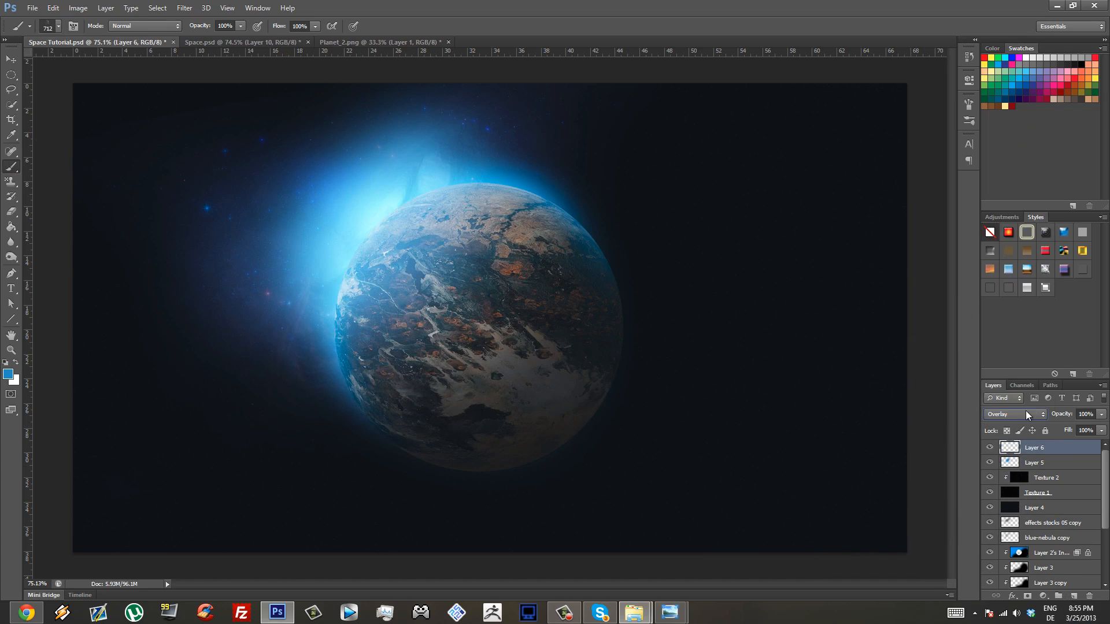
key("ctrl+s")
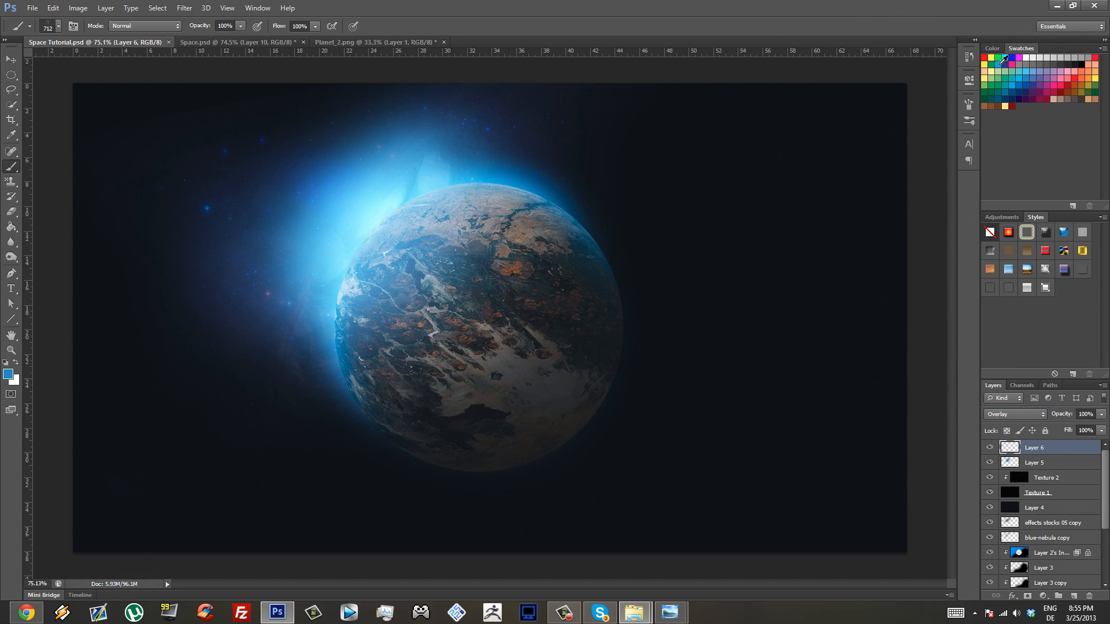
left_click(1029, 56)
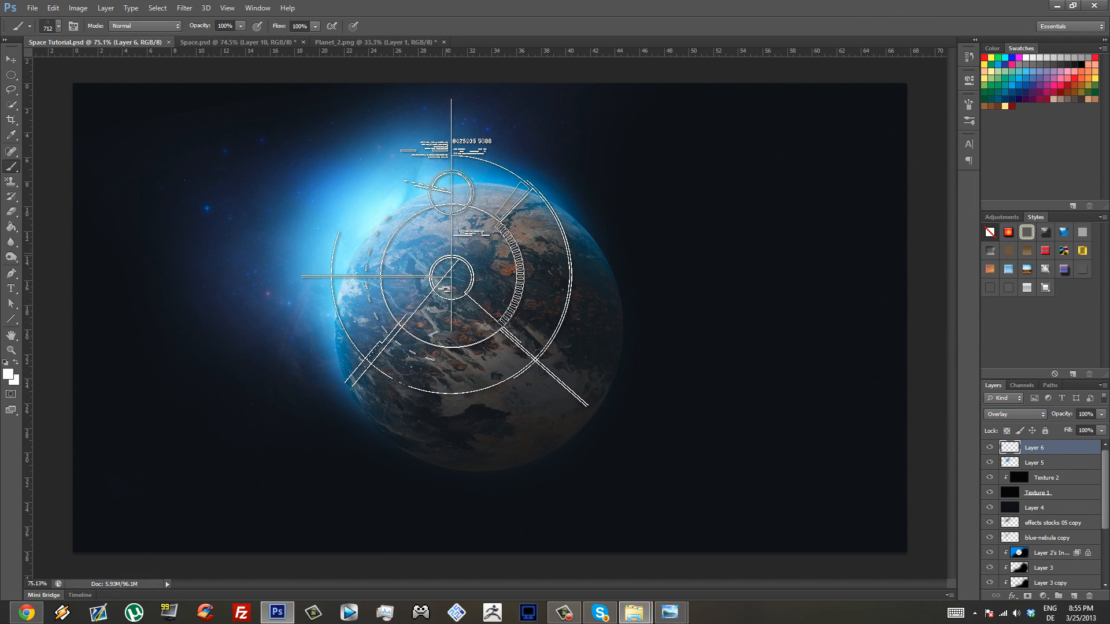
- Try stamping the technical circle over the planet at 712 px, undo it, and stamp it at 852 px to match the planet's outline
left_click(457, 298)
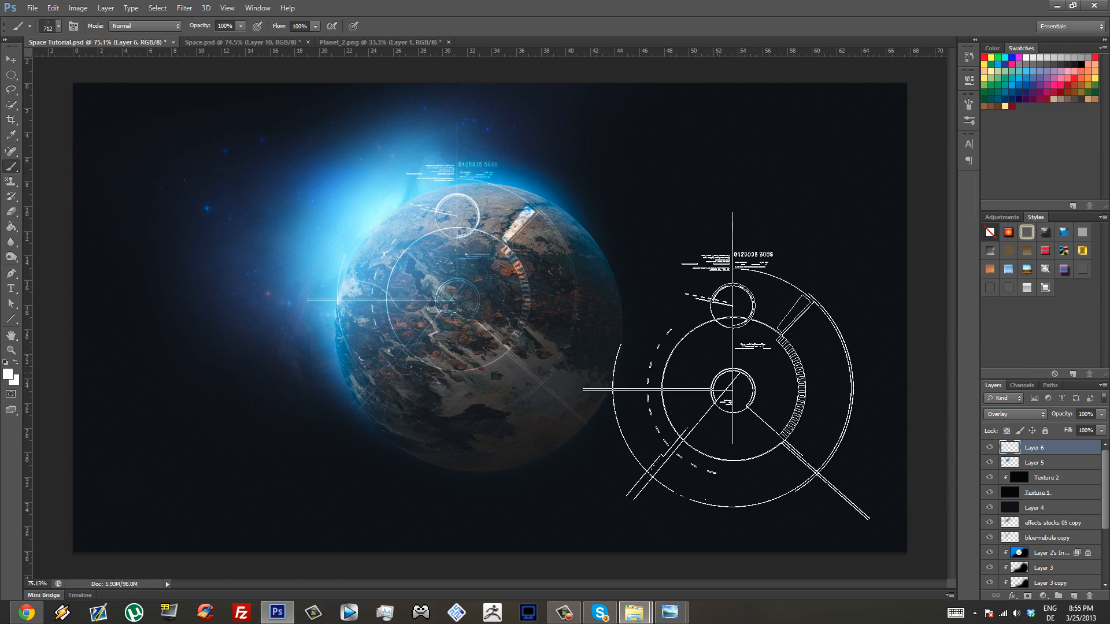
key("ctrl+z")
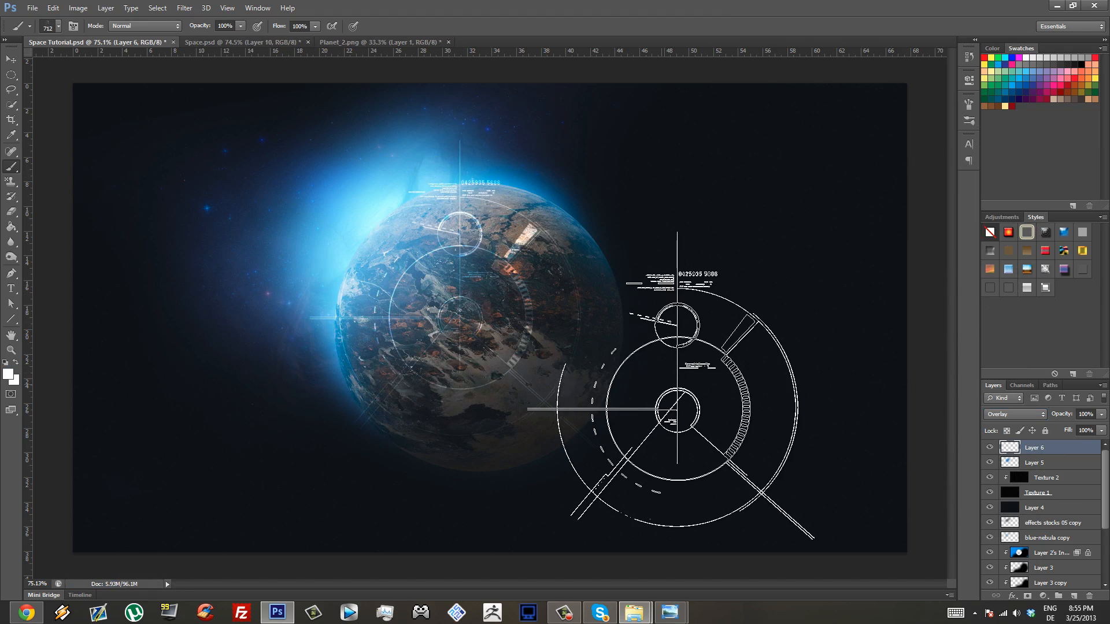
left_click(50, 29)
key("shift+Up")
key("shift+Up")
key("shift+Up")
key("shift+Up")
key("shift+Up")
key("shift+Up")
key("shift+Up")
key("shift+Up")
key("shift+Up")
key("shift+Up")
key("shift+Up")
key("shift+Up")
key("shift+Up")
key("shift+Up")
key("shift+Up")
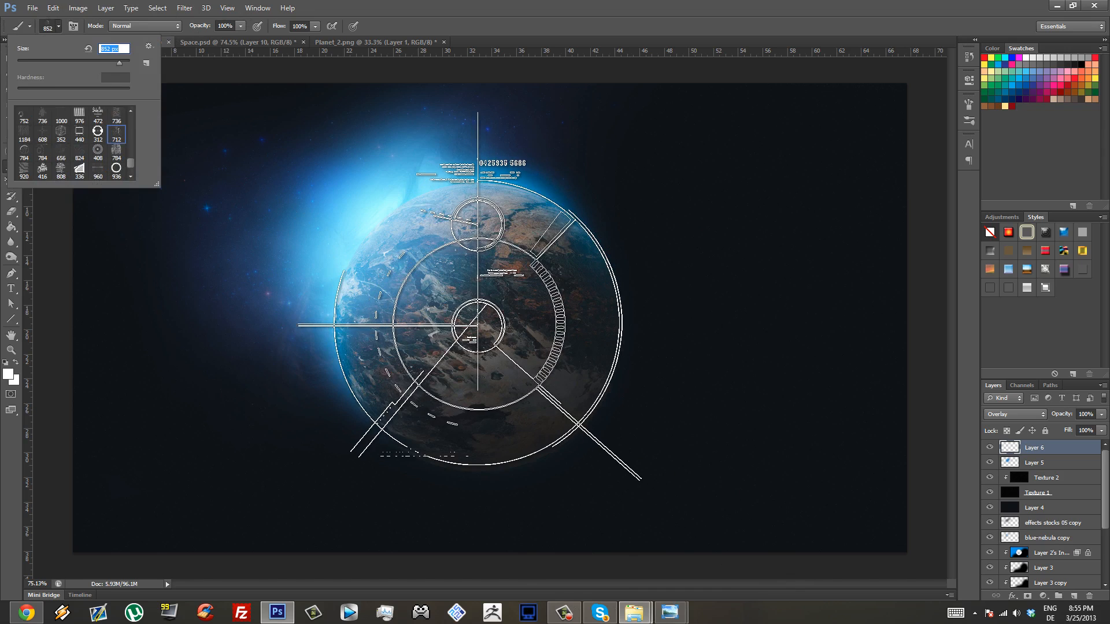
left_click(1058, 441)
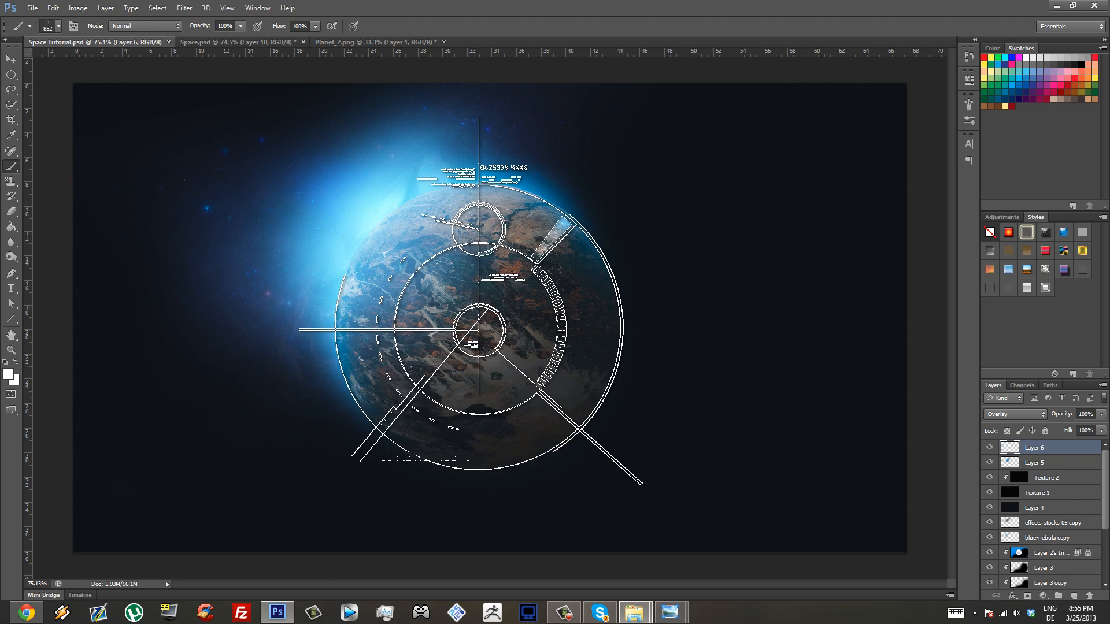
left_click(478, 330)
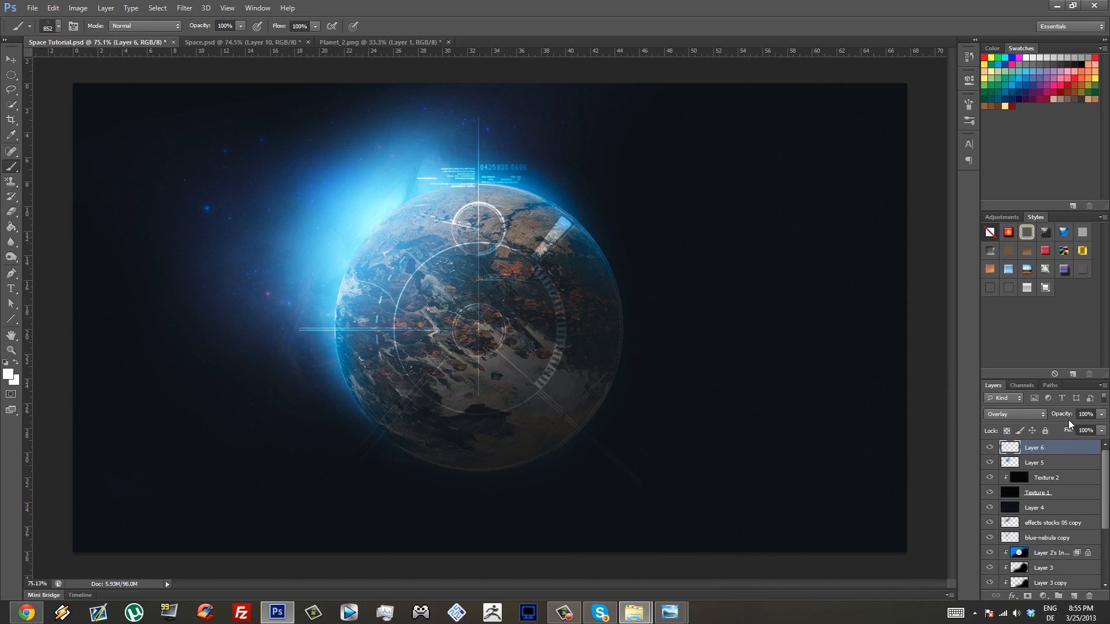
- Lower Layer 6's opacity to 34% and erase the stamped graphic over the planet's lower-right side with the soft eraser
left_click_drag(1047, 419, 1020, 422)
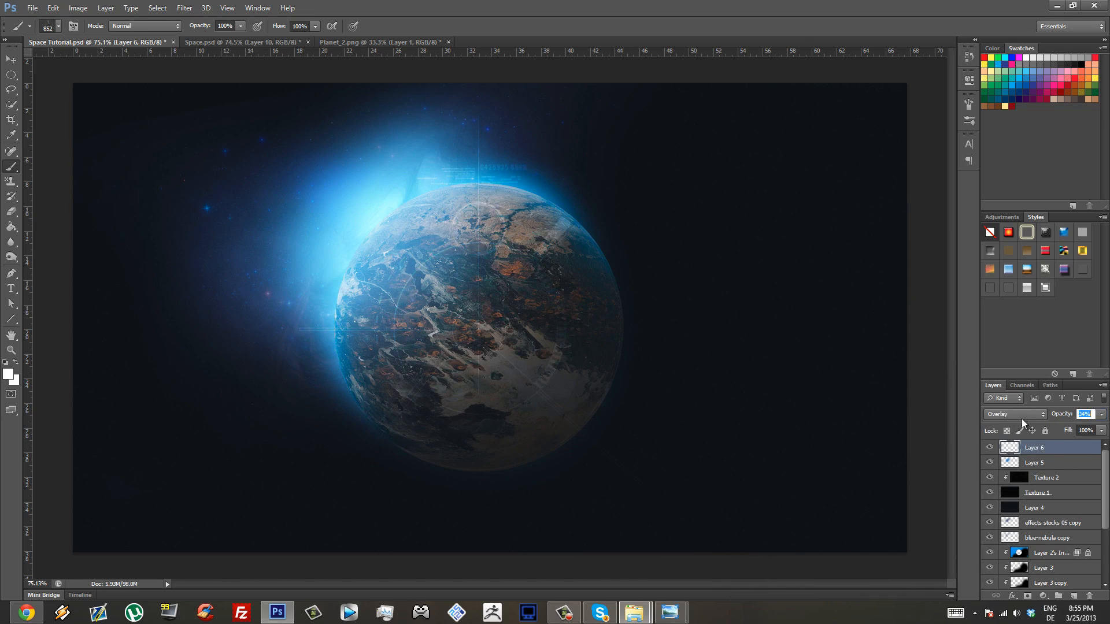
mouse_move(584, 391)
left_mouse_down()
mouse_move(584, 382)
mouse_move(580, 392)
mouse_move(595, 395)
left_mouse_up()
left_click(10, 212)
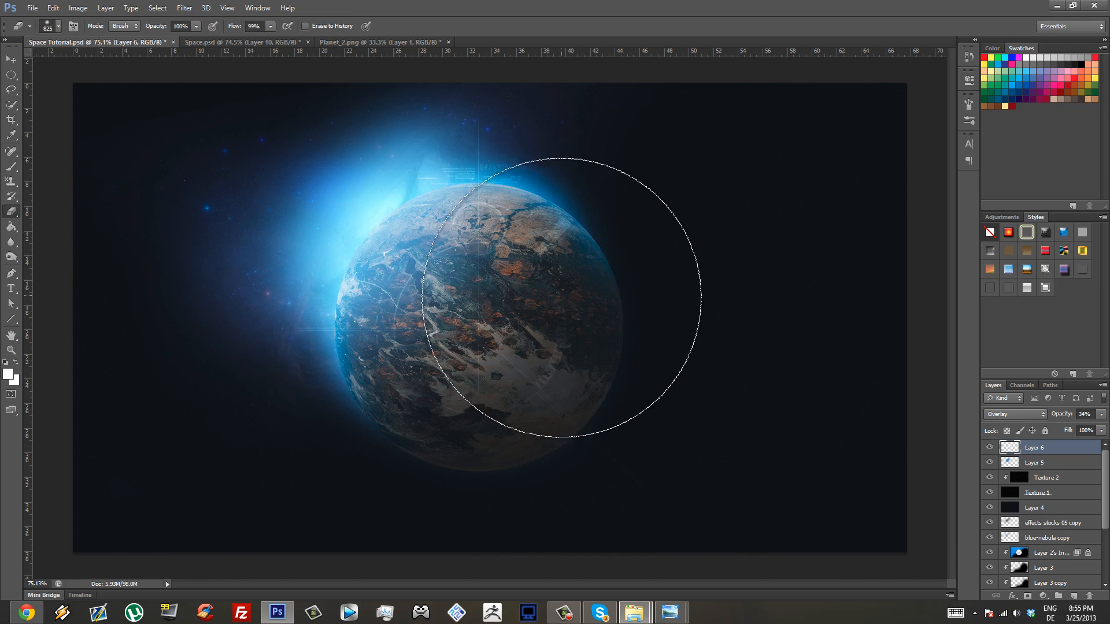
mouse_move(585, 437)
left_mouse_down()
mouse_move(510, 417)
mouse_move(503, 426)
mouse_move(515, 409)
mouse_move(704, 480)
mouse_move(479, 475)
mouse_move(783, 461)
left_mouse_up()
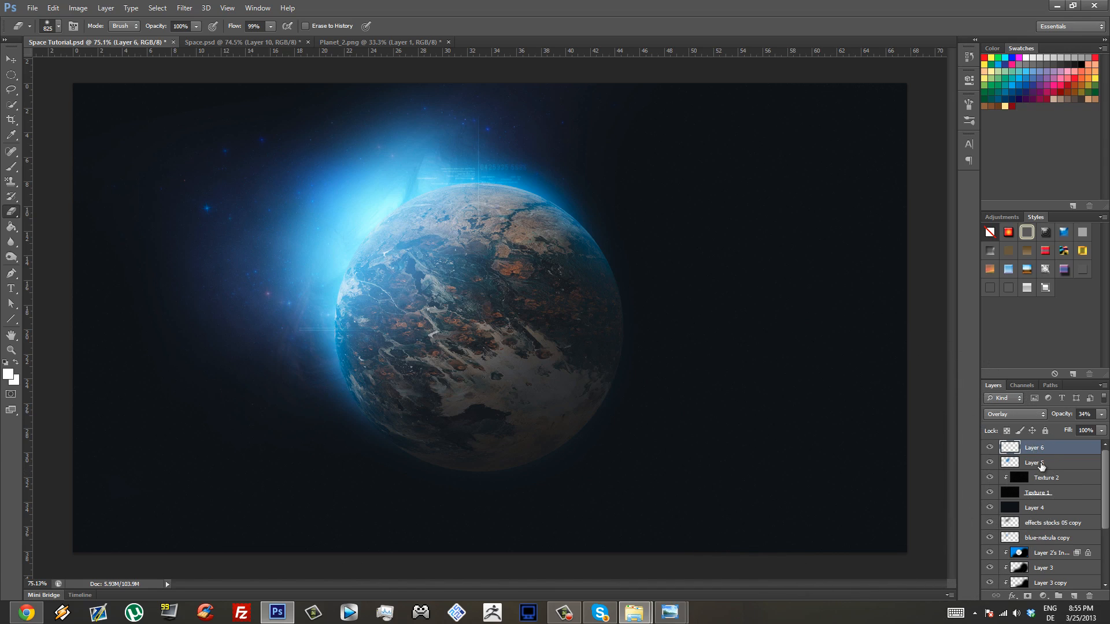
- Undo the erasing, the opacity change and the large technical stamp on Layer 6
key("ctrl+alt+z")
key("ctrl+alt+z")
key("ctrl+alt+z")
- Reduce the technical-circle brush to 482 px and stamp it once in white over the bright glow at the planet's upper-left edge
left_click(11, 167)
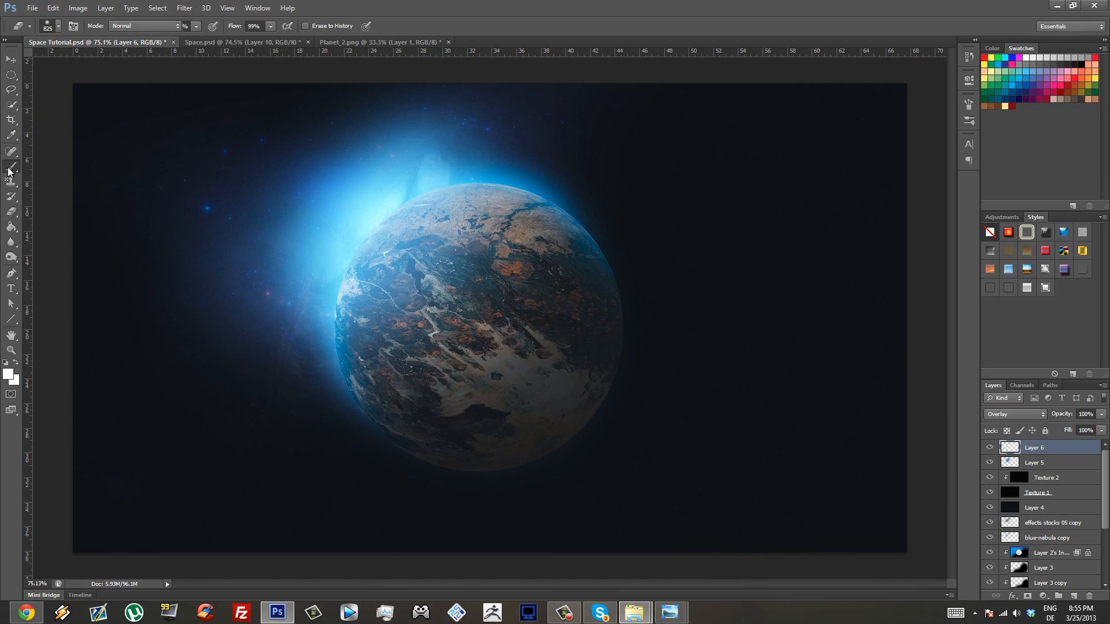
left_click(53, 29)
scroll(442, 257, "down", 20)
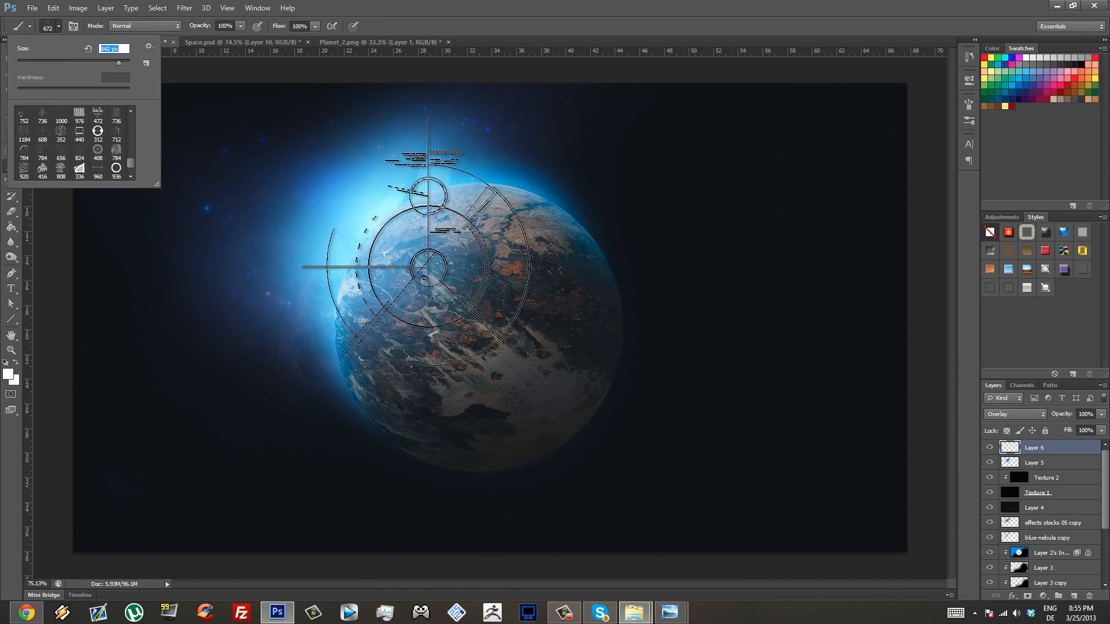
left_click(390, 231)
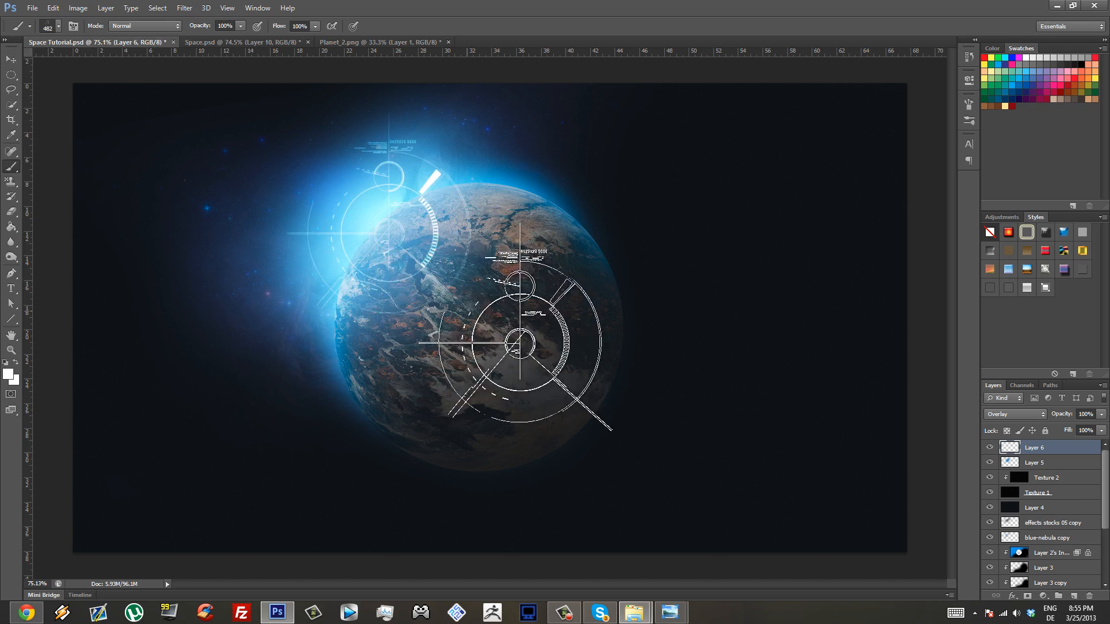
- Erase the part of the technical graphic that overlaps the planet with the soft eraser, and save the document
left_click(8, 212)
mouse_move(459, 327)
left_mouse_down()
mouse_move(525, 358)
mouse_move(515, 386)
mouse_move(536, 358)
mouse_move(522, 369)
mouse_move(535, 318)
mouse_move(505, 332)
left_mouse_up()
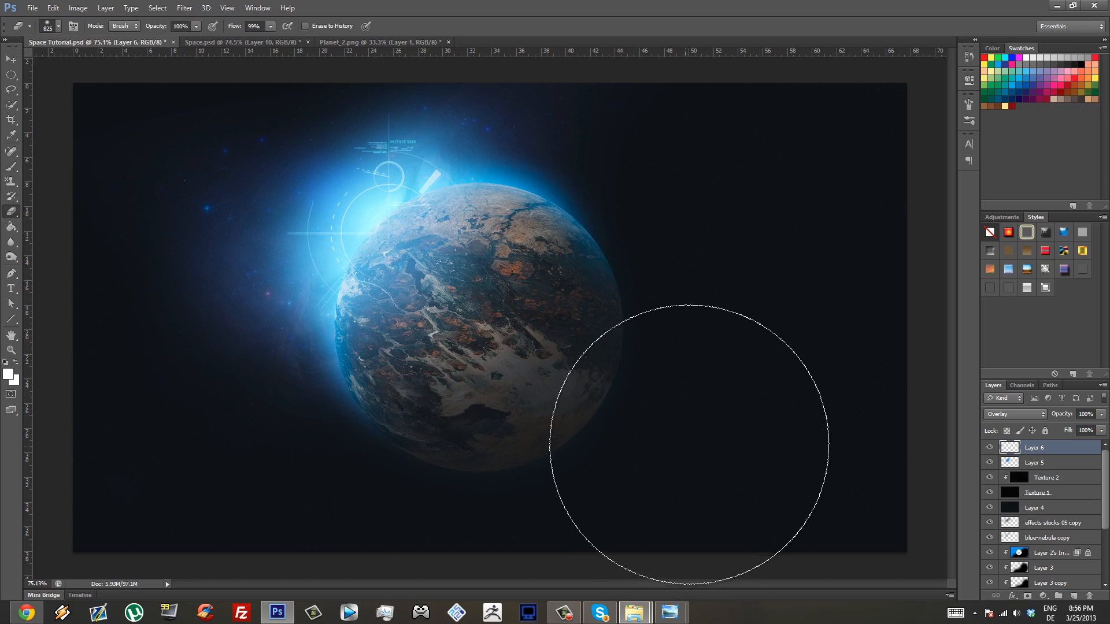
key("ctrl+s")
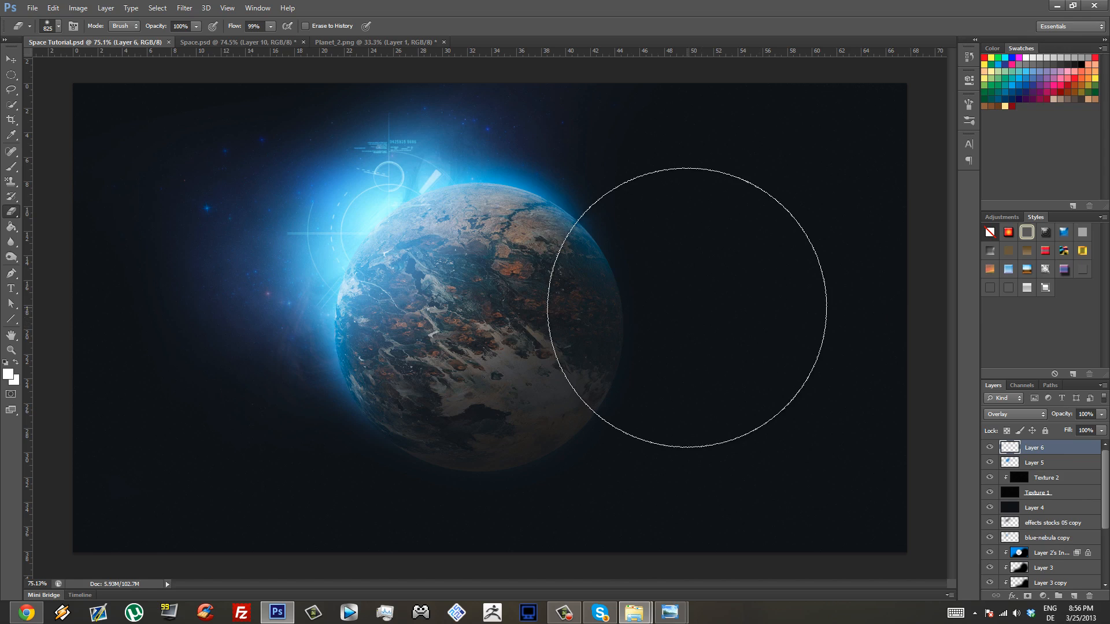
- Compare the glow, planet and technical graphic in Space Tutorial.psd with the finished artwork in Space.psd at a reduced zoom
scroll(719, 404, "down", 3)
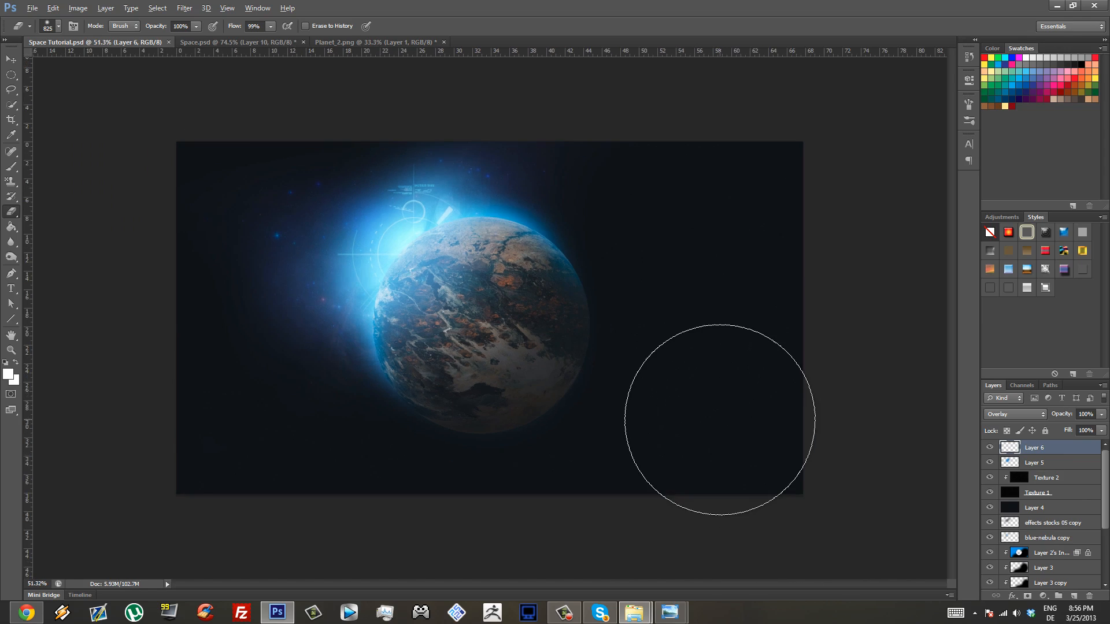
scroll(732, 421, "up", 1)
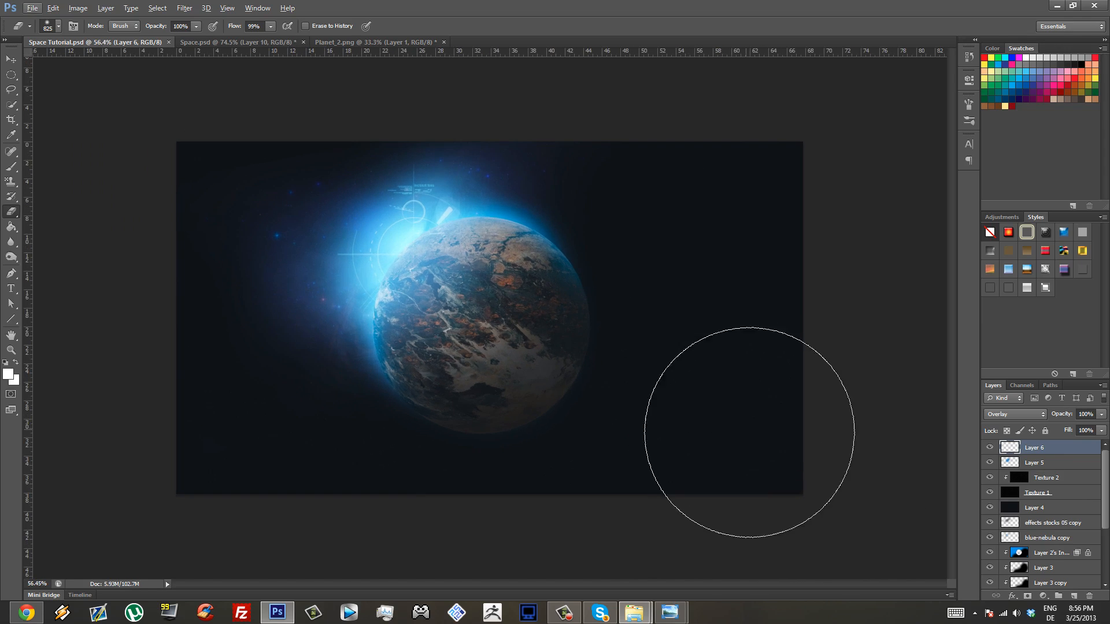
left_click(254, 42)
scroll(497, 237, "down", 2)
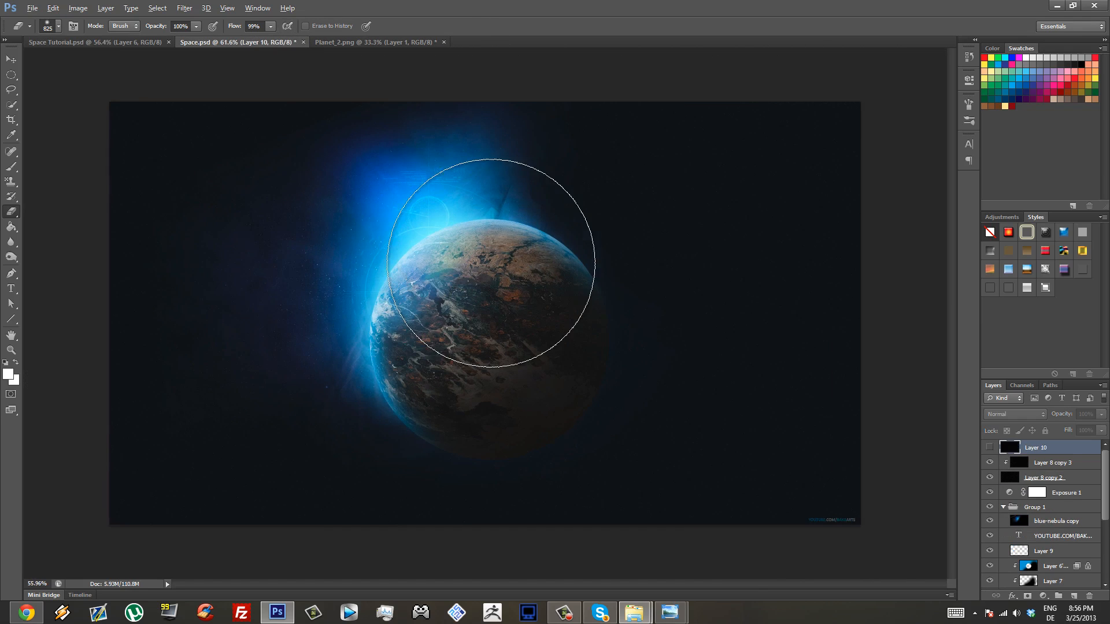
left_click(141, 41)
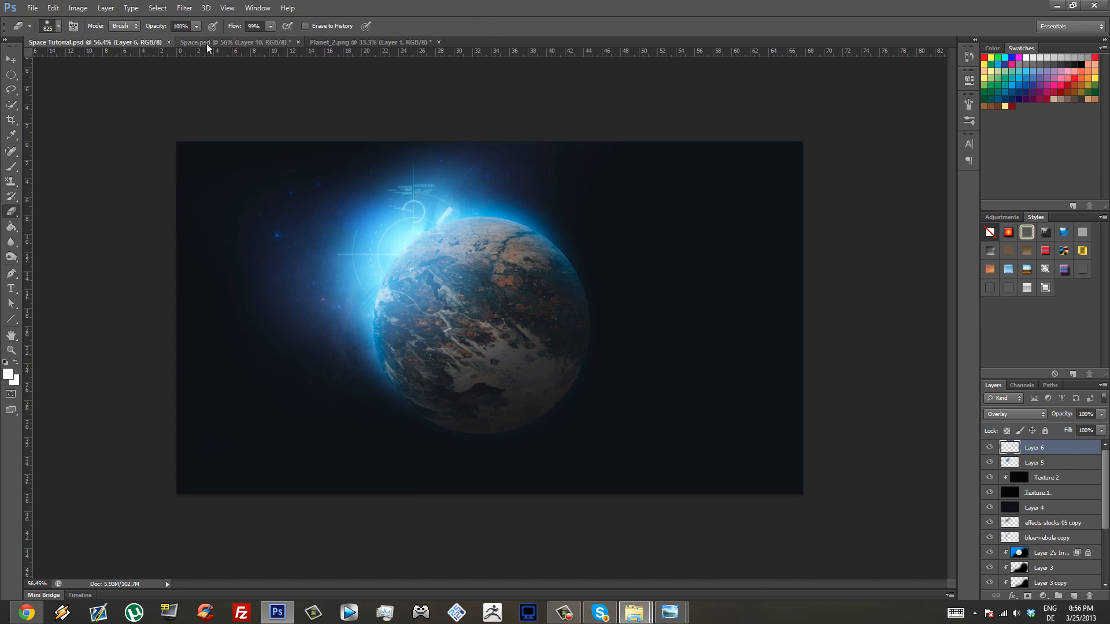
left_click(216, 43)
left_click(110, 42)
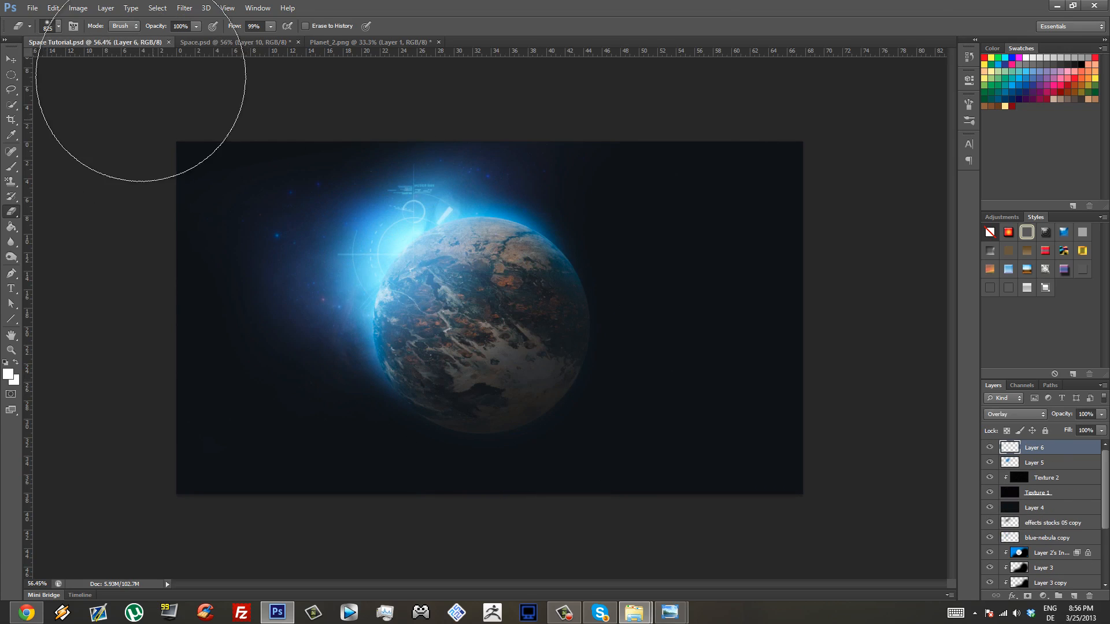
left_click(234, 42)
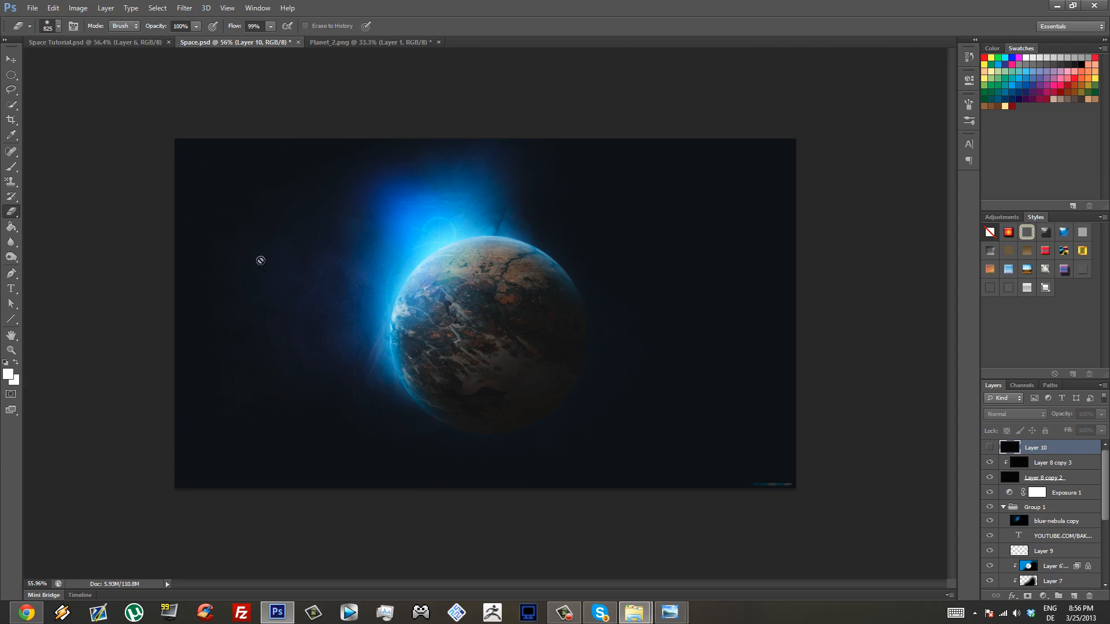
left_click(118, 42)
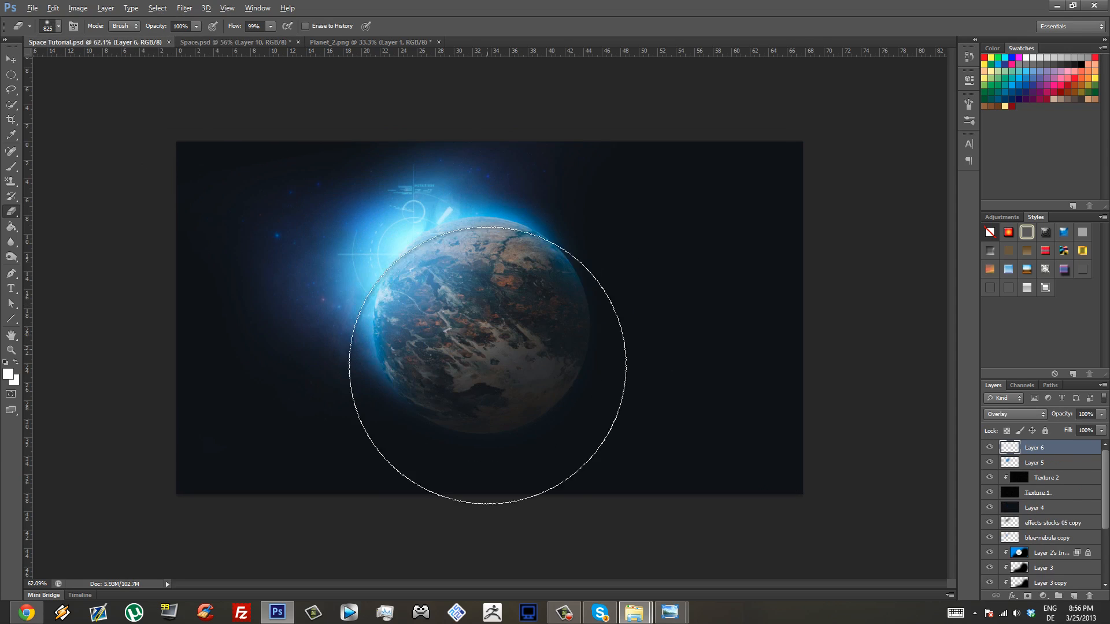
- Add a new clipped layer directly above Layer 3 copy and open the brush presets for the Brush tool
scroll(487, 365, "up", 3)
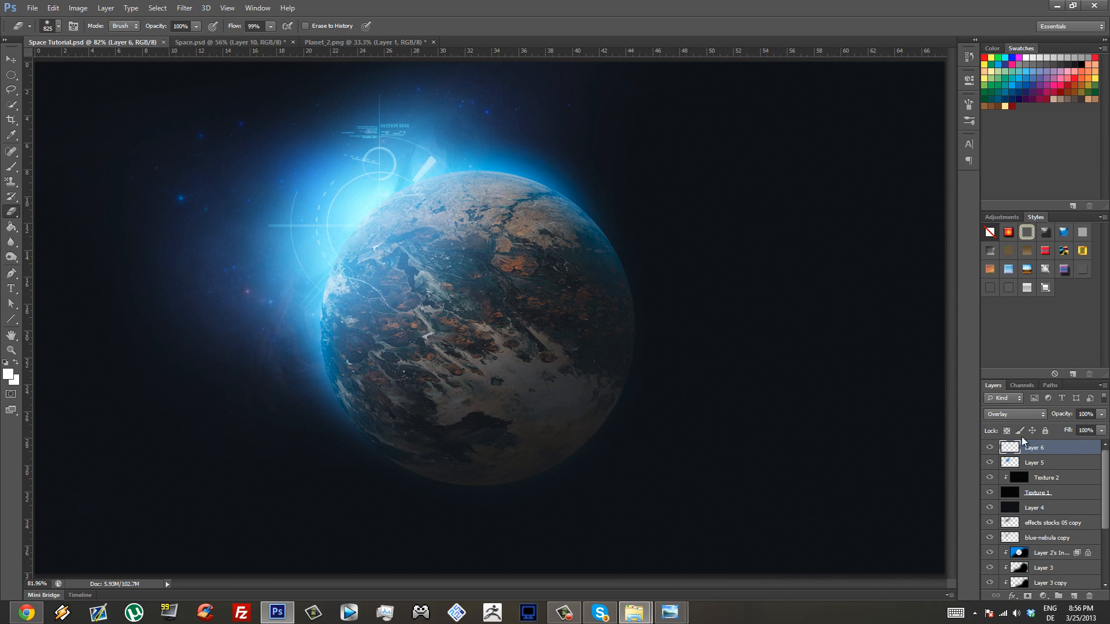
scroll(1052, 485, "down", 2)
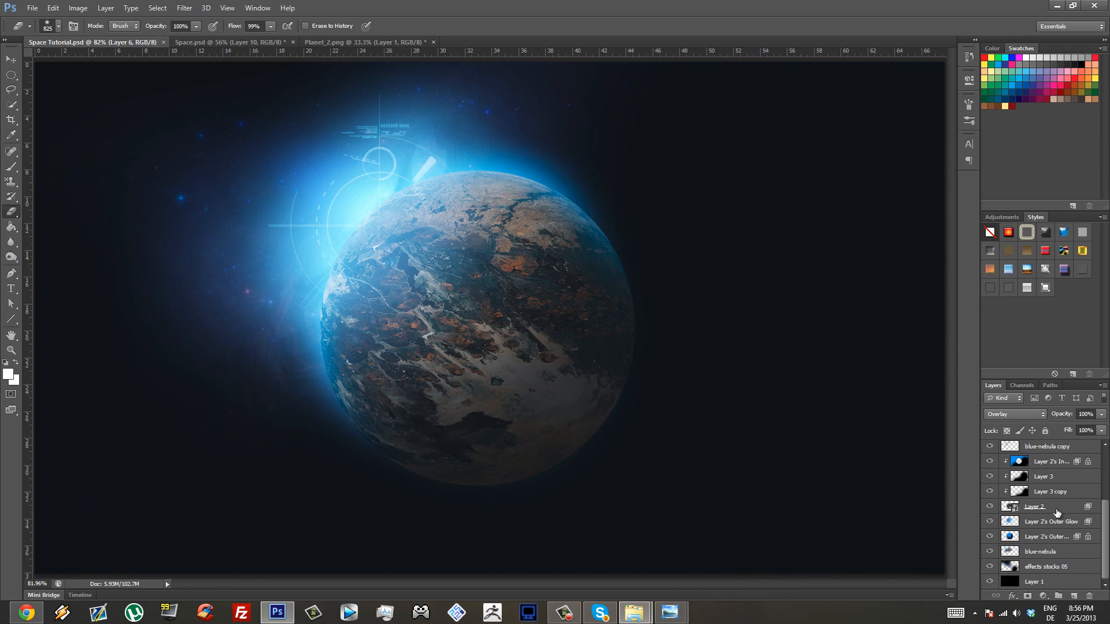
left_click(1057, 511)
left_click(1060, 490)
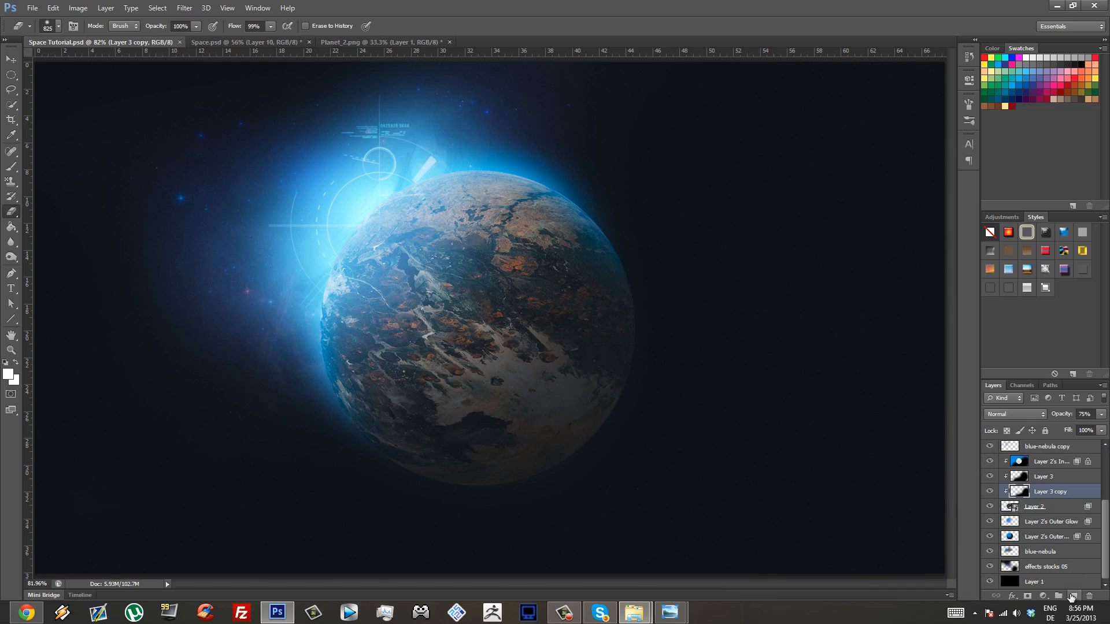
left_click(1073, 595)
left_click(10, 166)
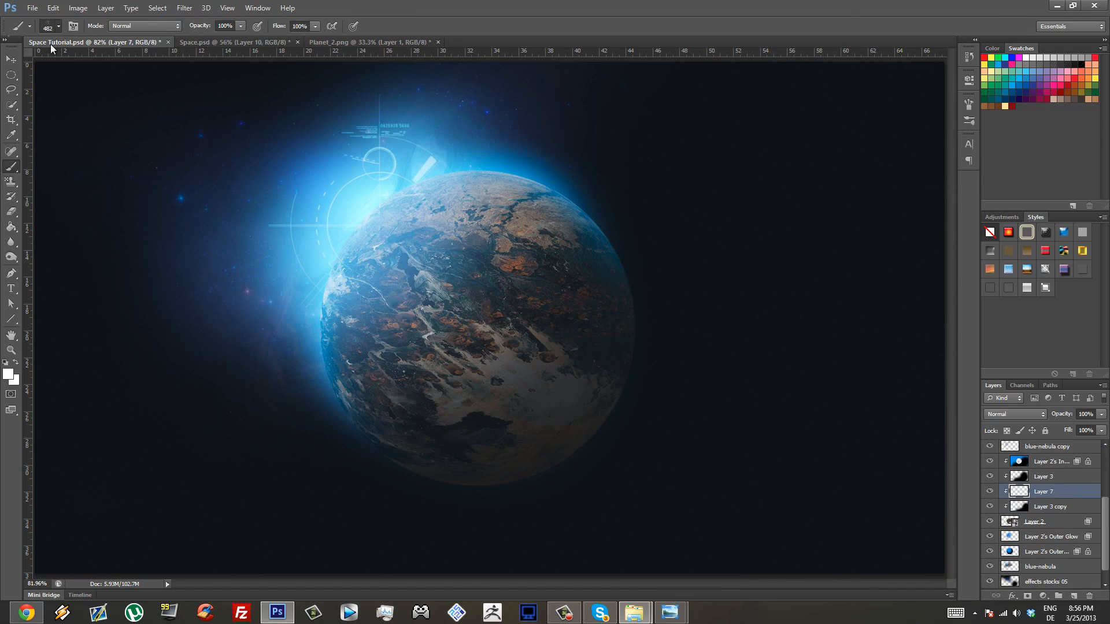
left_click(58, 26)
left_click_drag(129, 162, 137, 108)
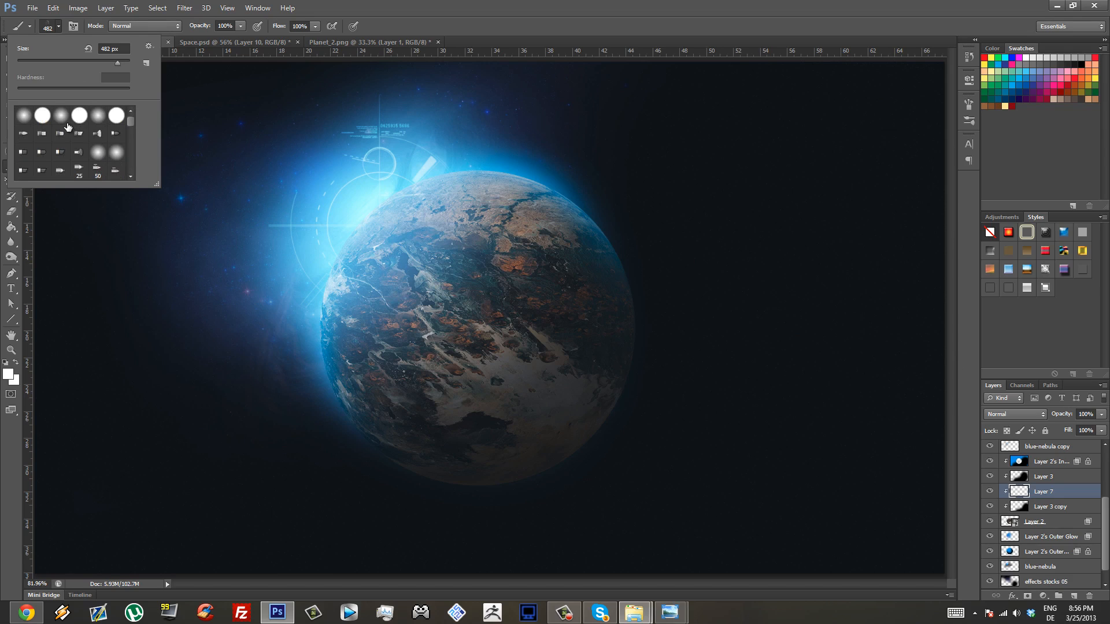
- Set Layer 3's opacity to 90% to deepen the planet's shadow, and save the document
left_click(1078, 479)
left_click(1079, 479)
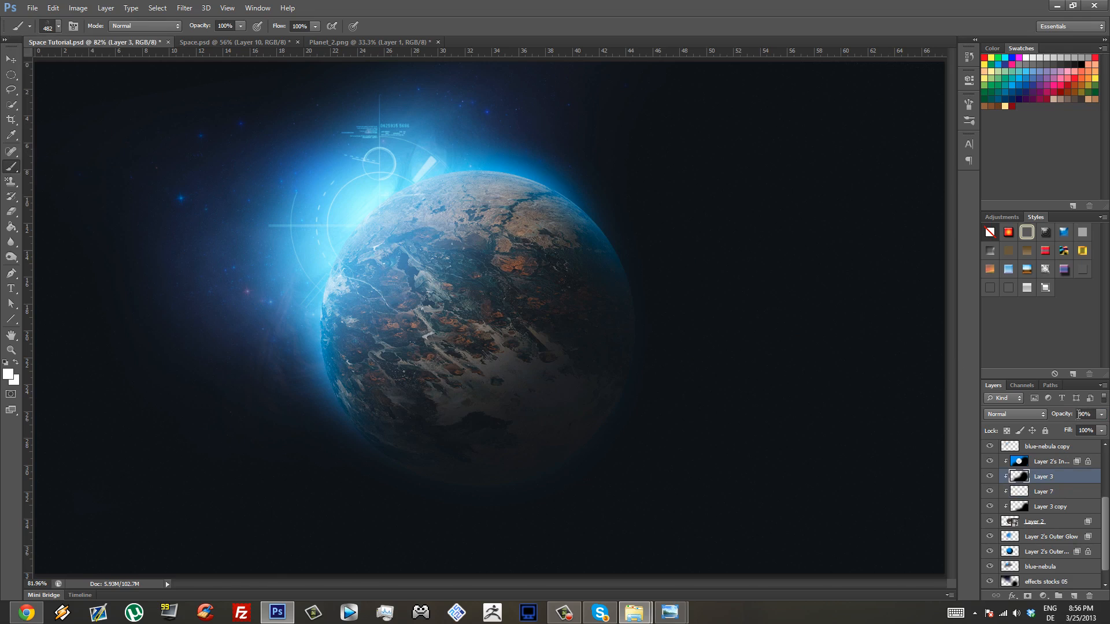
scroll(560, 314, "down", 2)
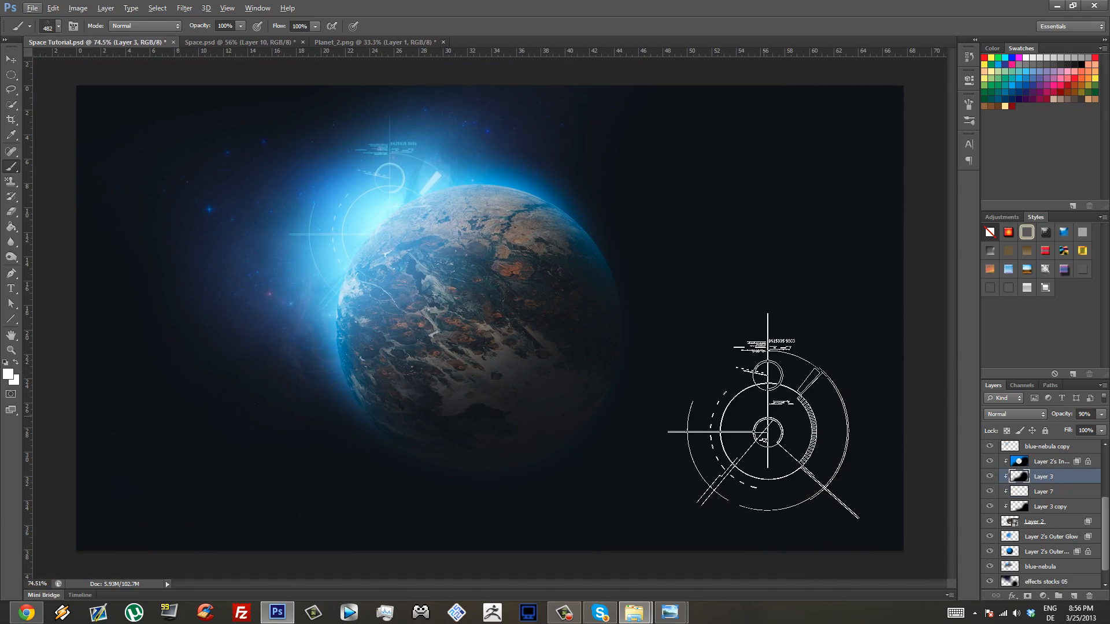
scroll(693, 408, "down", 1)
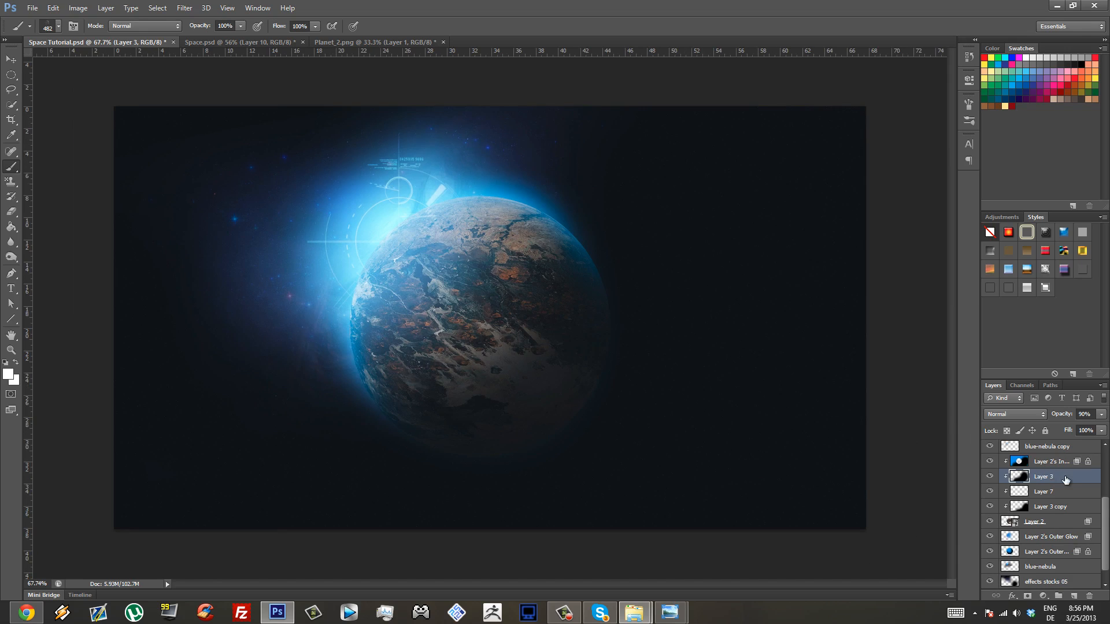
scroll(719, 388, "down", 1)
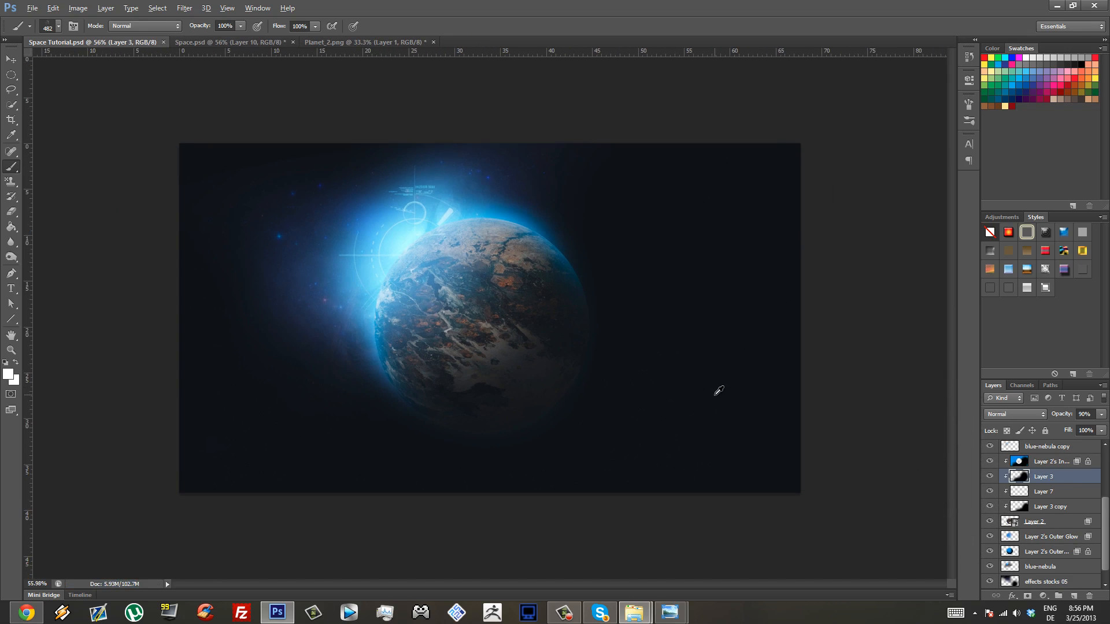
scroll(748, 416, "up", 1)
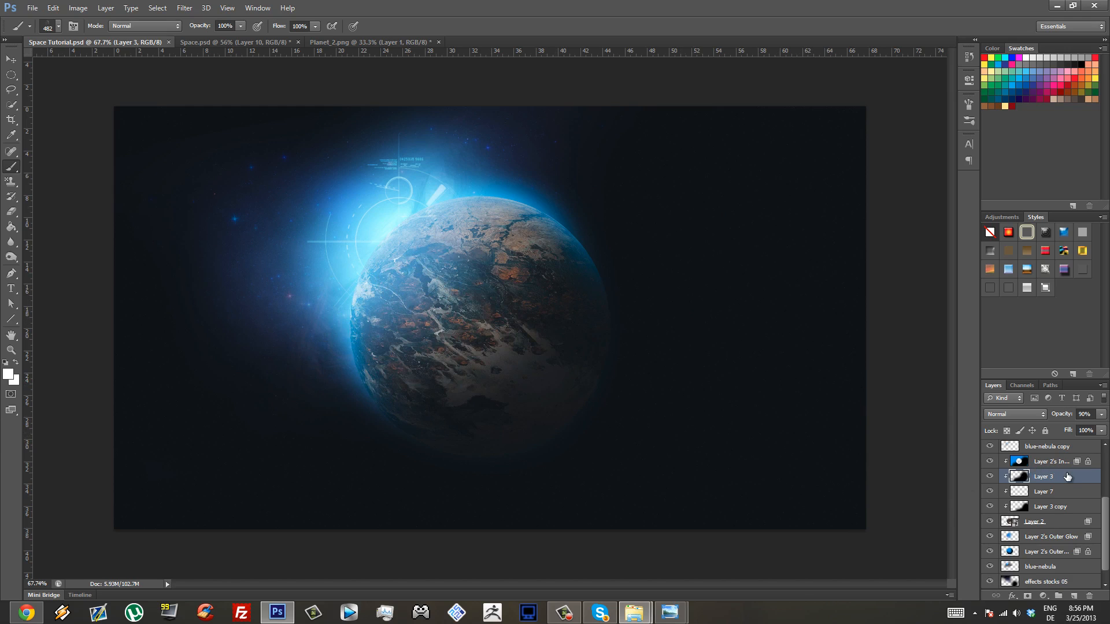
scroll(1042, 462, "up", 4)
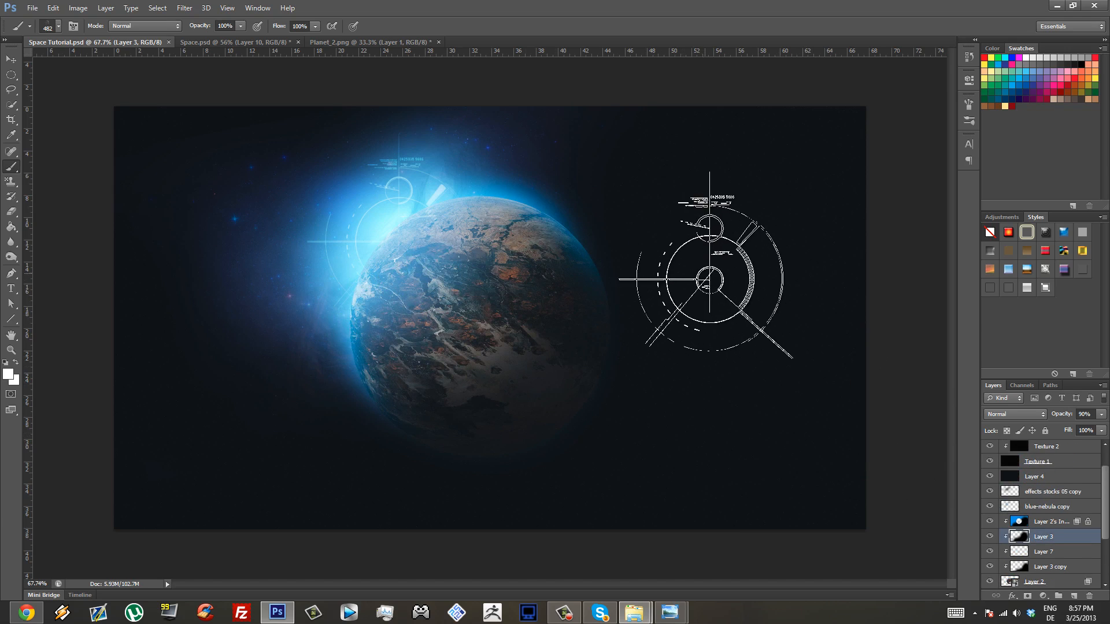
key("ctrl+z")
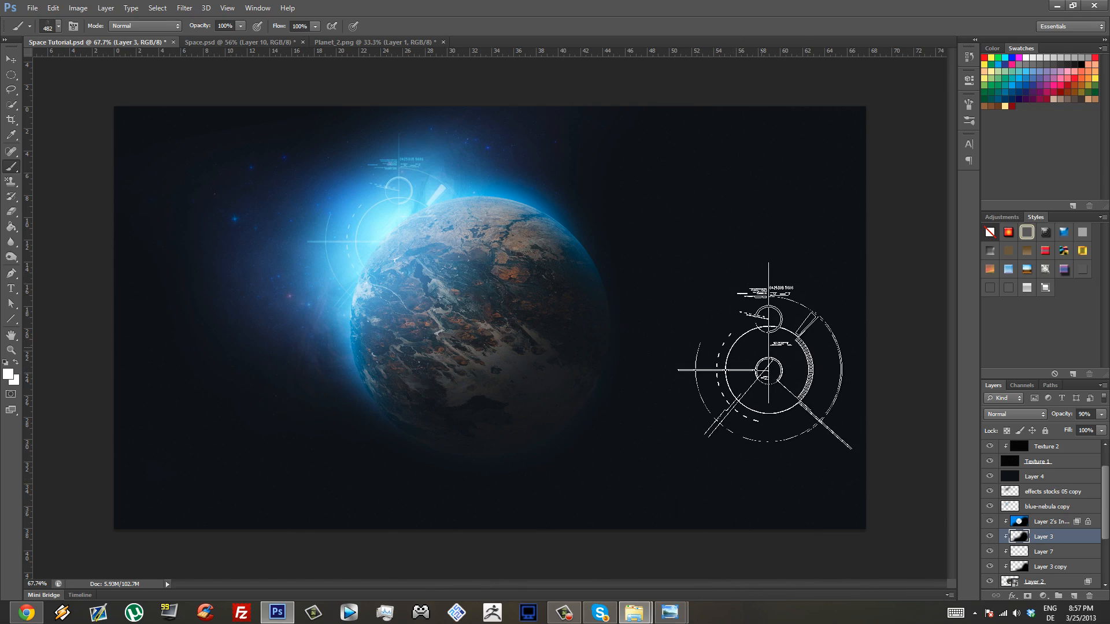
- Open Planet_texture__Cloud_by_Qzma.jpg from the Textures folder as its own document in Photoshop
mouse_move(634, 612)
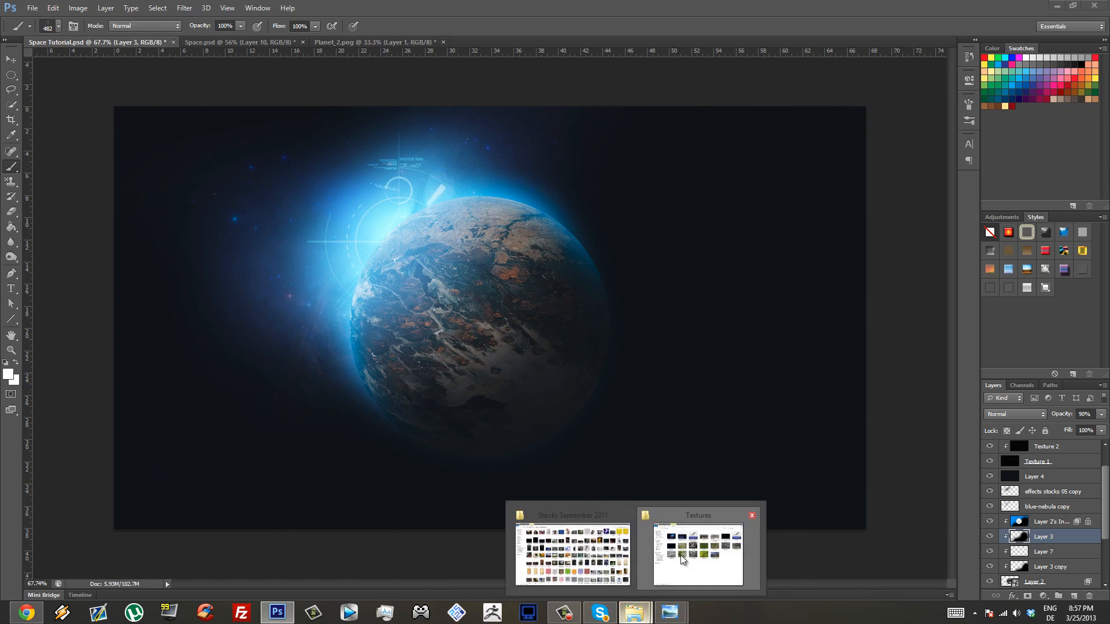
left_click(682, 559)
left_click_drag(751, 181, 1039, 552)
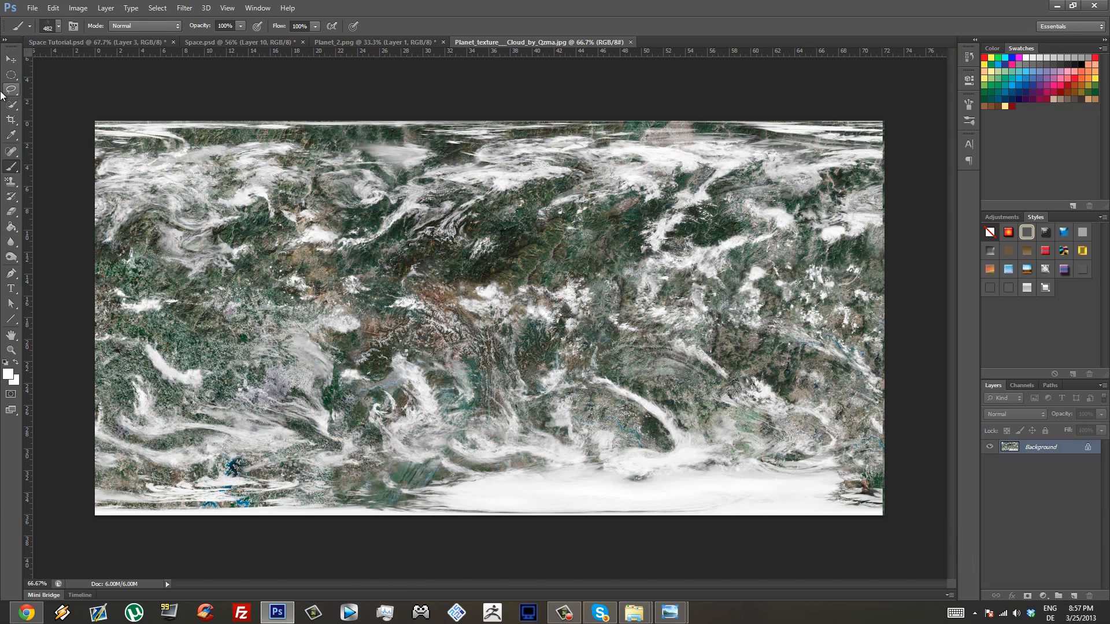
- Copy a circular area of the cloud texture to a new layer and hide the Background layer
left_click(10, 74)
mouse_move(318, 273)
left_mouse_down()
mouse_move(532, 413)
mouse_move(601, 433)
left_mouse_up()
key("ctrl+j")
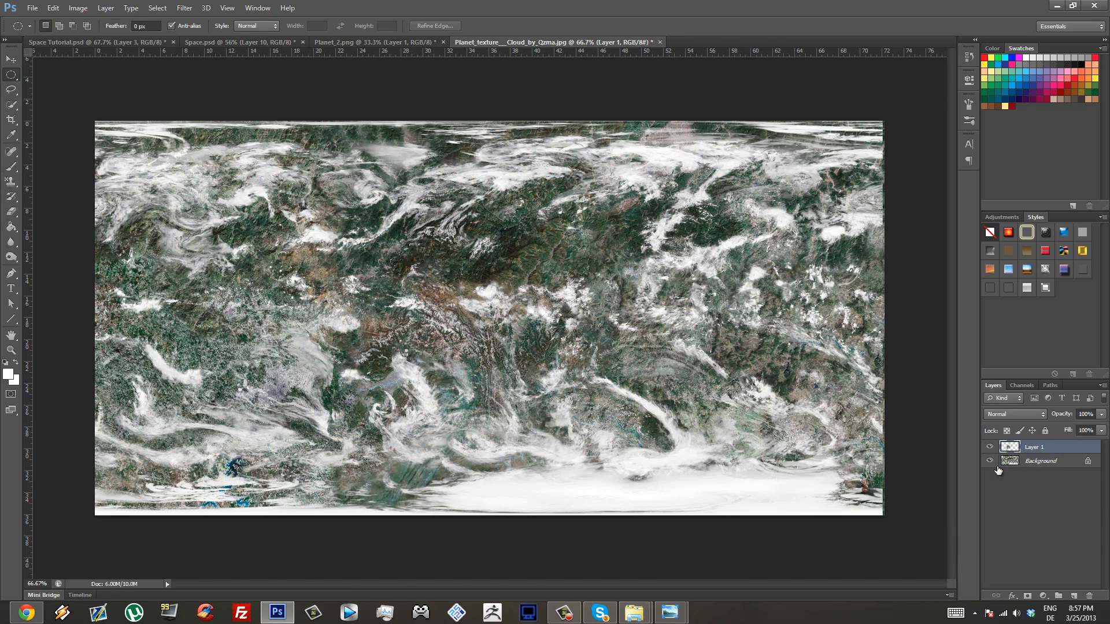
left_click(990, 462)
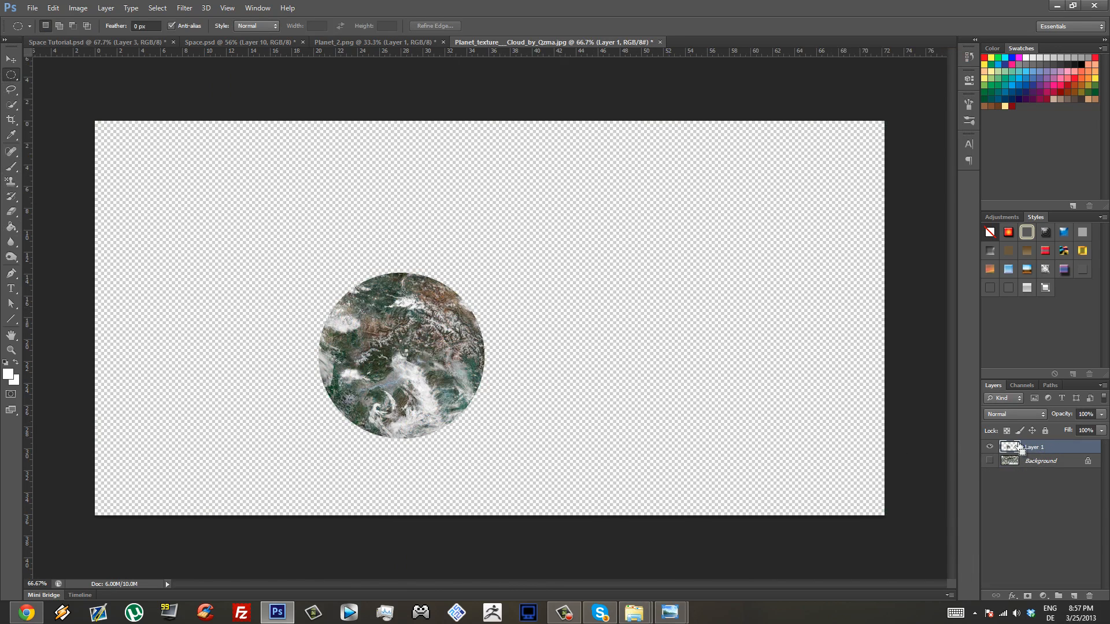
- Apply Spherize to the circular cutout within its own selection and copy the result into Space Tutorial.psd
left_click(1021, 450, "ctrl")
left_click(184, 7)
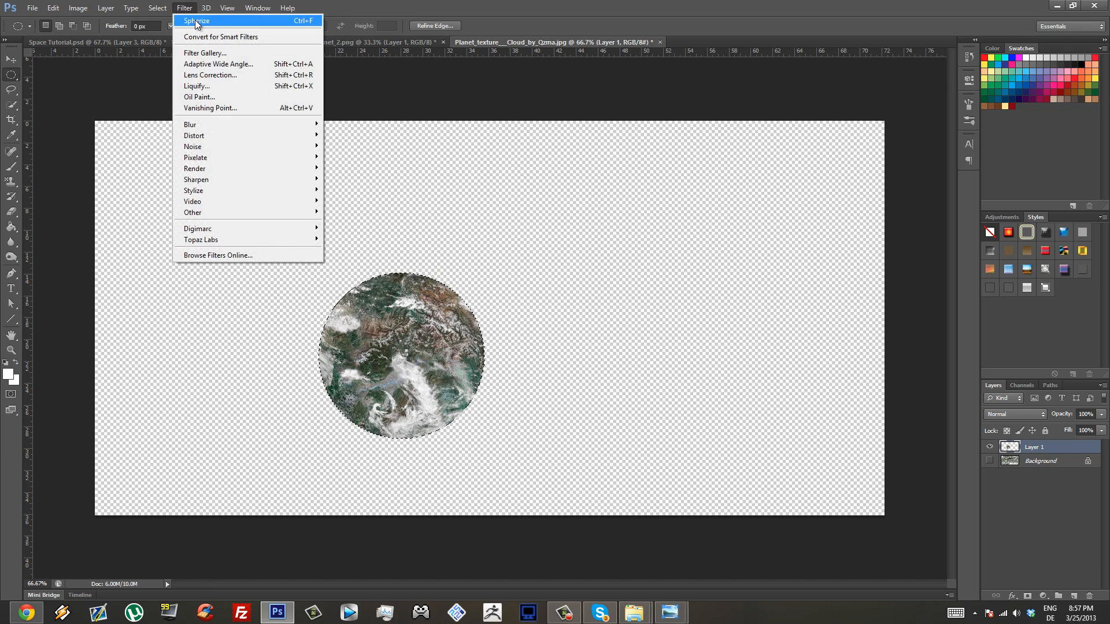
left_click(196, 21)
key("ctrl+a")
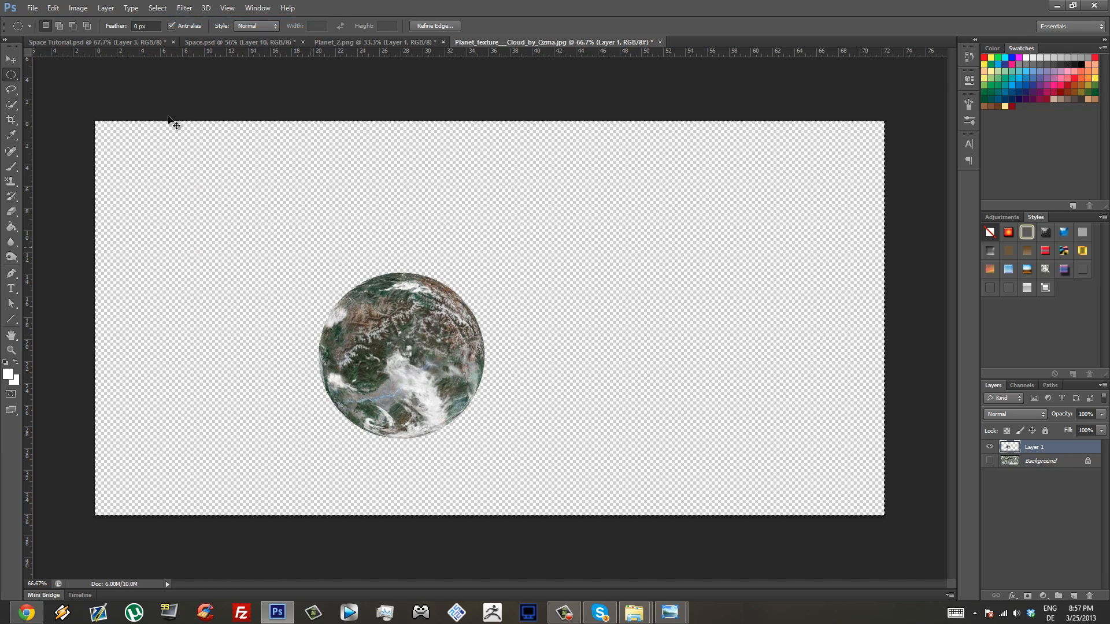
left_click_drag(173, 124, 460, 318)
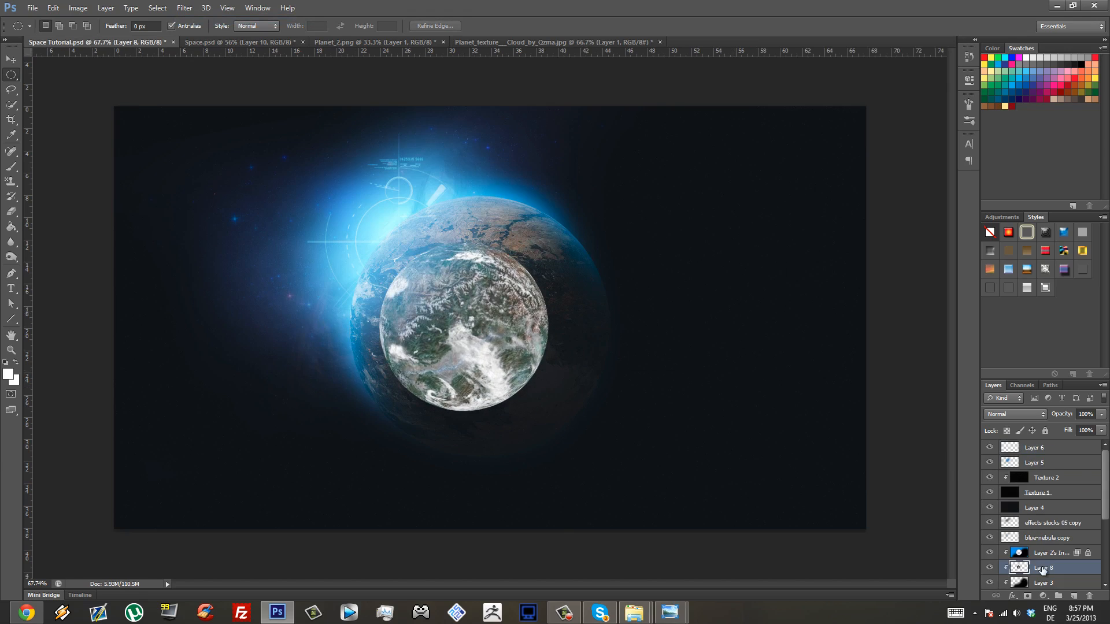
- Bring the cloud planet's layer above all others and position the planet to the right of the main planet
left_click_drag(1042, 571, 1049, 441)
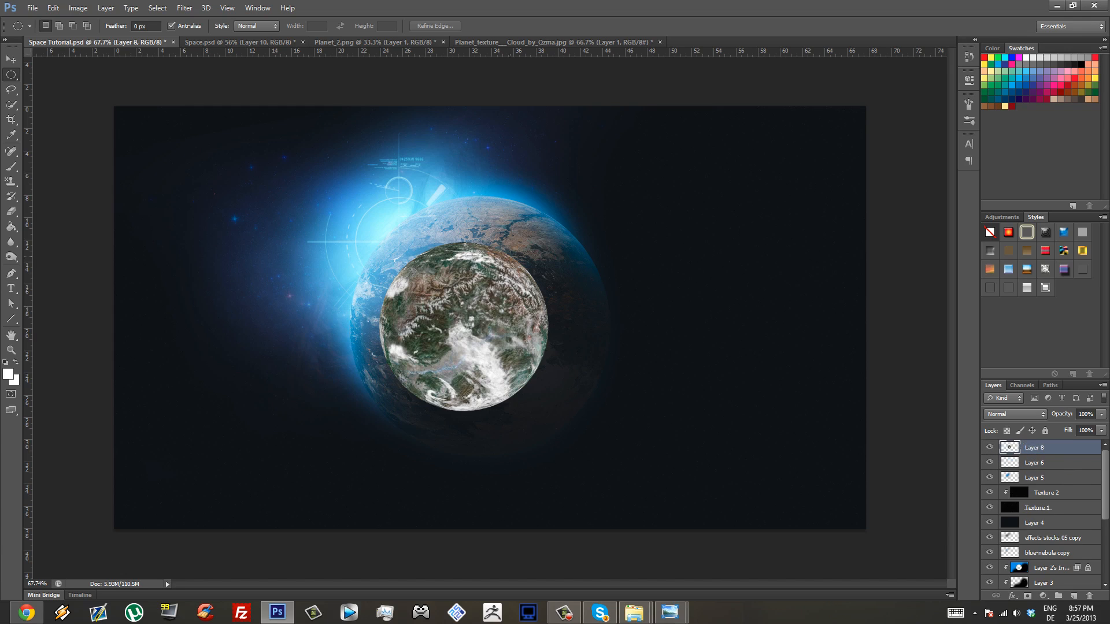
left_click_drag(472, 341, 474, 342)
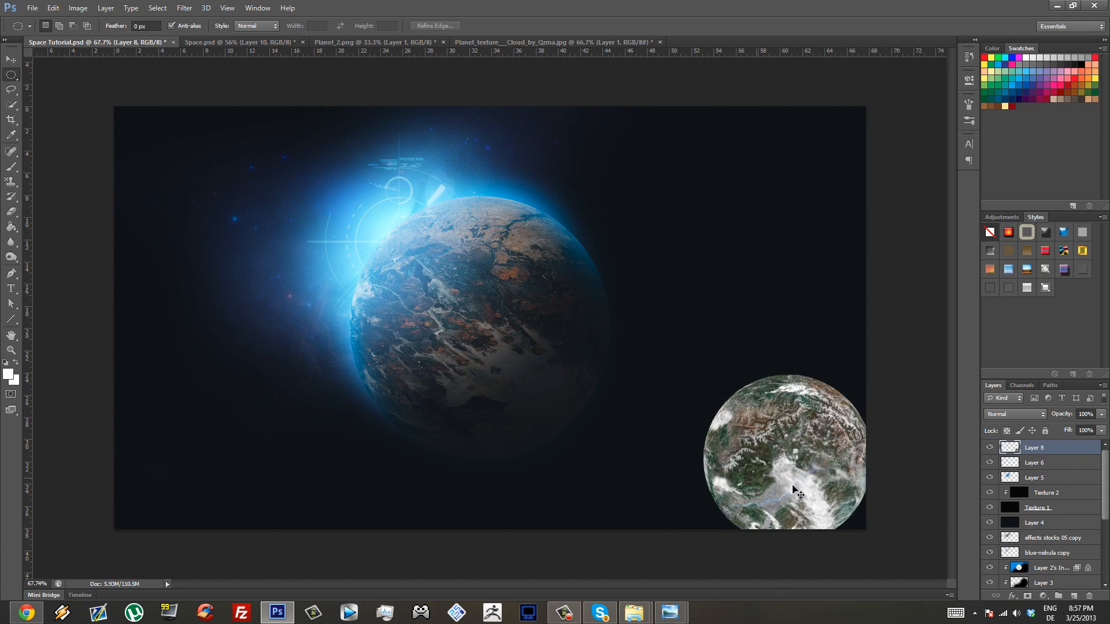
left_click_drag(830, 465, 764, 365)
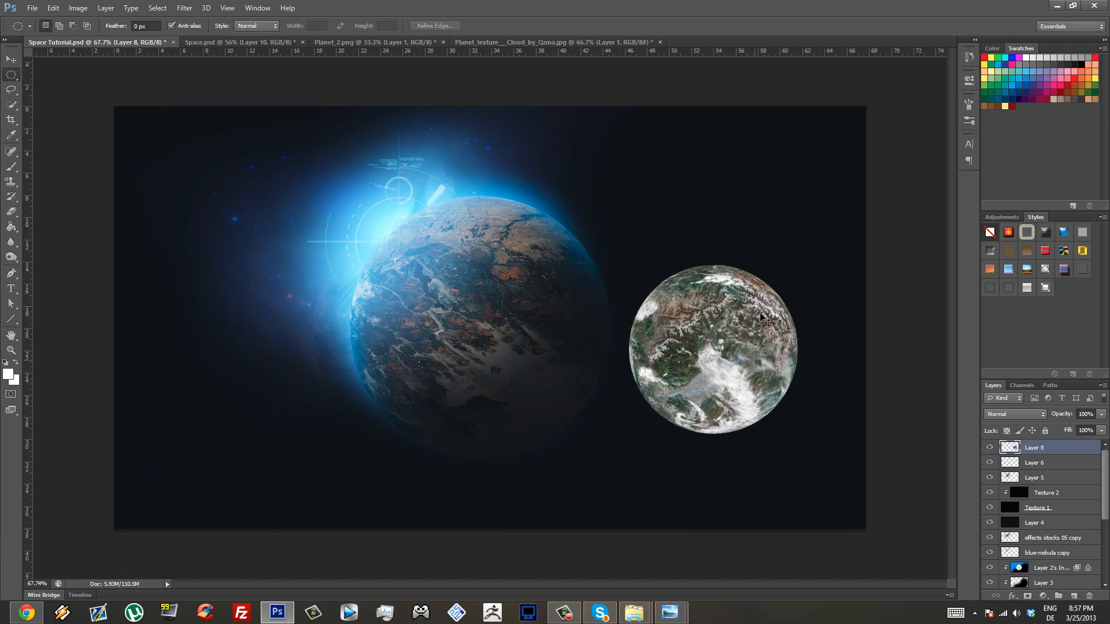
- Scale the cloud planet proportionally to 38.28% with Free Transform
key("ctrl+t")
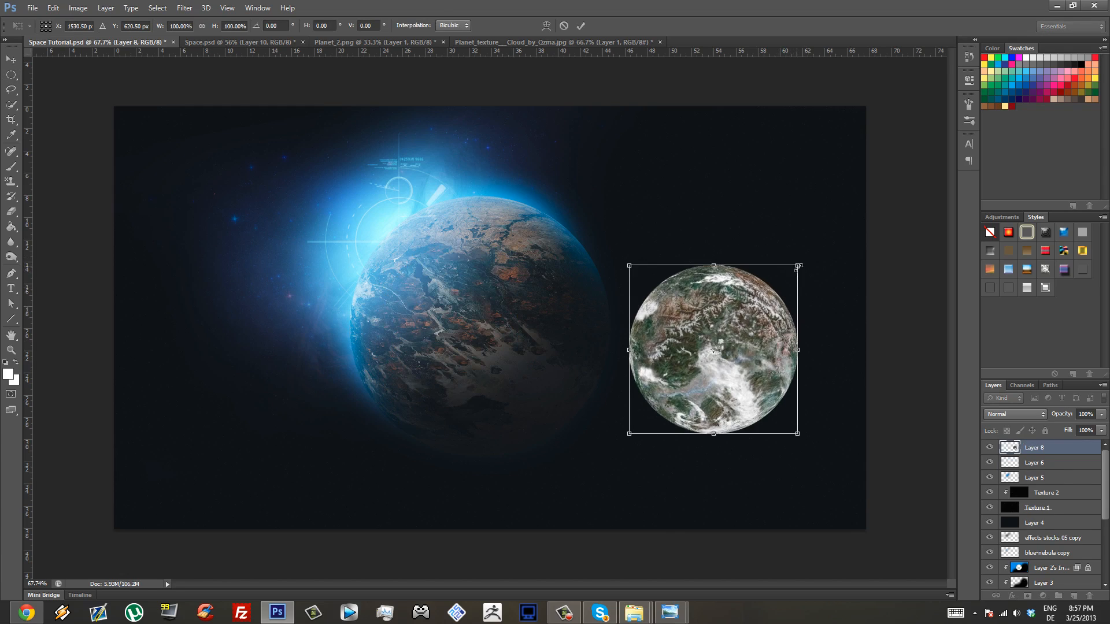
left_click_drag(795, 267, 680, 357)
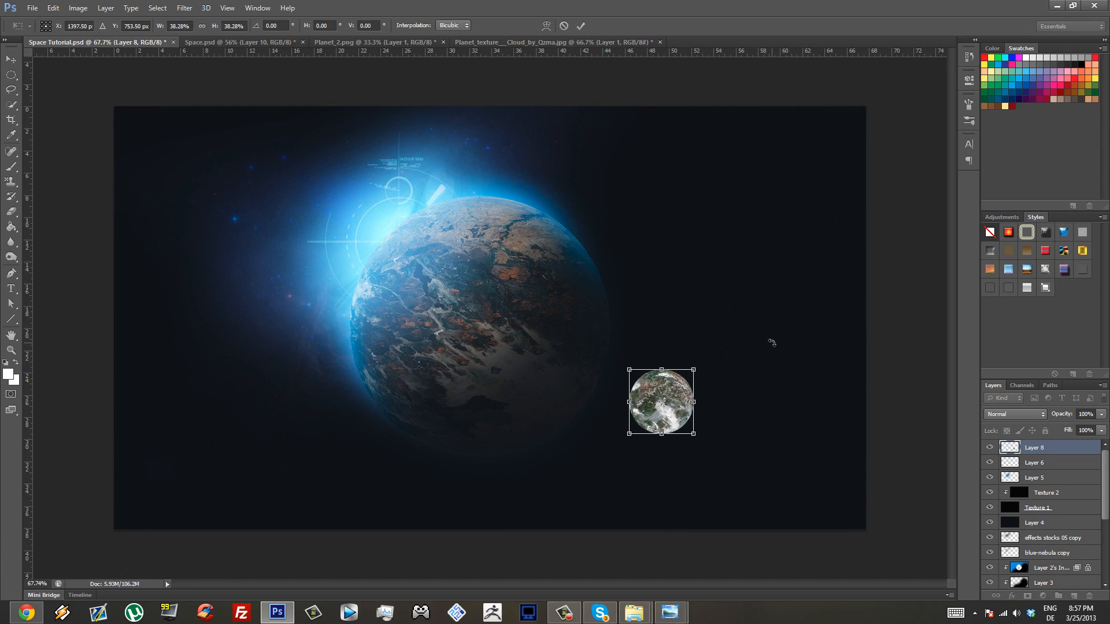
key("Return")
key("m")
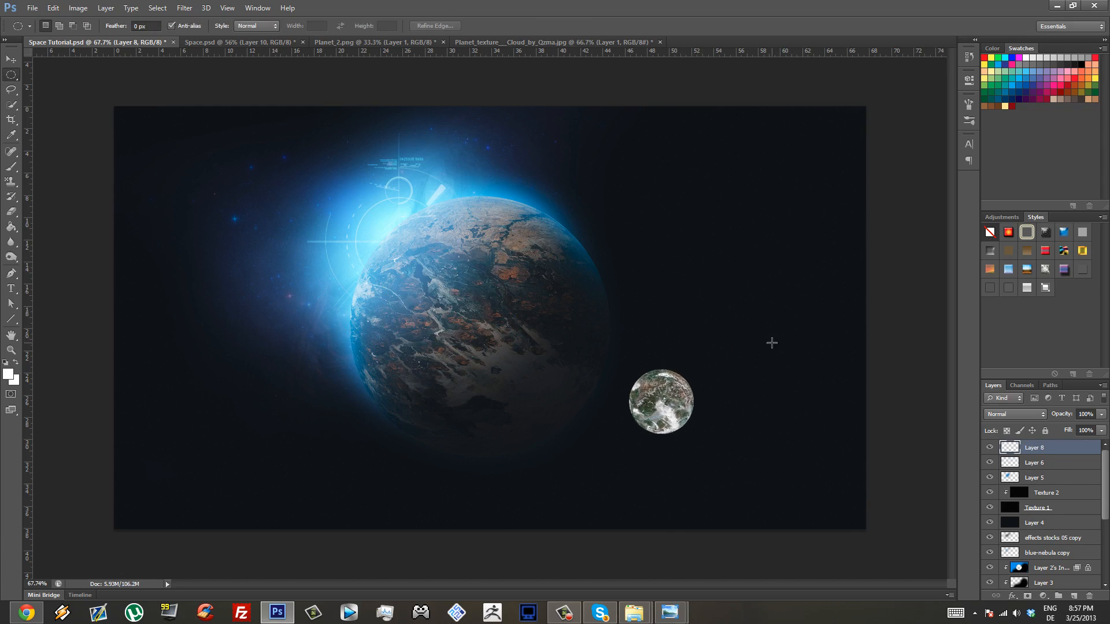
- Create a new layer above the small planet and clip it to the planet's layer
left_click(1073, 596)
right_click(1060, 446)
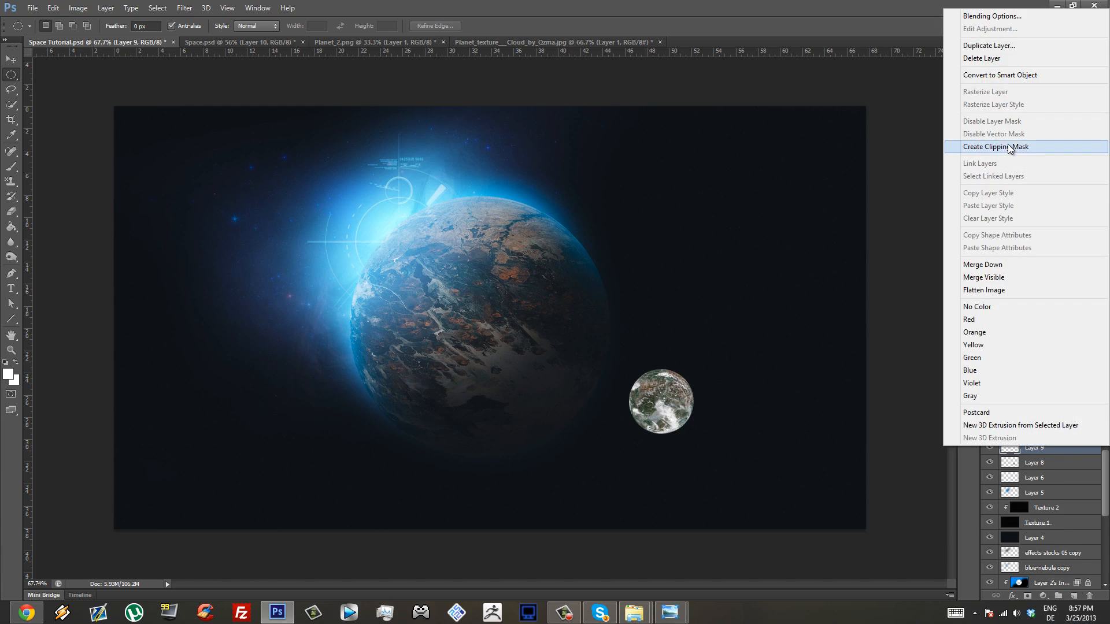
left_click(996, 147)
- Shade the small planet's lower-right side on the clipped layer with a soft 482 px black brush
key("b")
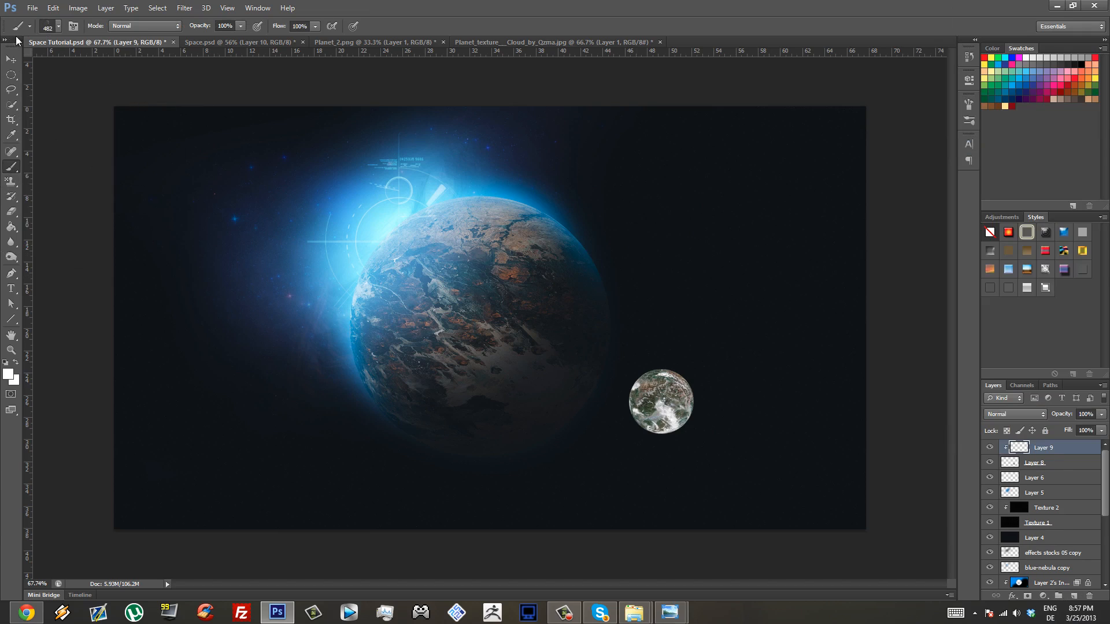
left_click(58, 26)
left_click(61, 115)
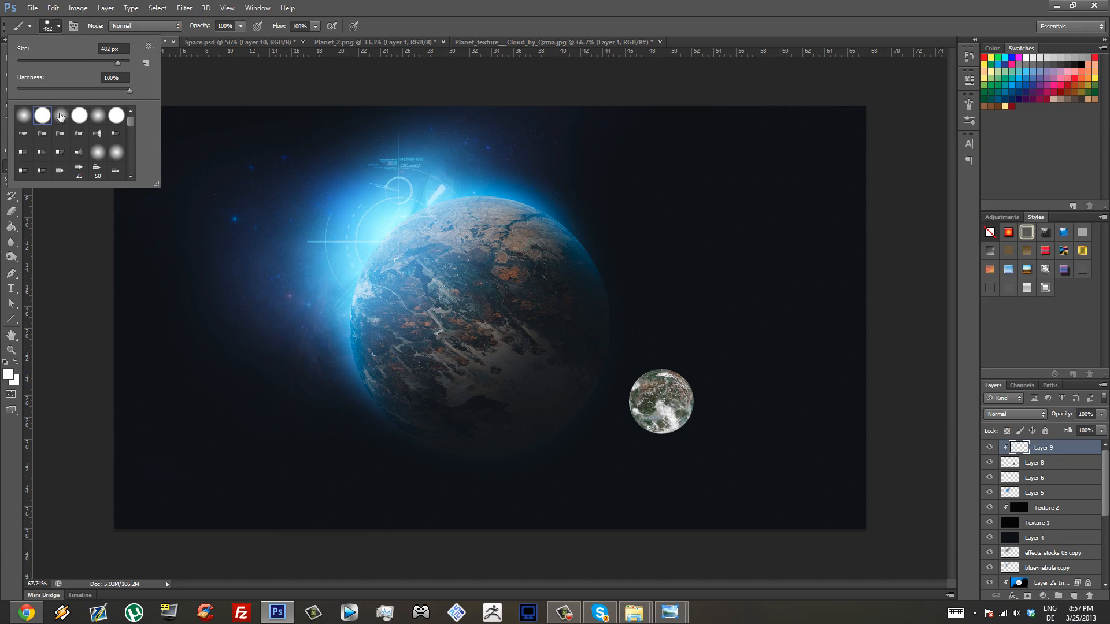
left_click(1085, 64)
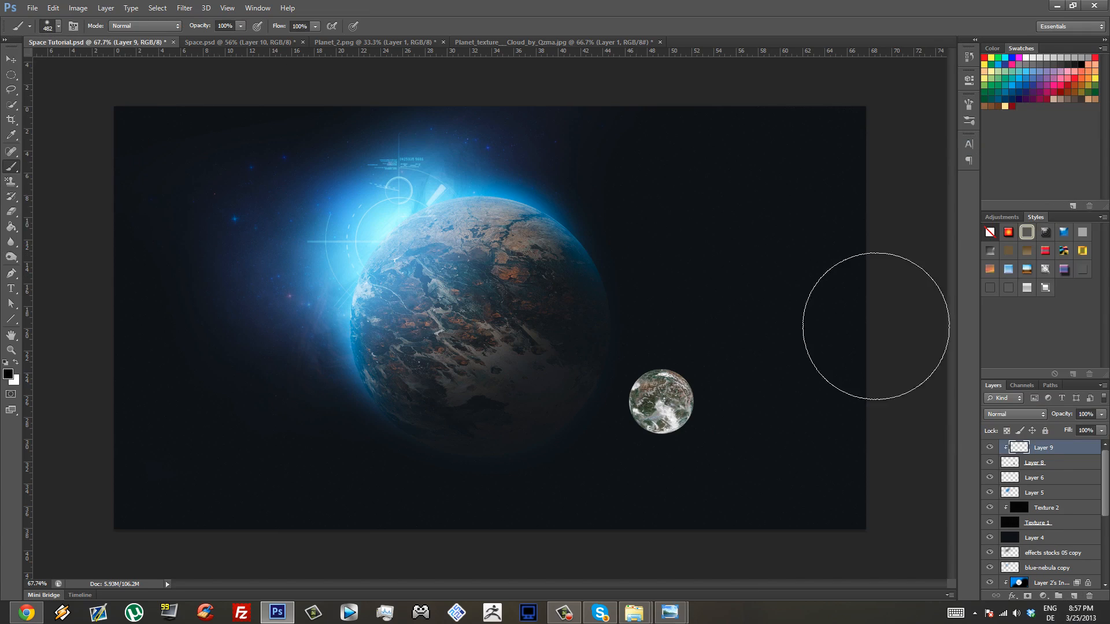
mouse_move(768, 416)
left_mouse_down()
mouse_move(713, 471)
mouse_move(742, 438)
left_mouse_up()
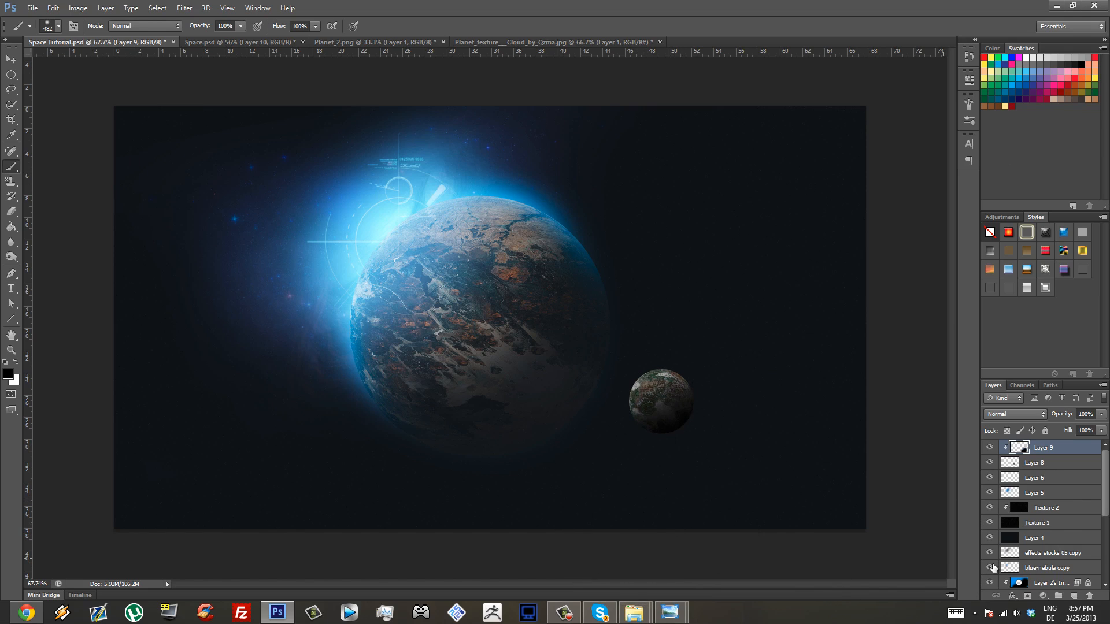
- Duplicate the small planet with its shading layer, scale the copy down and place it left of the blue glow
left_click(1061, 462, "shift")
key("ctrl+alt+t")
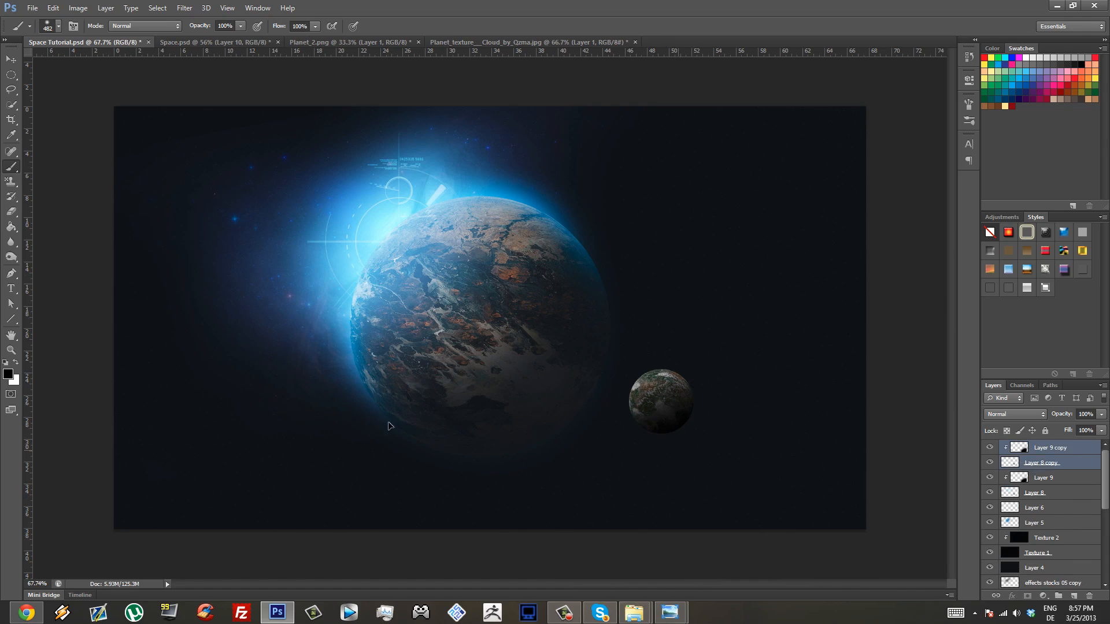
left_click_drag(729, 470, 305, 420)
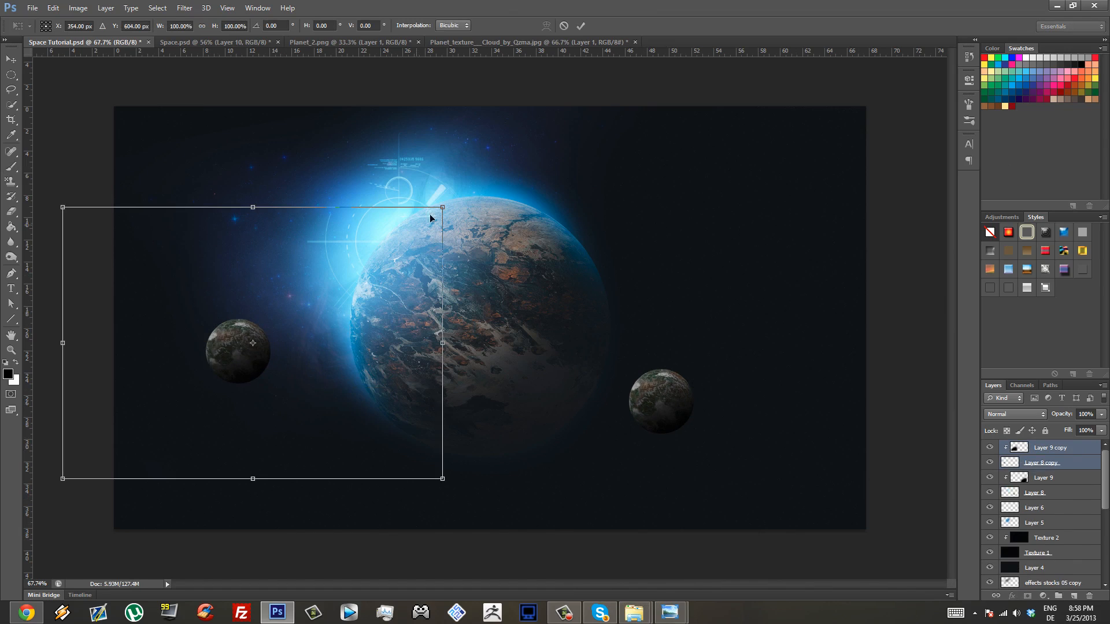
mouse_move(441, 207)
left_mouse_down()
mouse_move(324, 304)
mouse_move(248, 334)
mouse_move(229, 360)
left_mouse_up()
key("Return")
key("b")
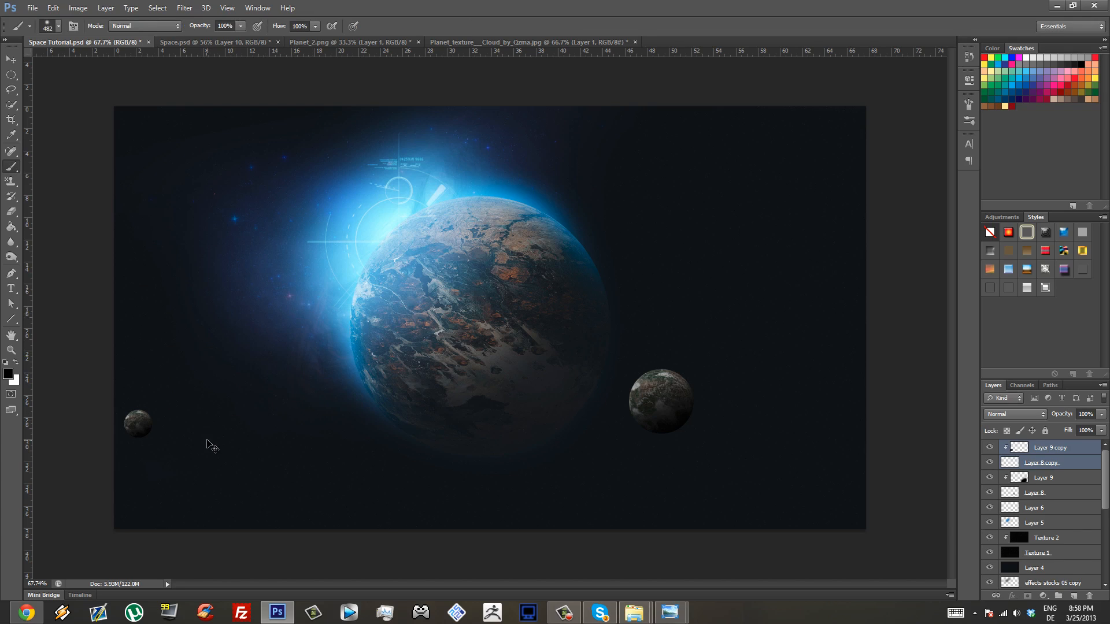
mouse_move(211, 446)
left_mouse_down()
mouse_move(340, 298)
mouse_move(331, 291)
left_mouse_up()
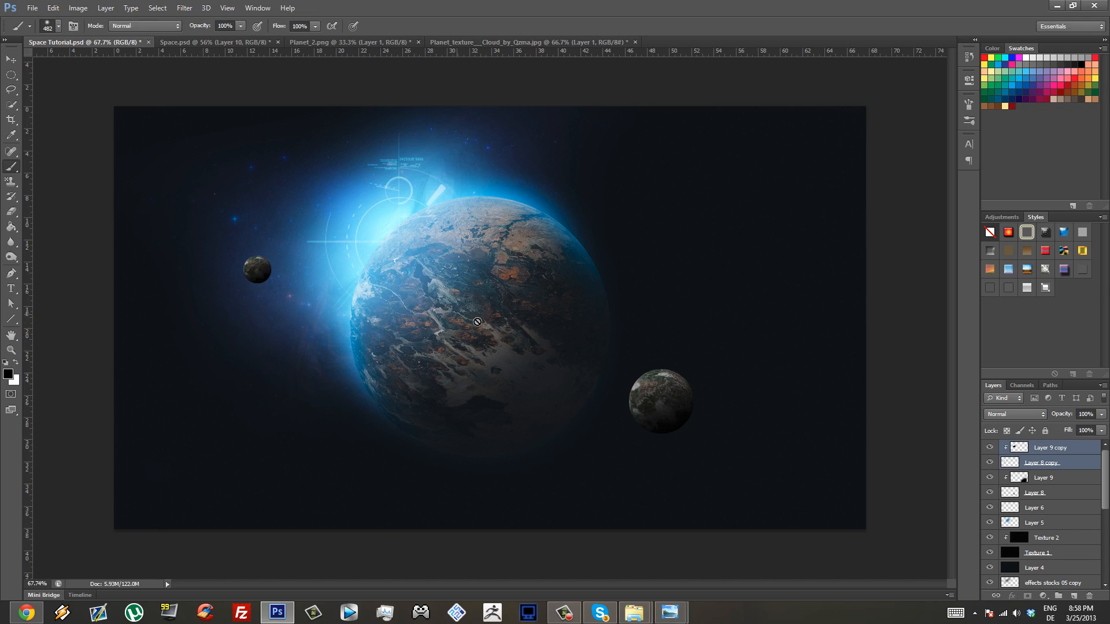
- Select Layer 9 copy, the shading layer of the smaller duplicated planet
scroll(754, 418, "down", 1)
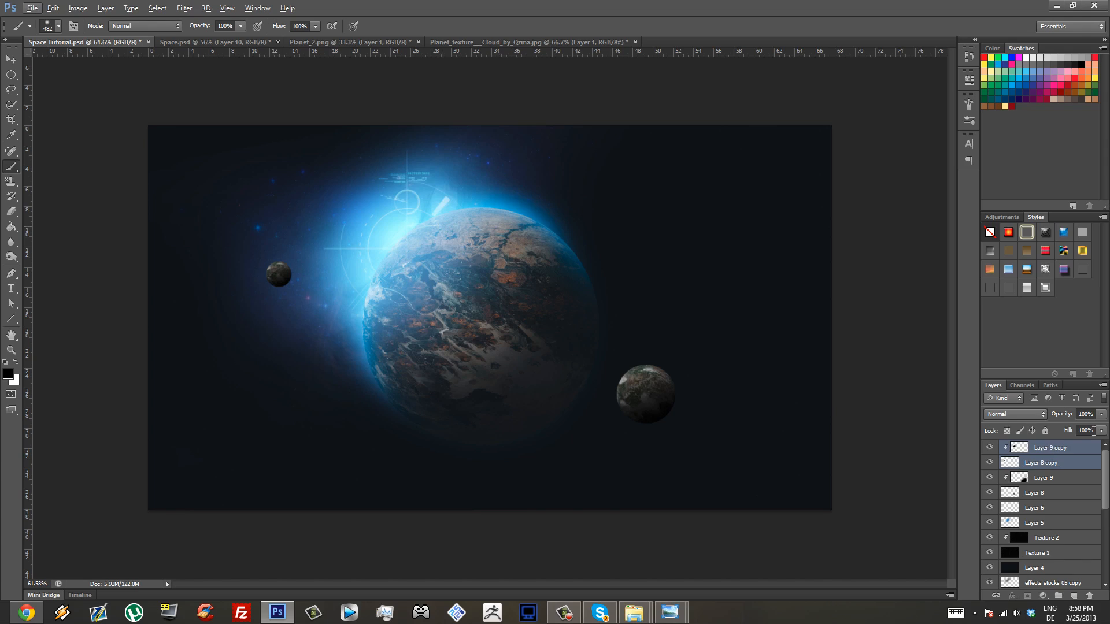
left_click(1081, 447)
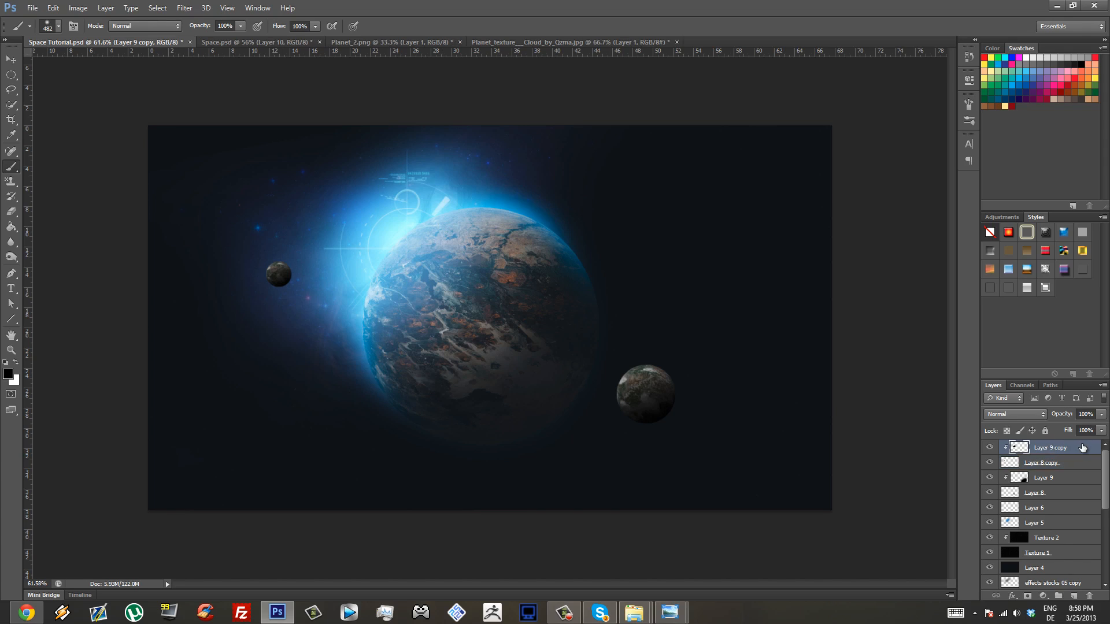